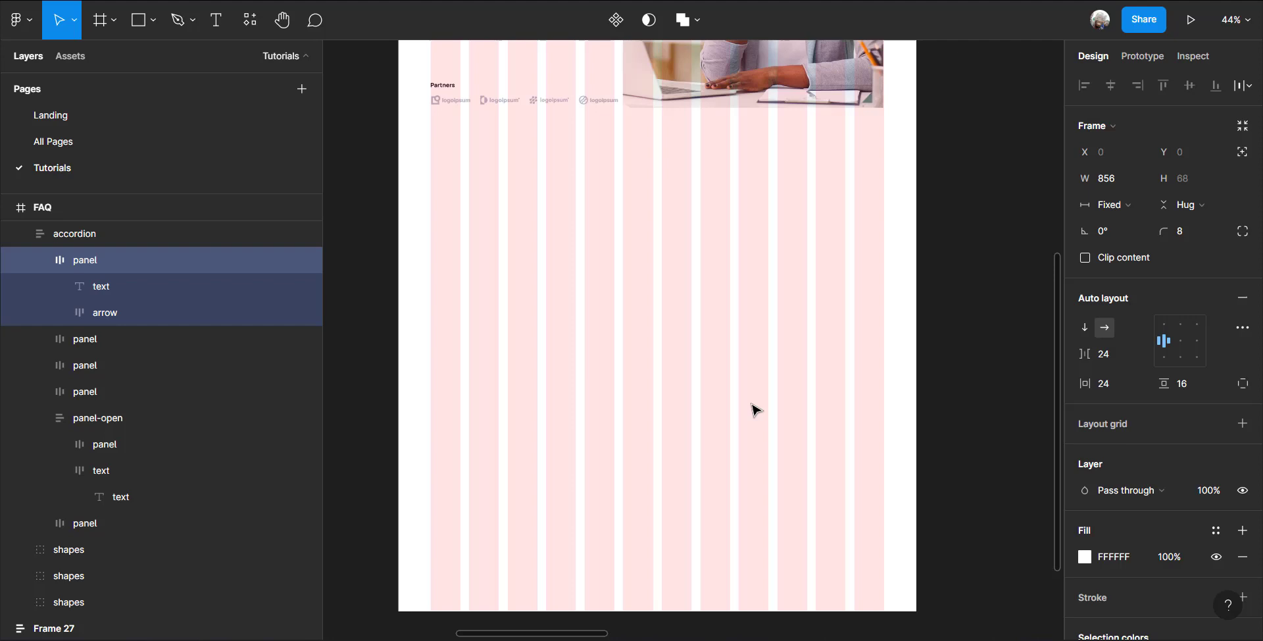
Draw a frame about 1258 × 750 across the column grid below the Partners section and fill it with the Primary color style
key("f")
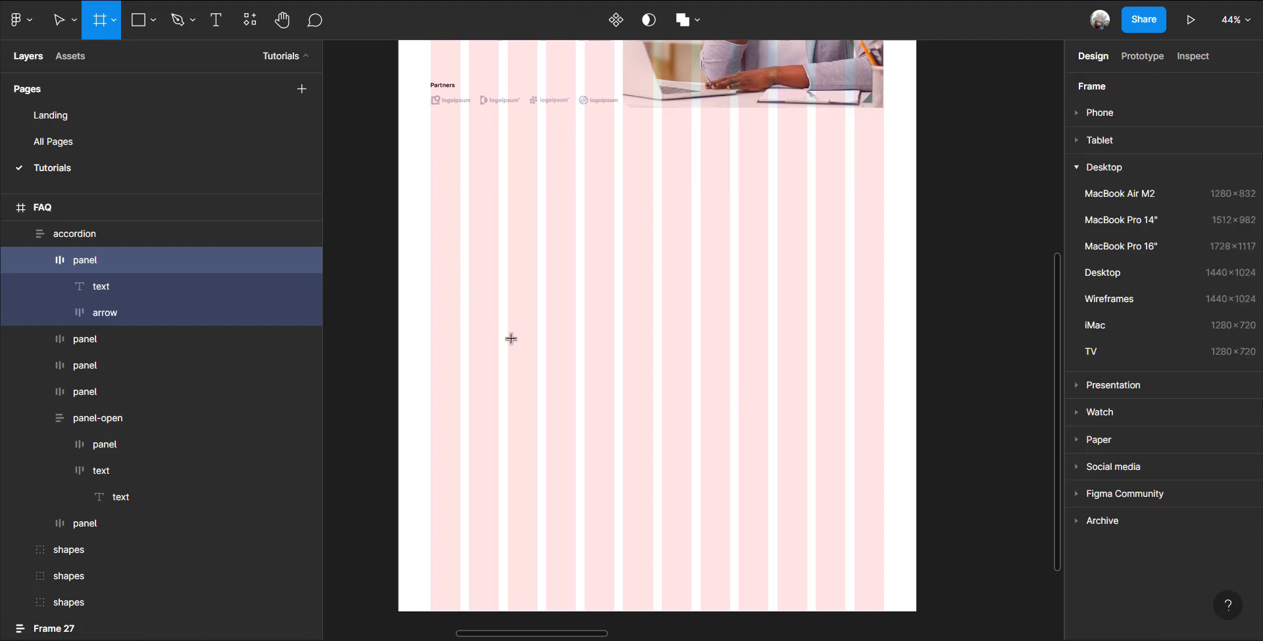
mouse_move(431, 149)
left_mouse_down()
mouse_move(800, 415)
mouse_move(882, 418)
left_mouse_up()
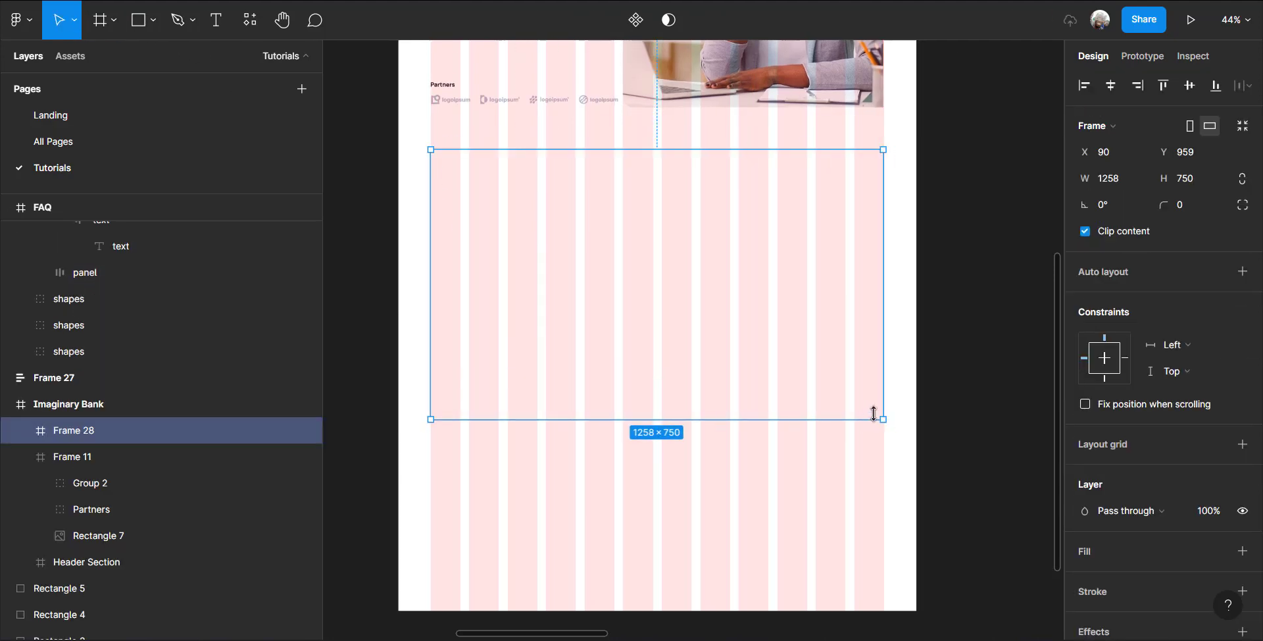
scroll(1189, 539, "down", 2)
left_click(1216, 470)
left_click(1098, 408)
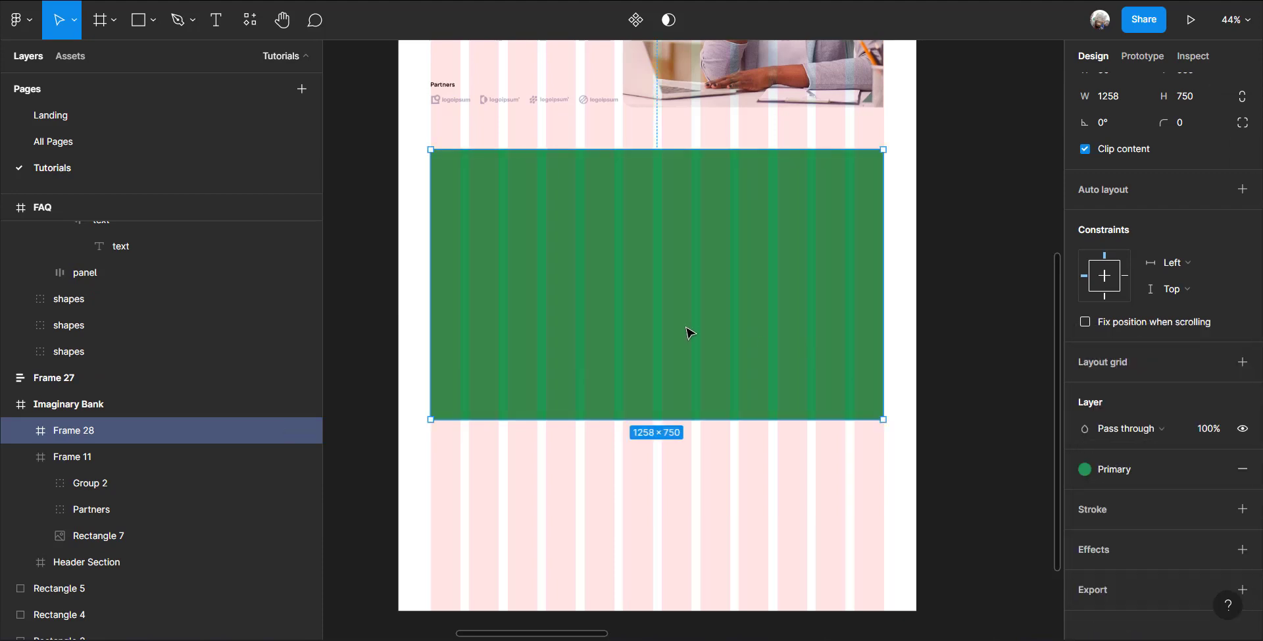
Set the vertical spacing between the green frame and the hero section above it to 120
key("shift+Down")
key("shift+Down")
left_click(643, 83, "shift")
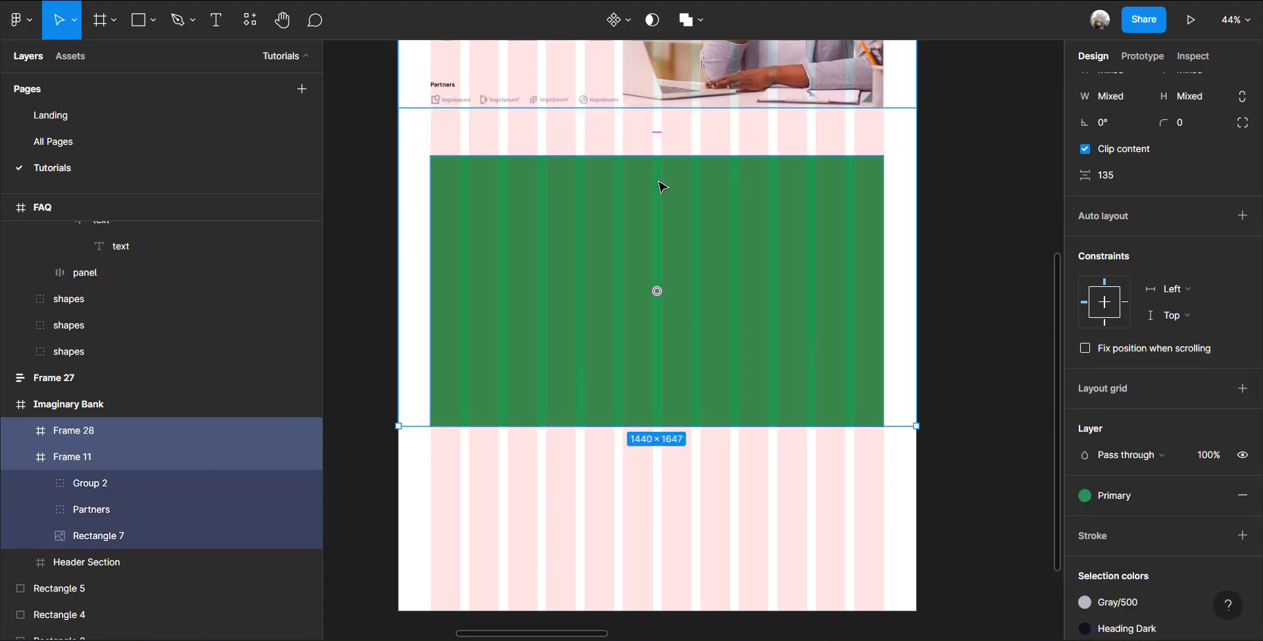
left_click(1131, 177)
type("120")
key("Return")
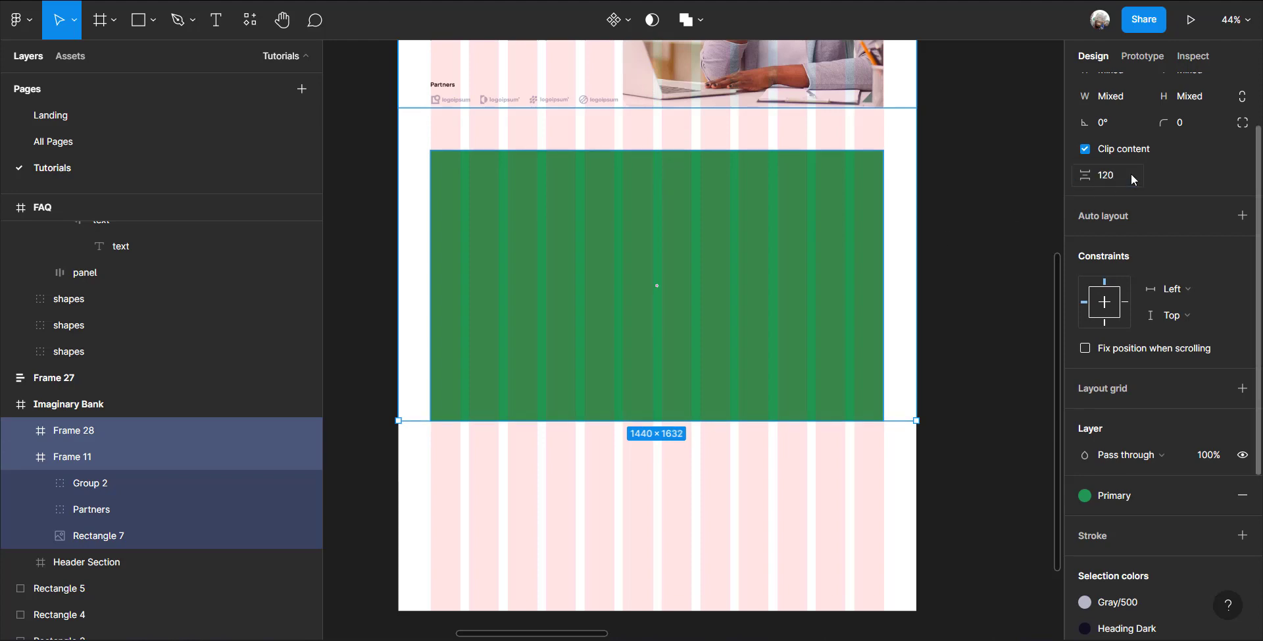
Set the green frame's height to 980 and its corner radius to 8
left_click(706, 291)
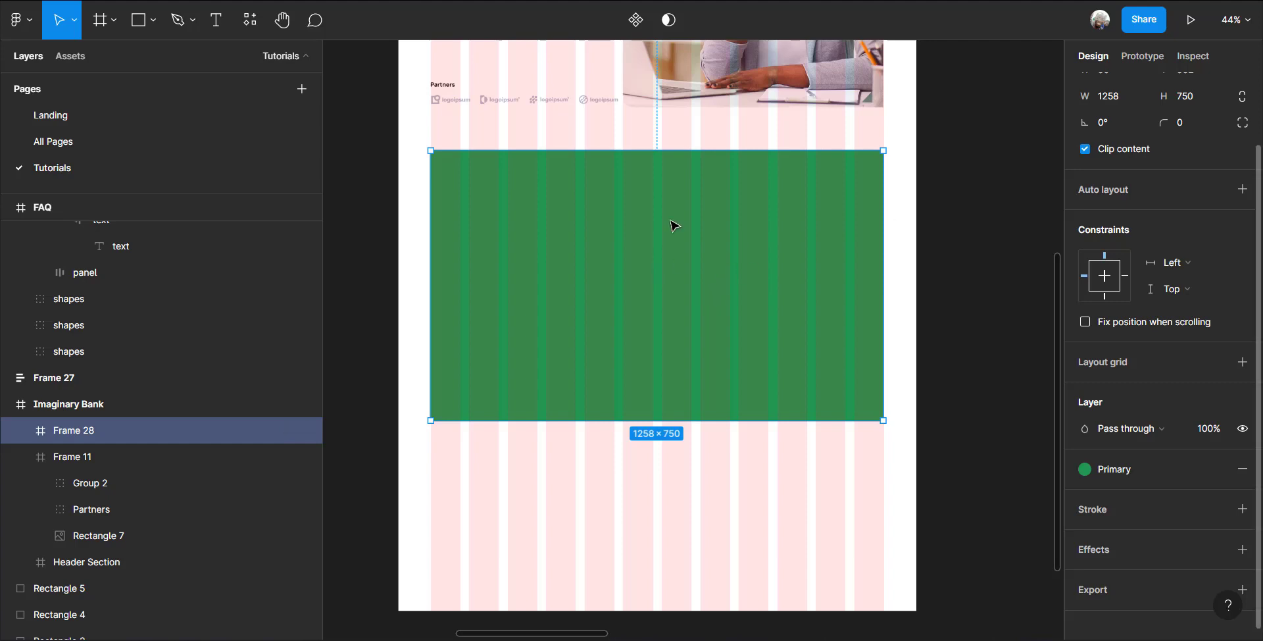
scroll(665, 299, "up", 2)
left_click(1207, 99)
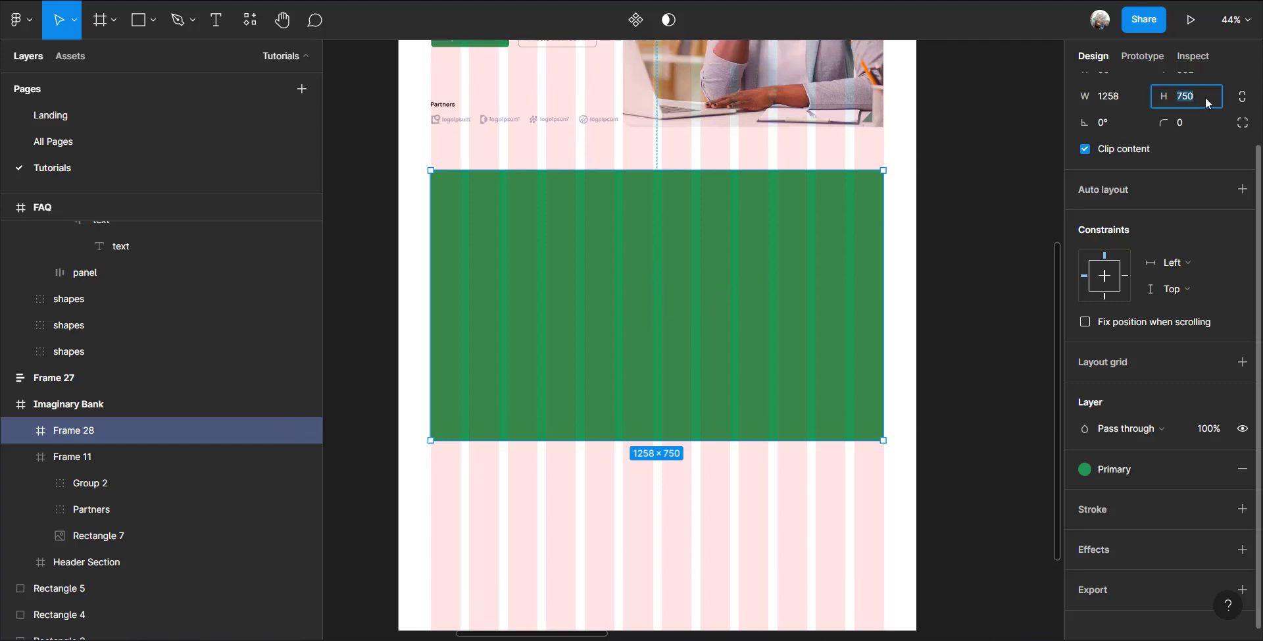
key("Return")
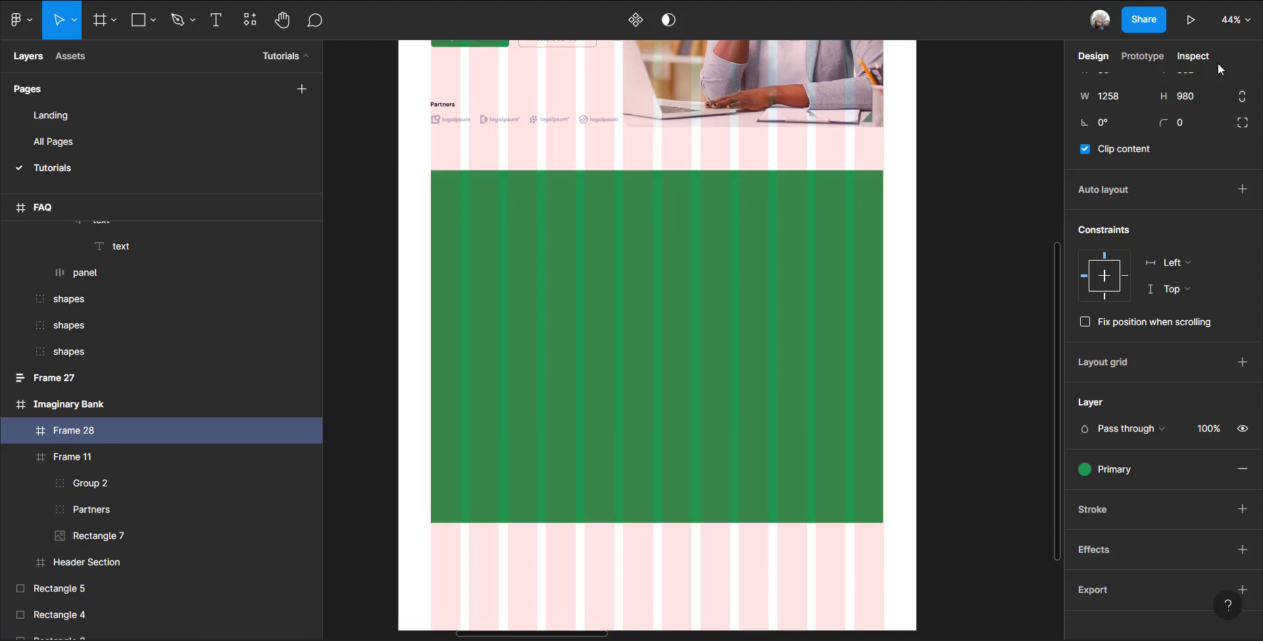
left_click(1193, 123)
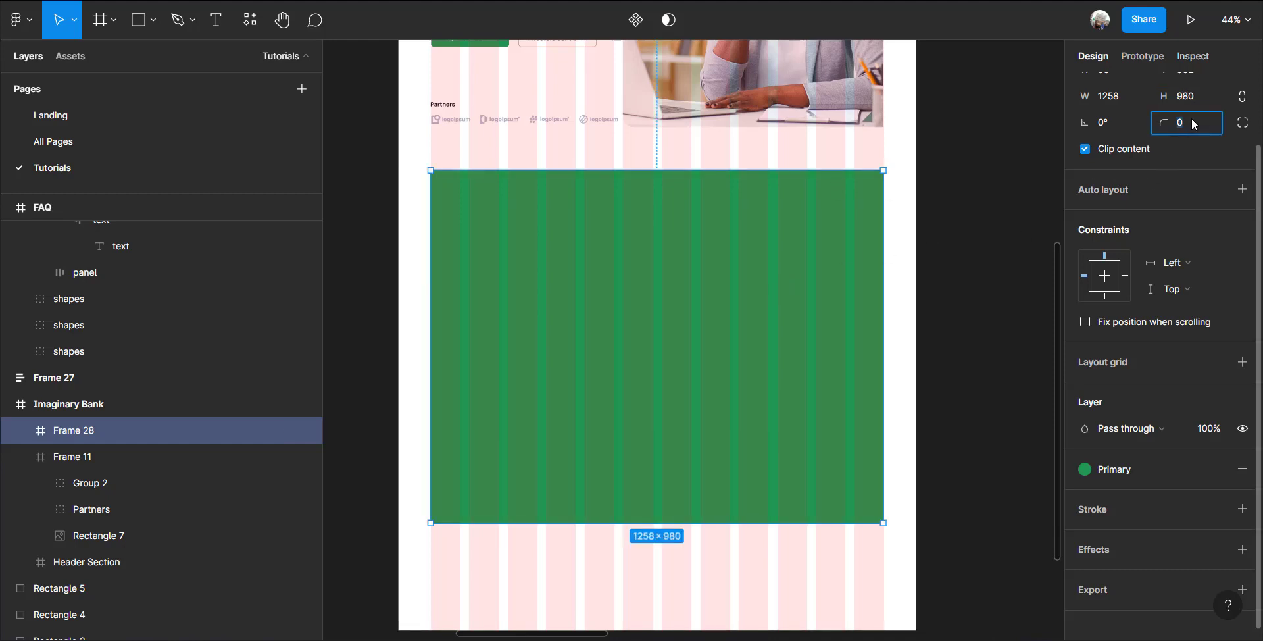
type("8")
key("Return")
left_click(921, 288)
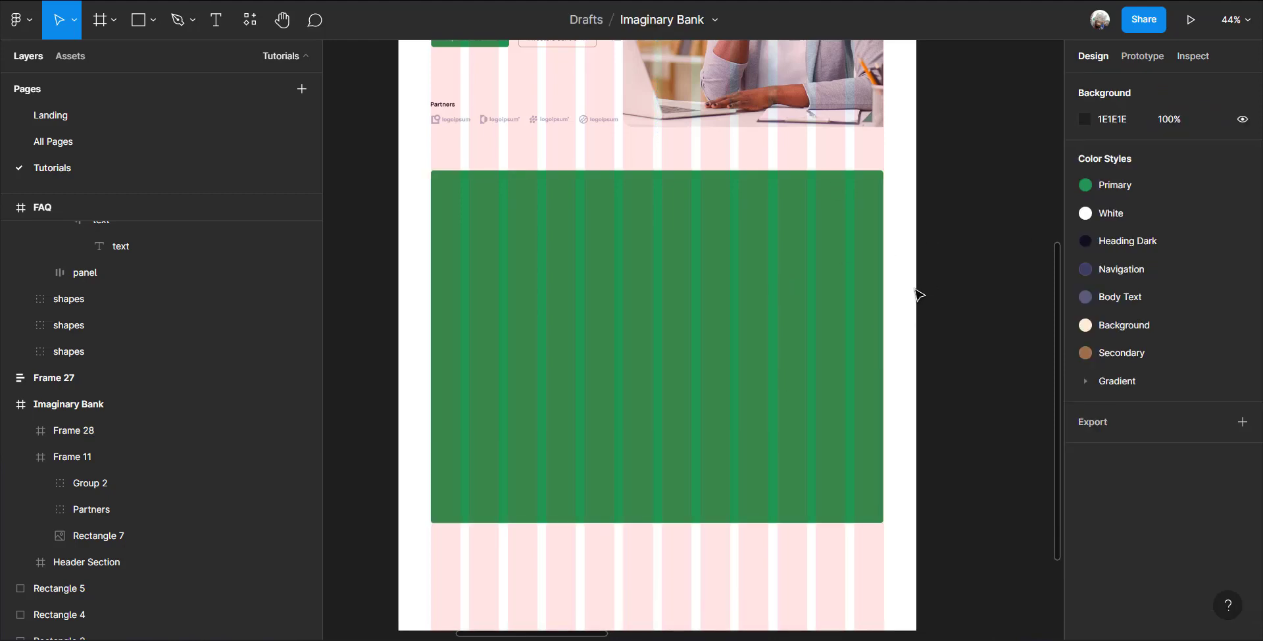
Preview the green section in the prototype view, checking its rounded corners and spacing, and return to the design file
key("ctrl+alt+Return")
scroll(831, 335, "down", 10)
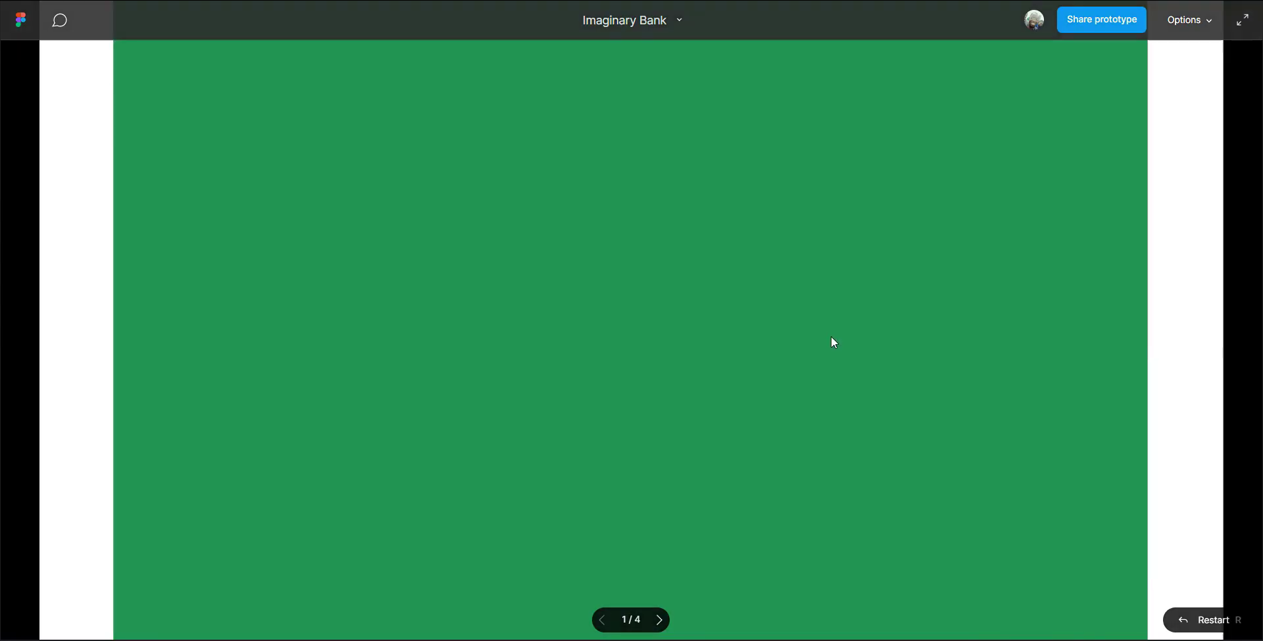
scroll(831, 350, "up", 3)
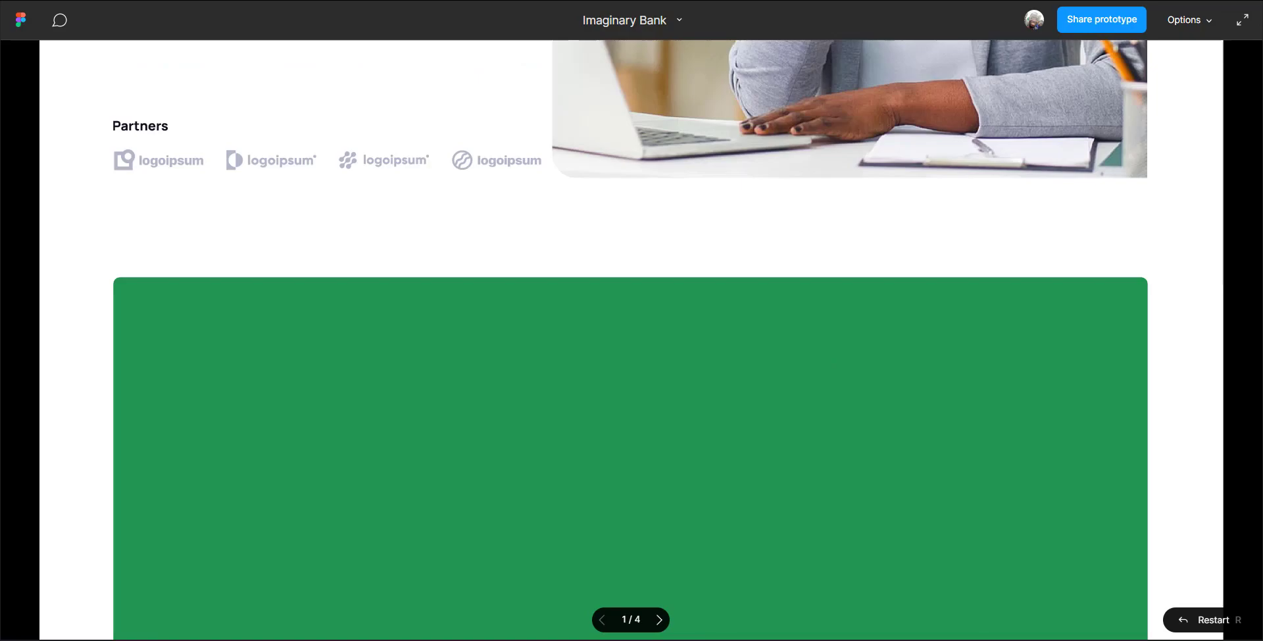
key("ctrl+shift+Tab")
Add the heading "Frequently Asked Questions" at font size 40, centered horizontally near the top of the green frame
scroll(699, 383, "up", 3)
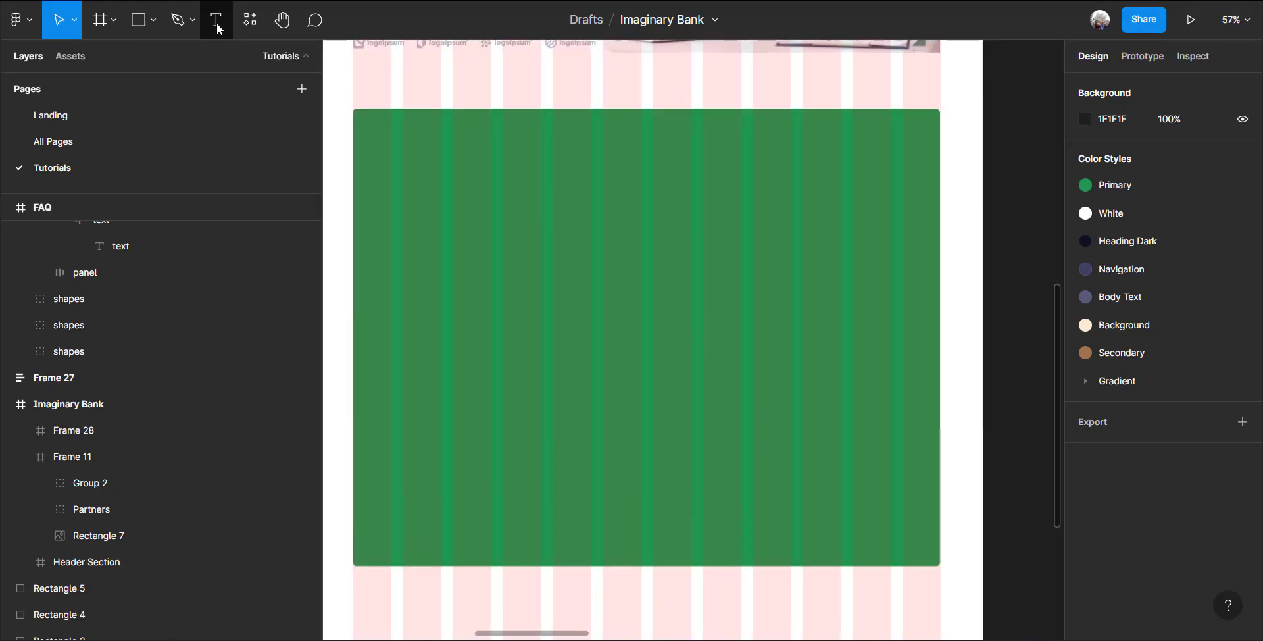
left_click(217, 28)
left_click(504, 180)
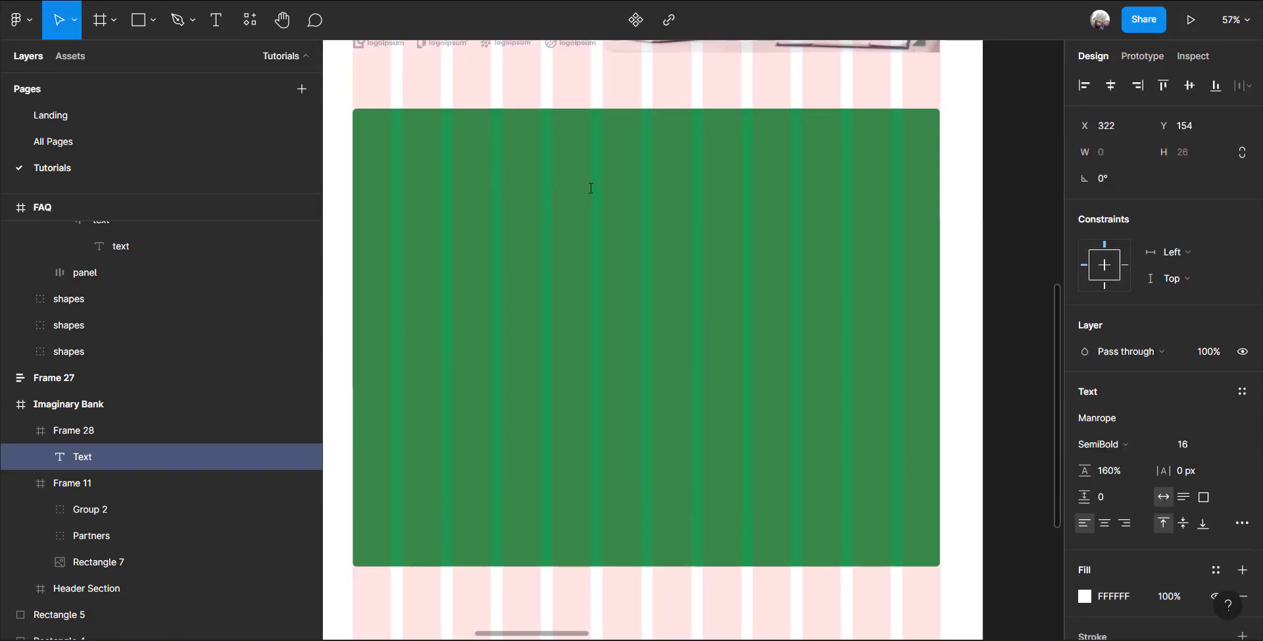
left_click(1221, 449)
left_click(1203, 538)
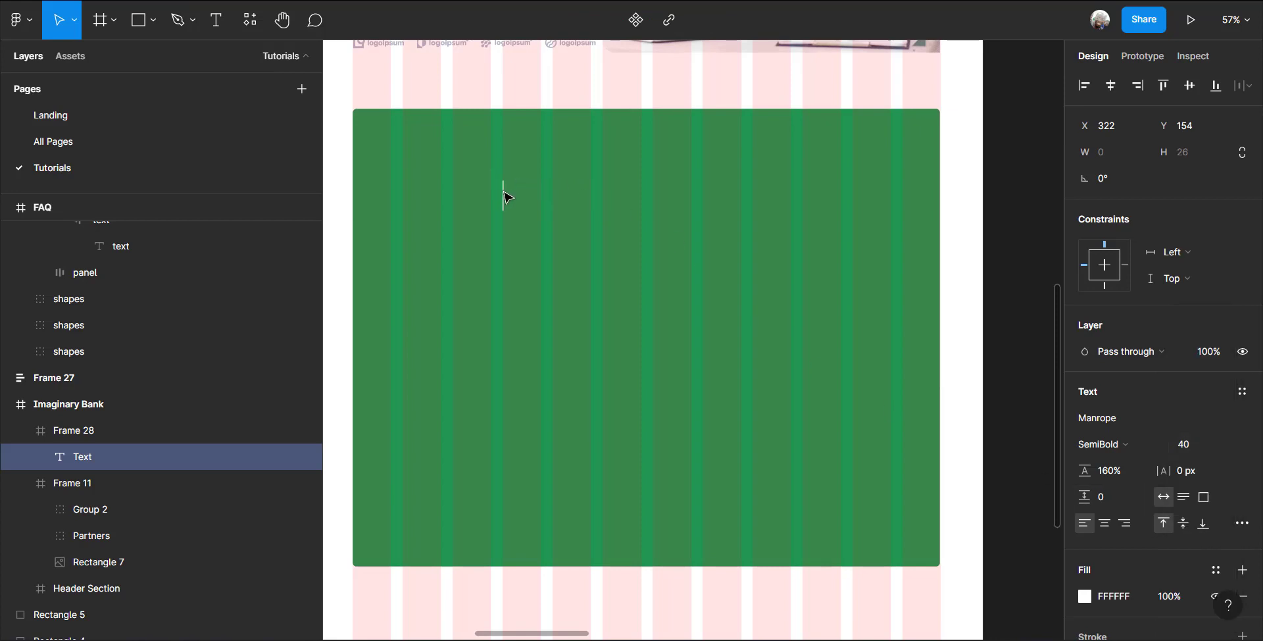
type("Frequ")
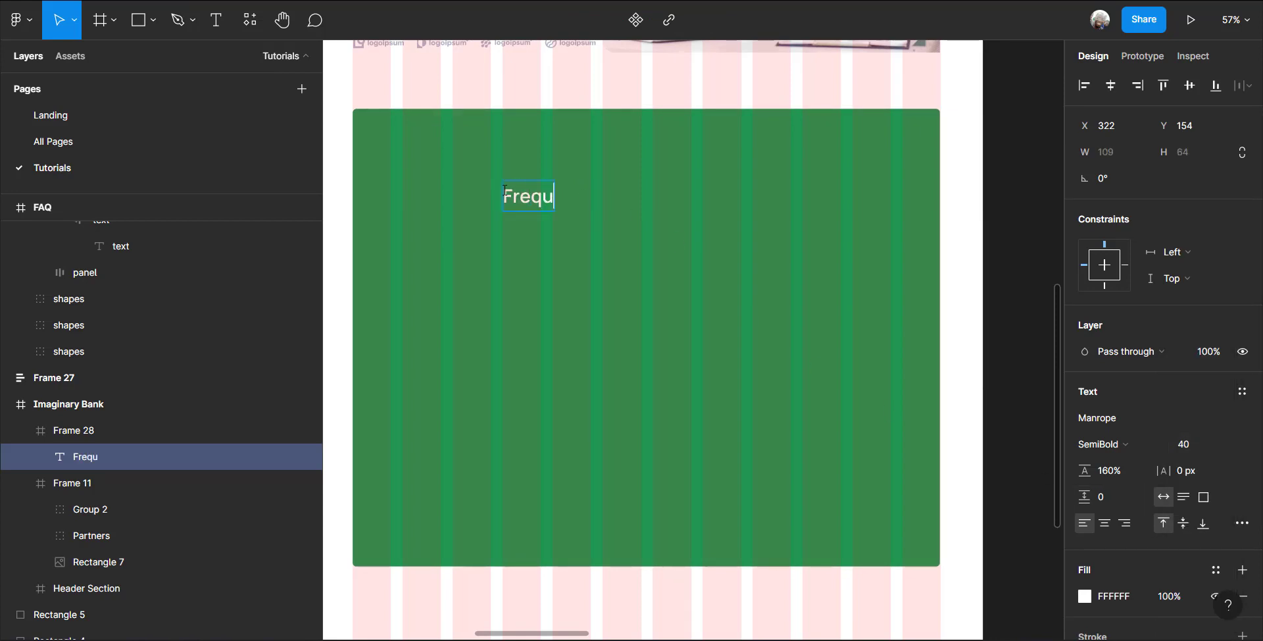
type("ently As")
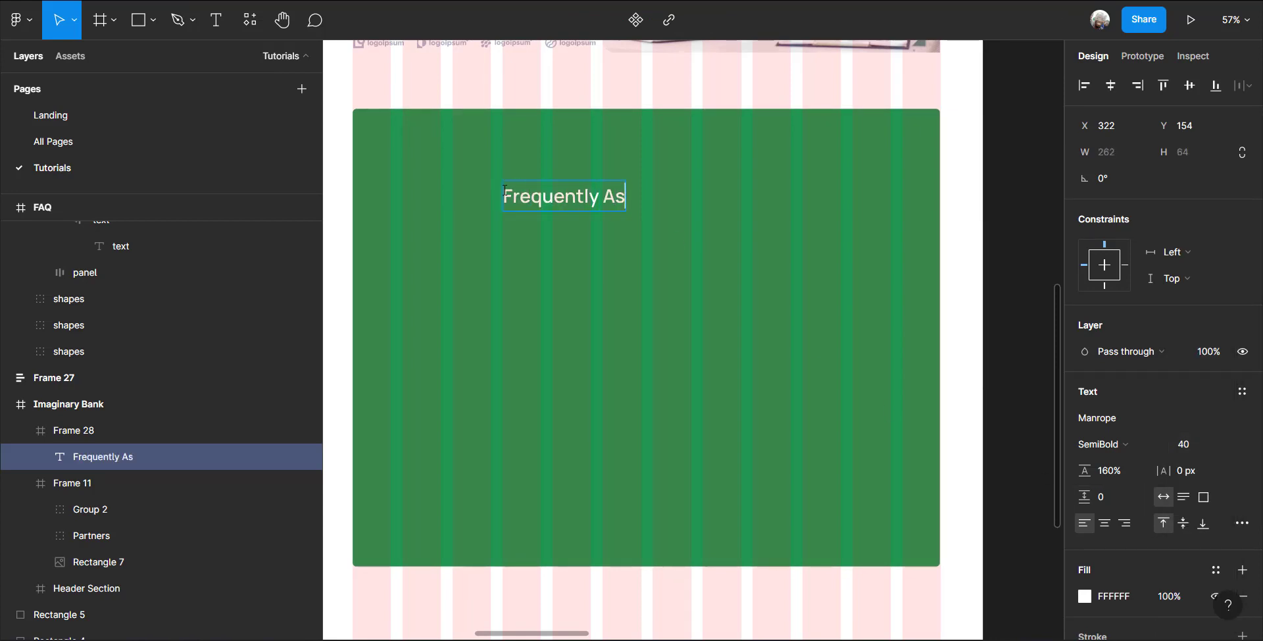
type("ked Questions")
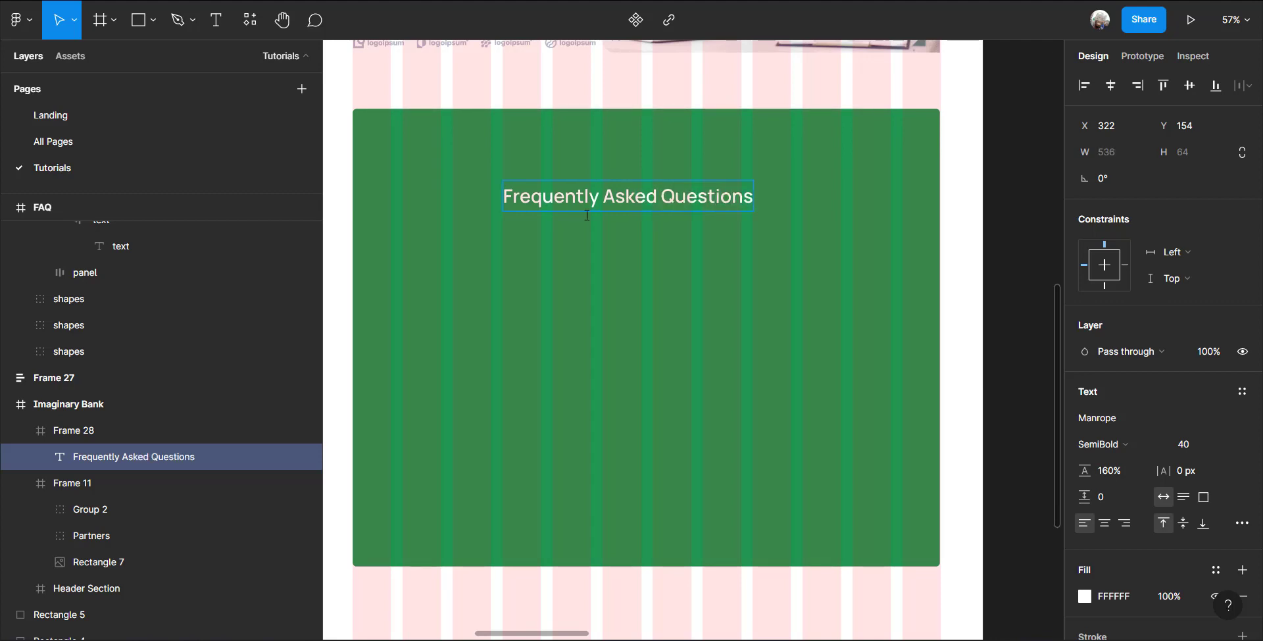
key("Escape")
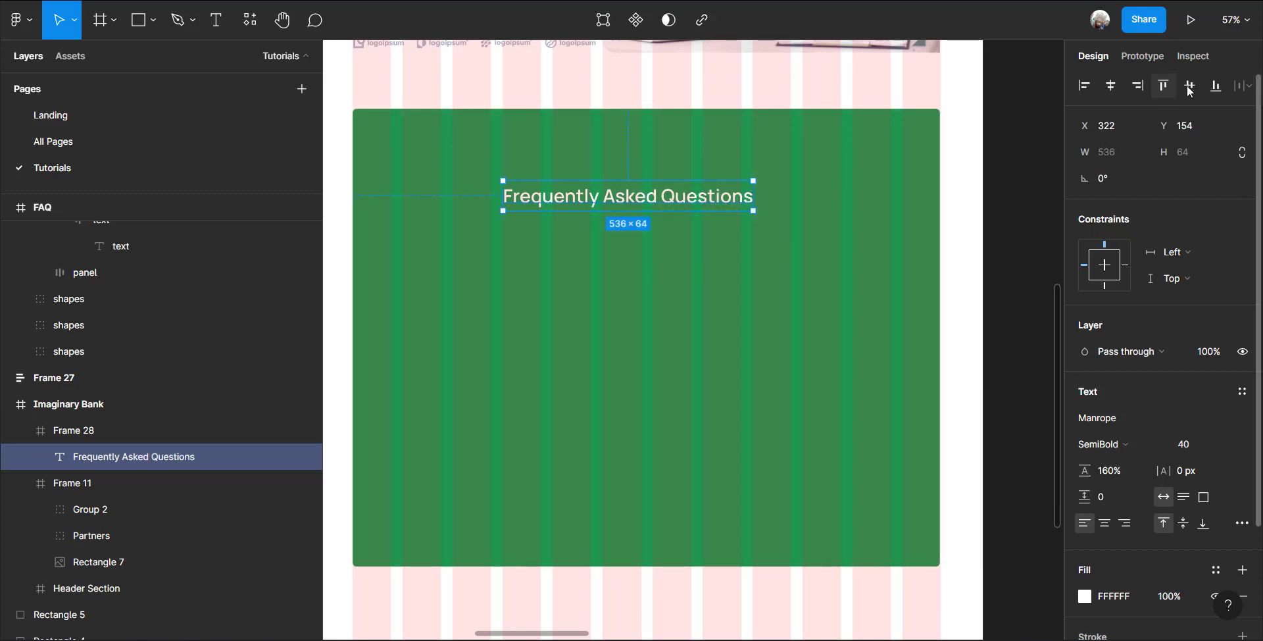
left_click_drag(665, 200, 683, 186)
Draw a frame about 941 × 60 beneath the heading, filled with the White style and centered horizontally in the green frame
left_click(99, 21)
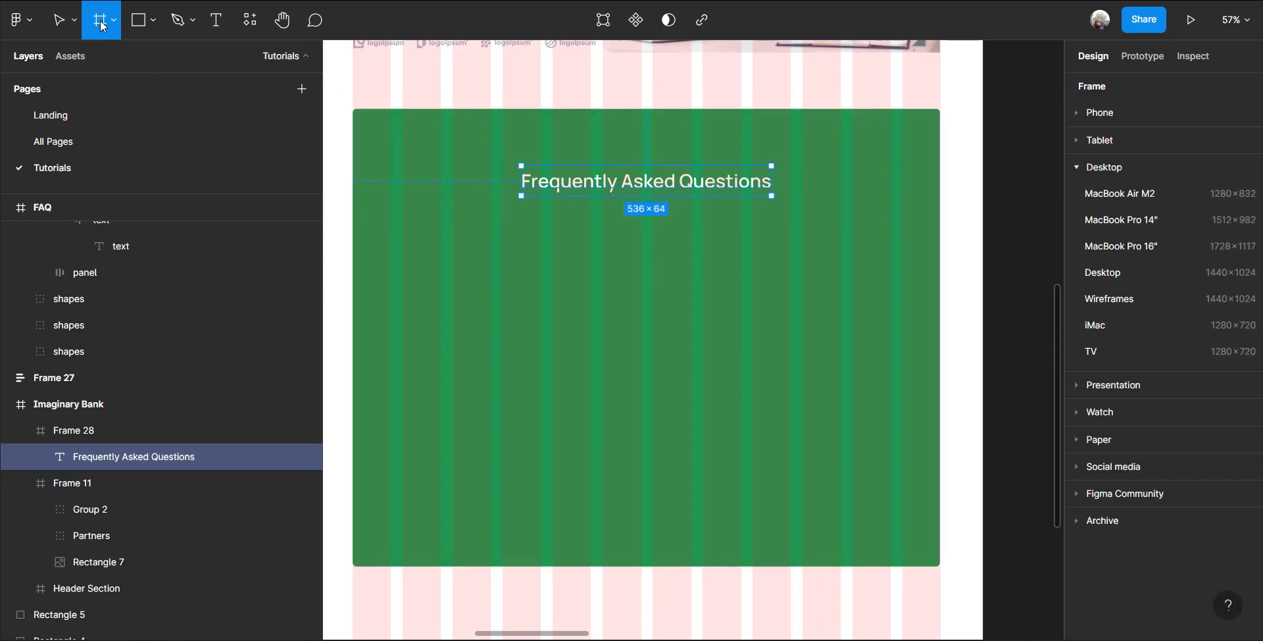
left_click_drag(453, 211, 468, 245)
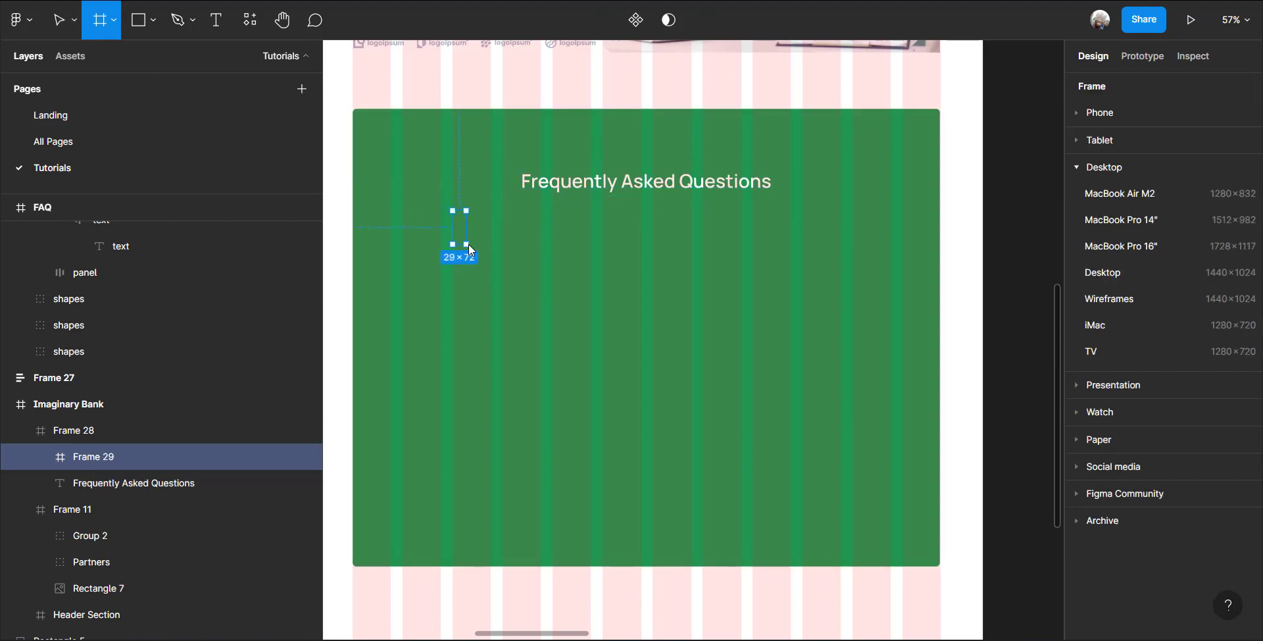
left_click_drag(740, 249, 892, 238)
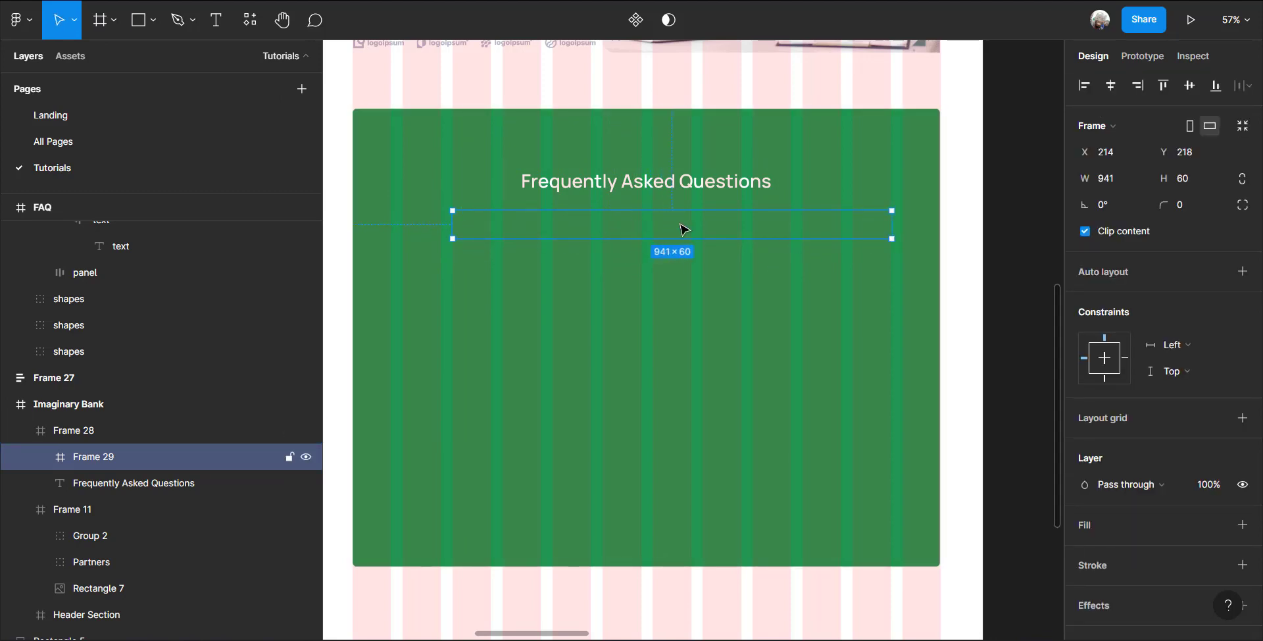
scroll(671, 274, "up", 1)
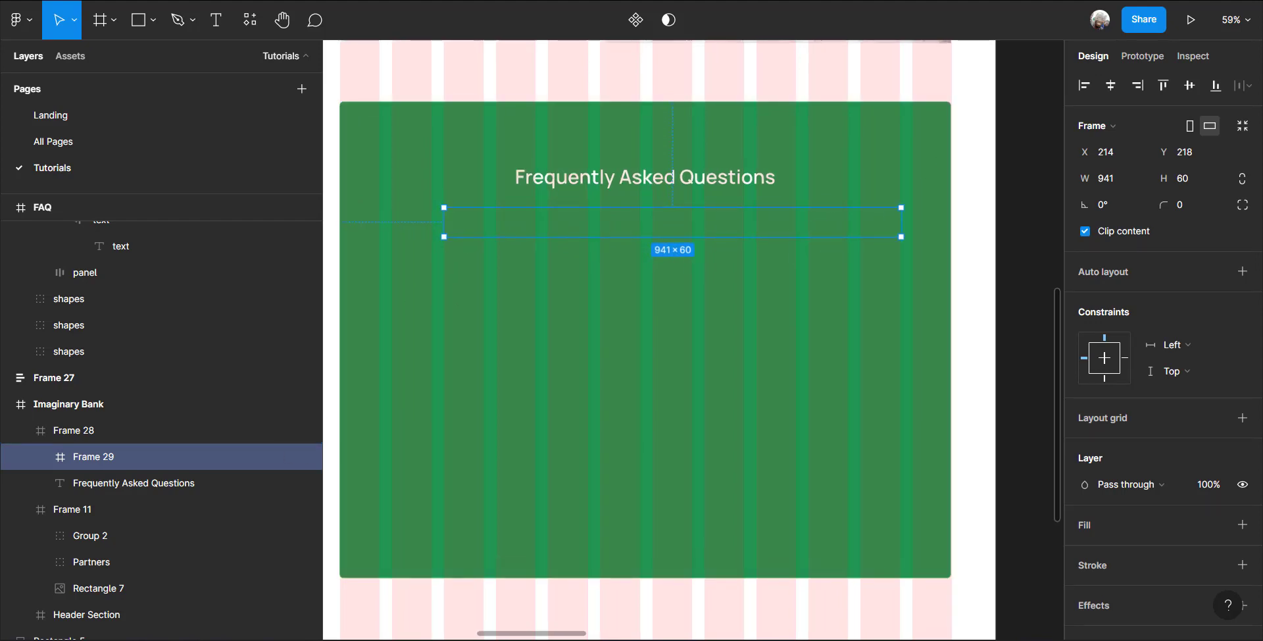
scroll(1210, 460, "down", 1)
left_click(1216, 463)
left_click(1125, 411)
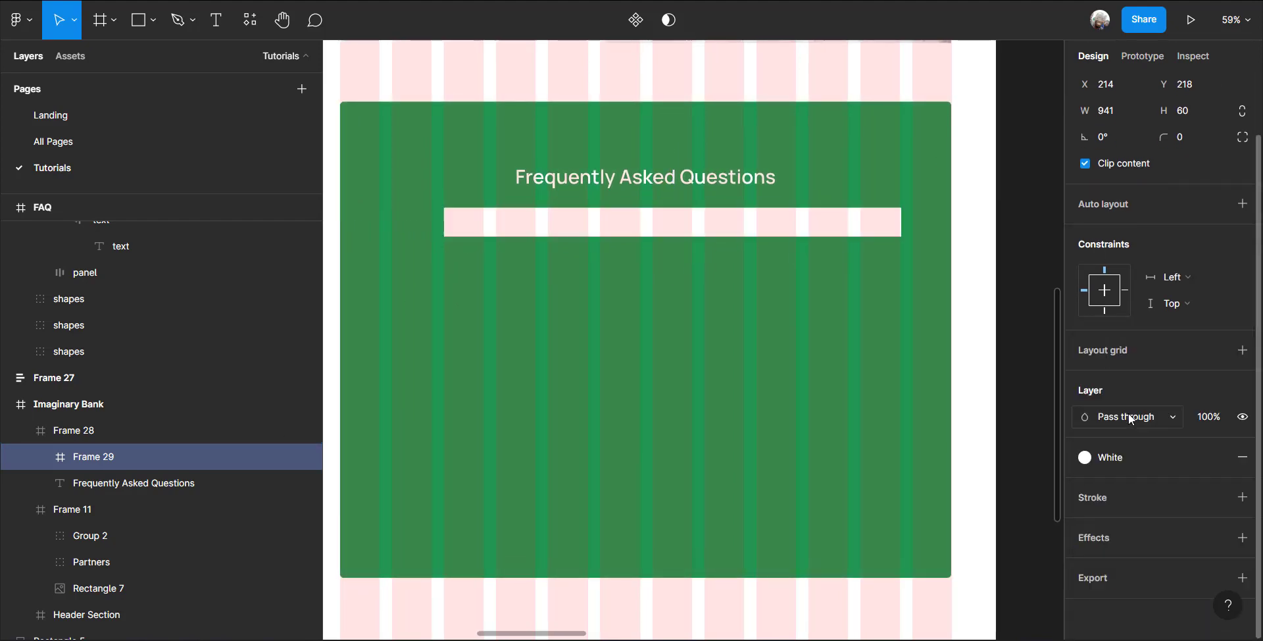
scroll(1152, 102, "up", 2)
left_click(1110, 85)
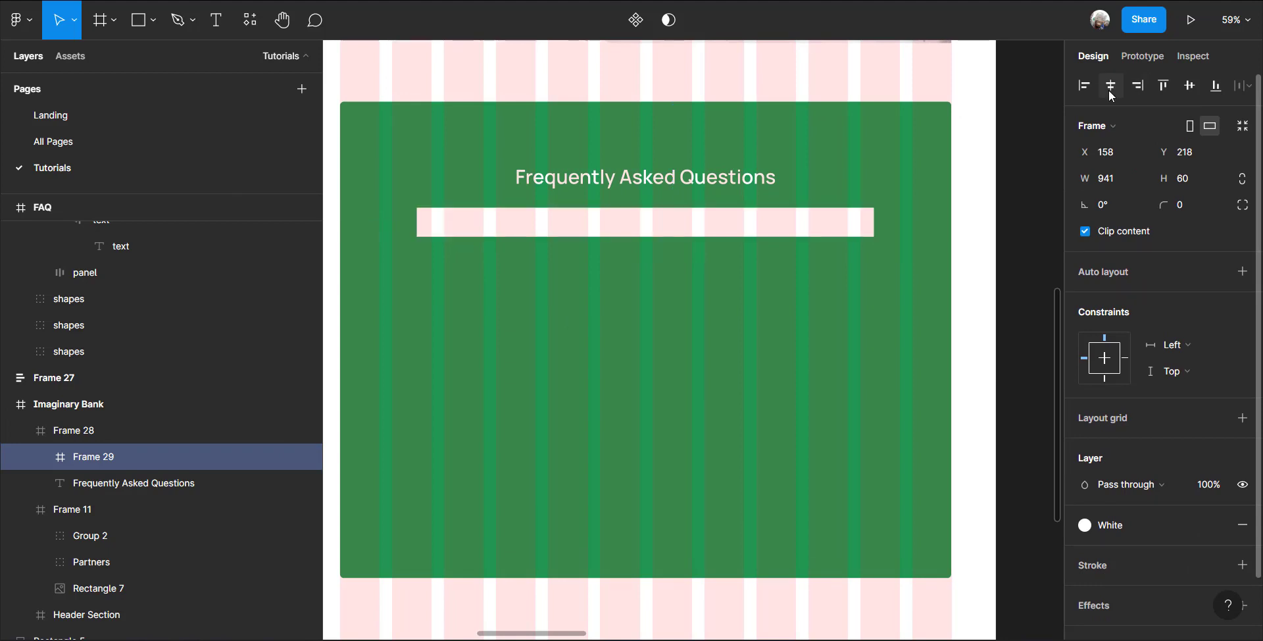
Set the white panel's height to 68 and its corner radius to 8
scroll(545, 237, "up", 2)
scroll(545, 236, "up", 1)
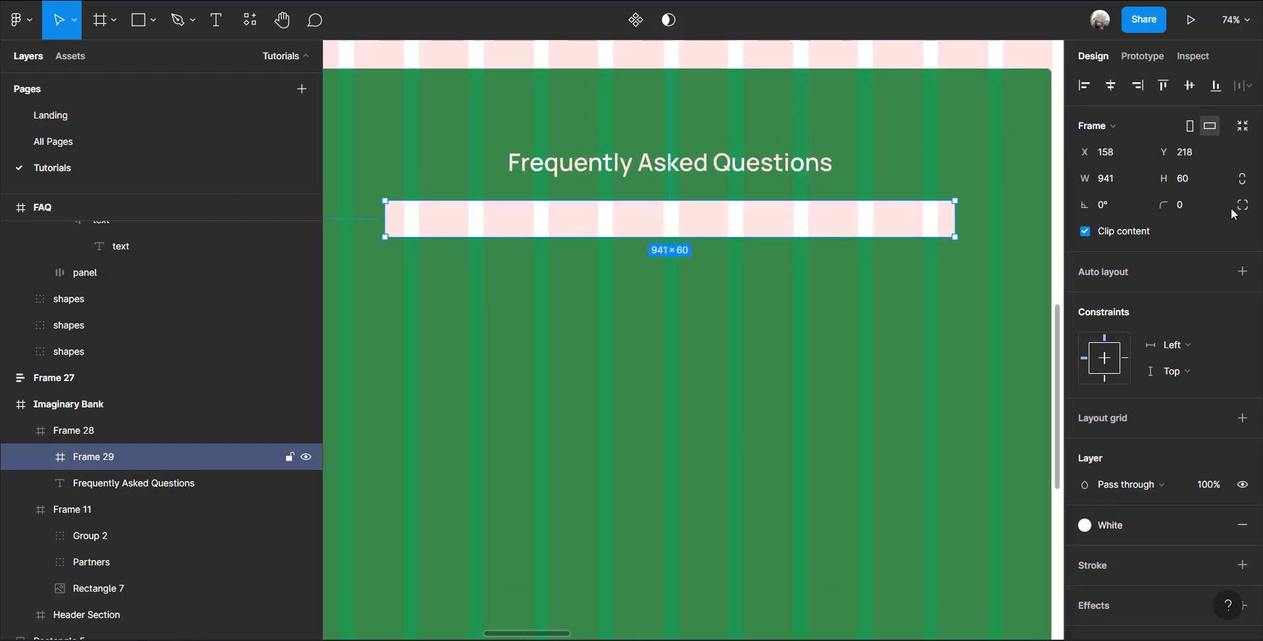
left_click(1194, 182)
type("68")
key("Return")
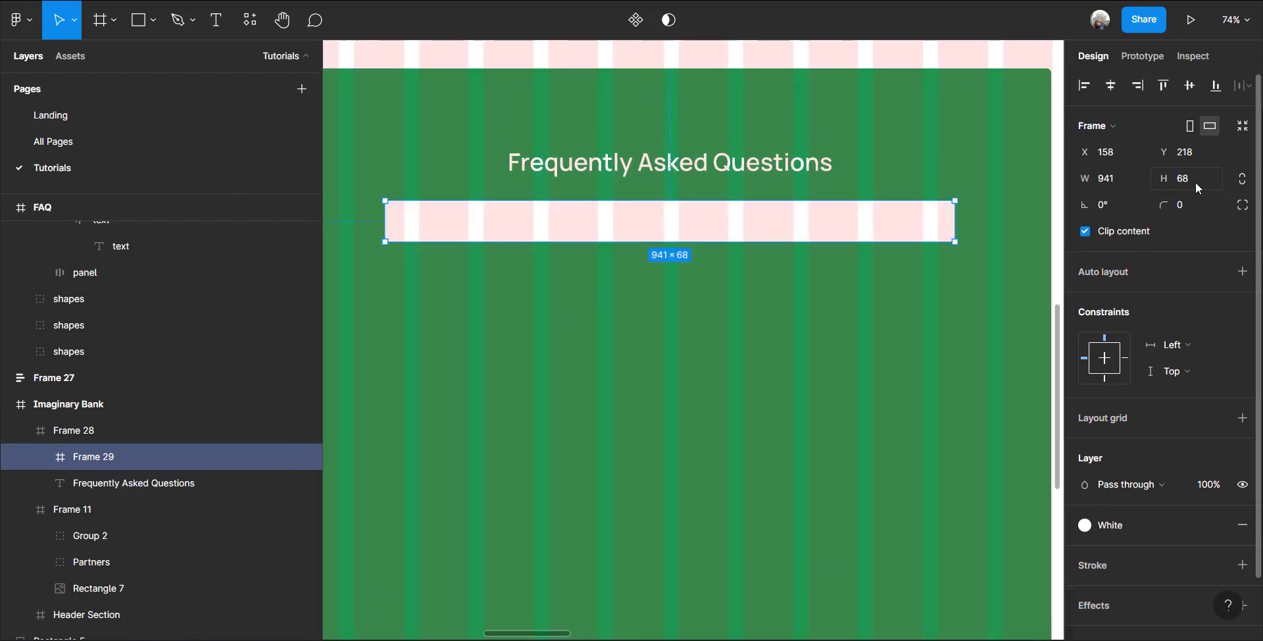
left_click(1193, 204)
type("8")
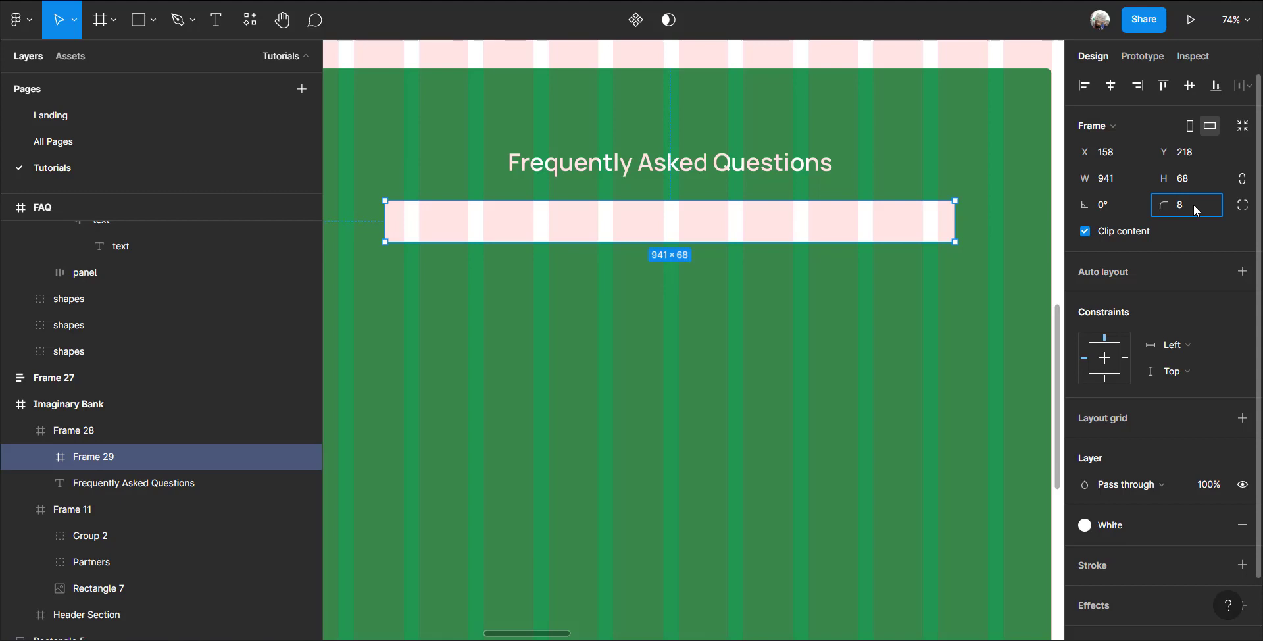
key("Return")
left_click(755, 236)
left_click(755, 237)
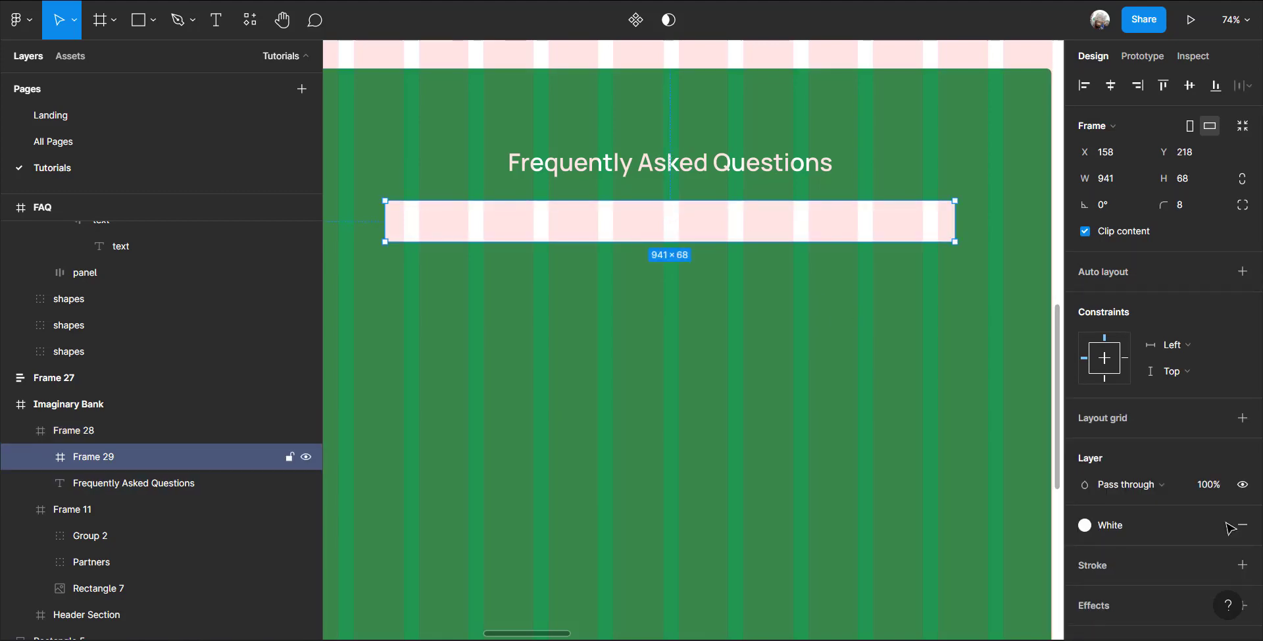
Add a drop shadow to the white panel with spread -1 and Y offset 4.4
scroll(1217, 533, "down", 2)
left_click(1242, 538)
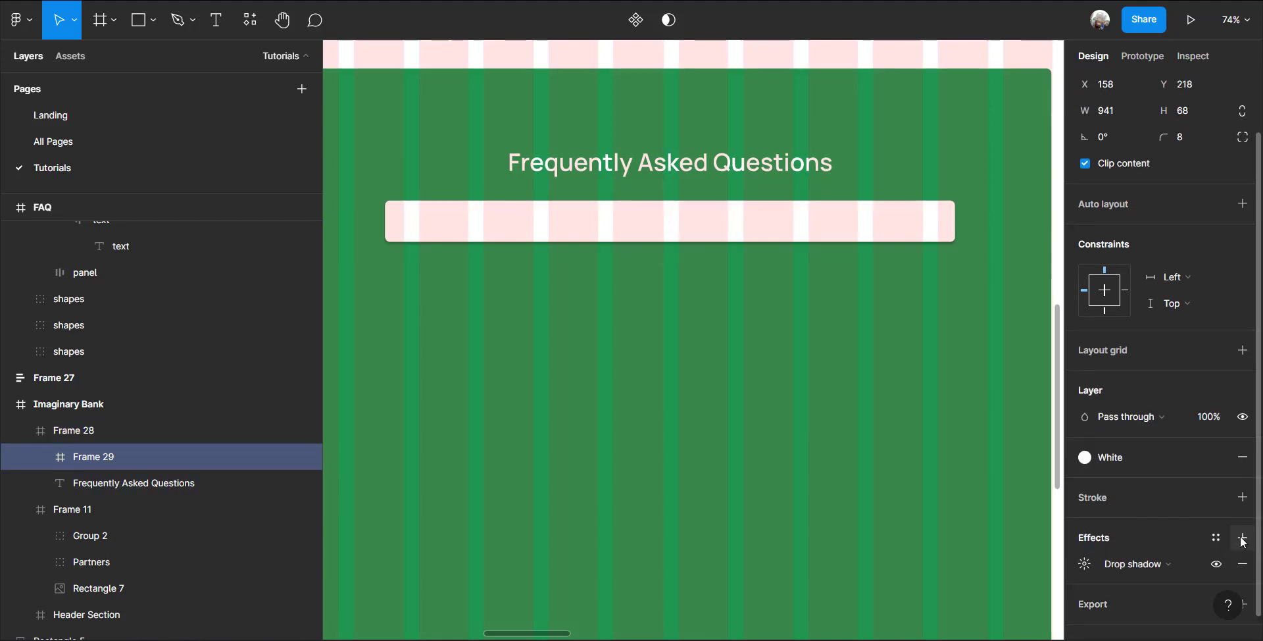
left_click(1081, 567)
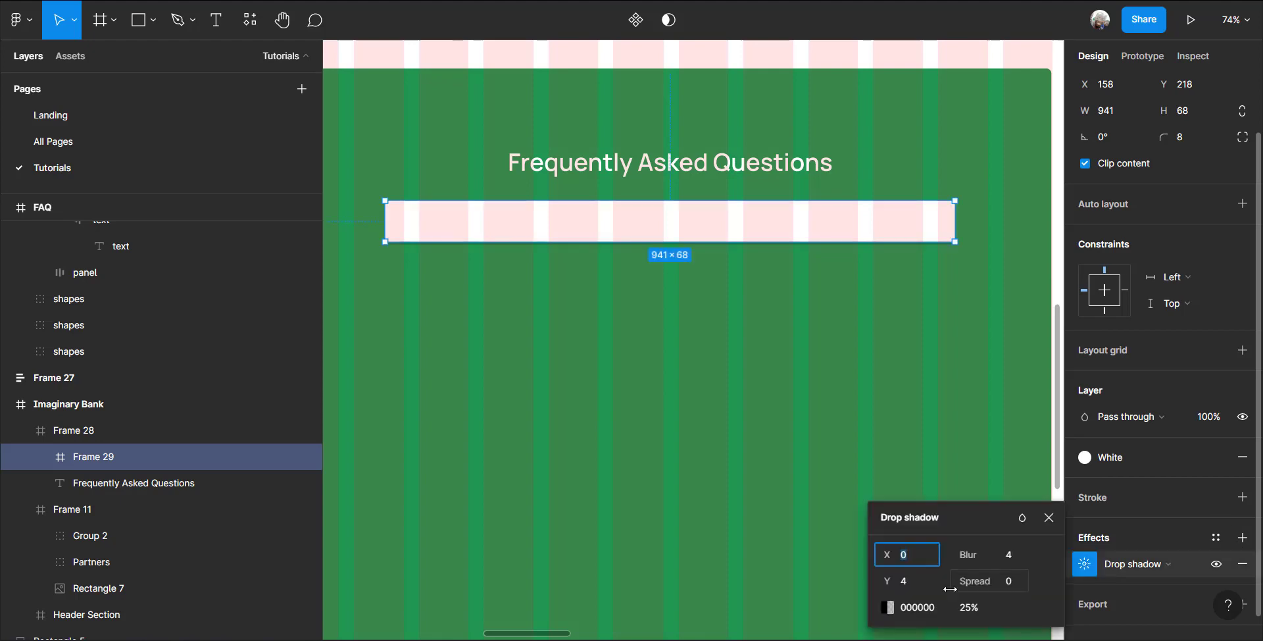
left_click(1007, 581)
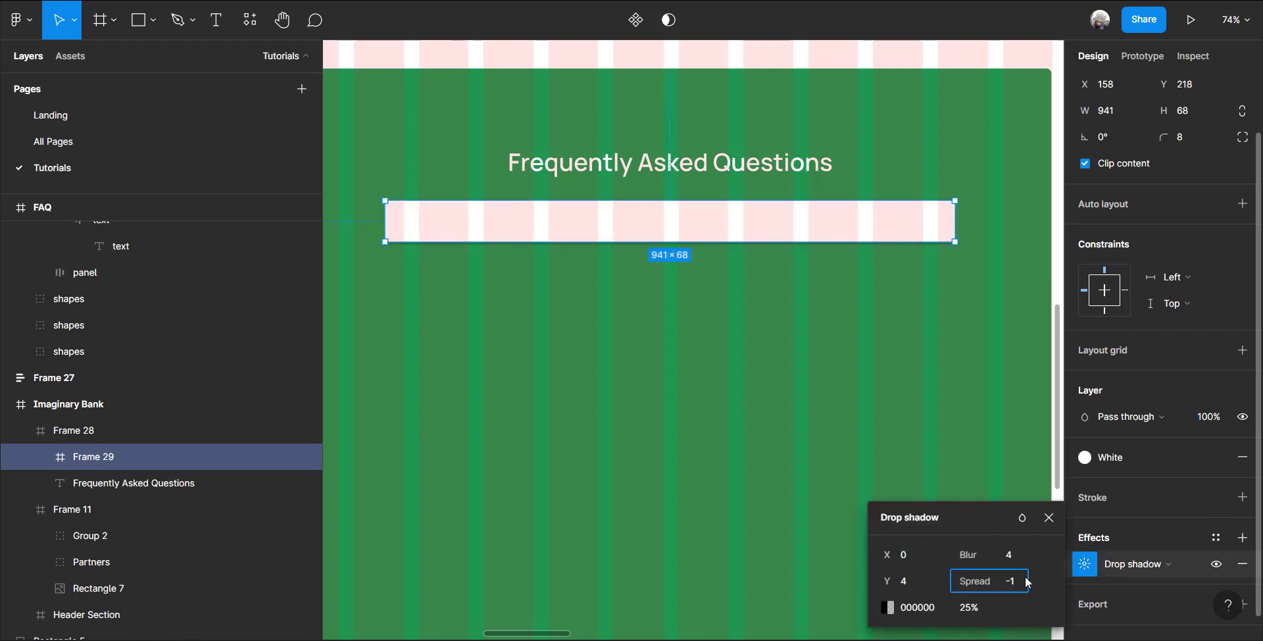
key("Return")
left_click(919, 582)
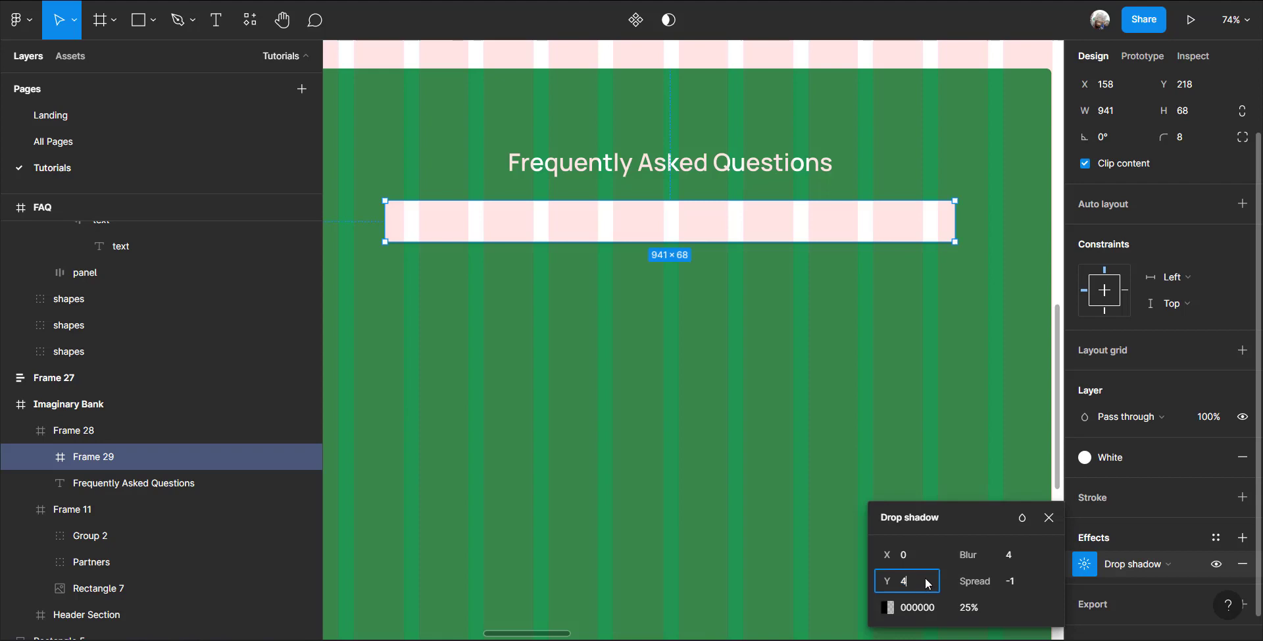
key("Return")
Preview the white panel's shadow in the prototype view and return to the design file
key("ctrl+alt+Return")
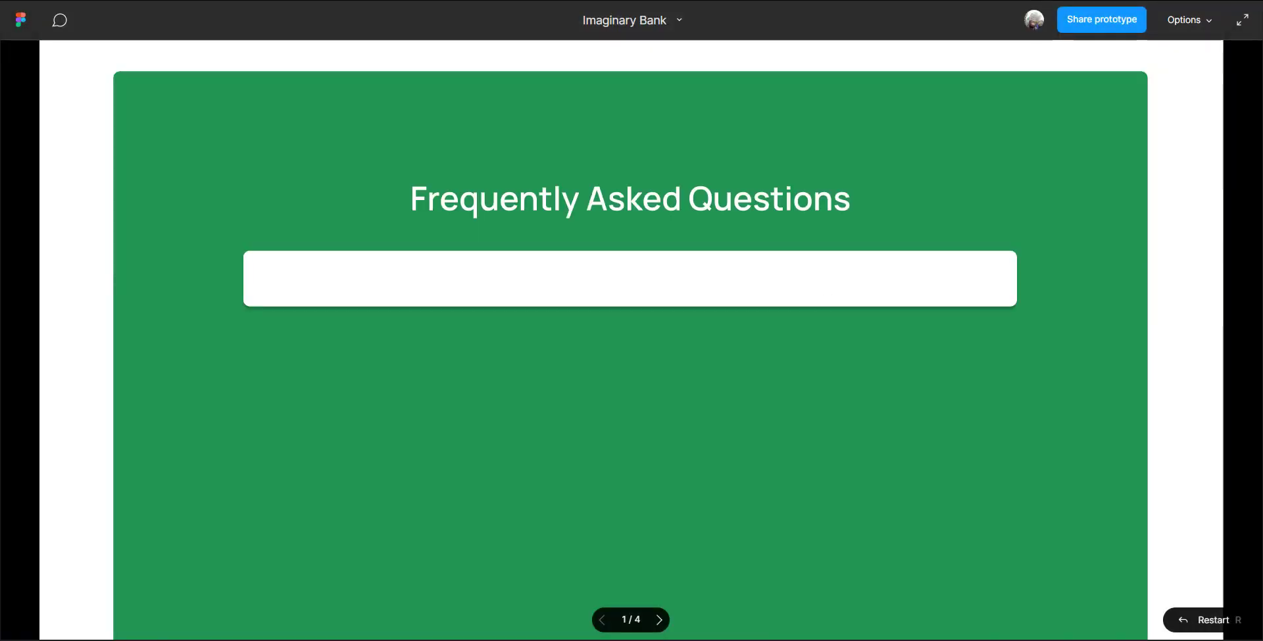
key("ctrl+Tab")
scroll(674, 230, "up", 1)
scroll(442, 257, "up", 2)
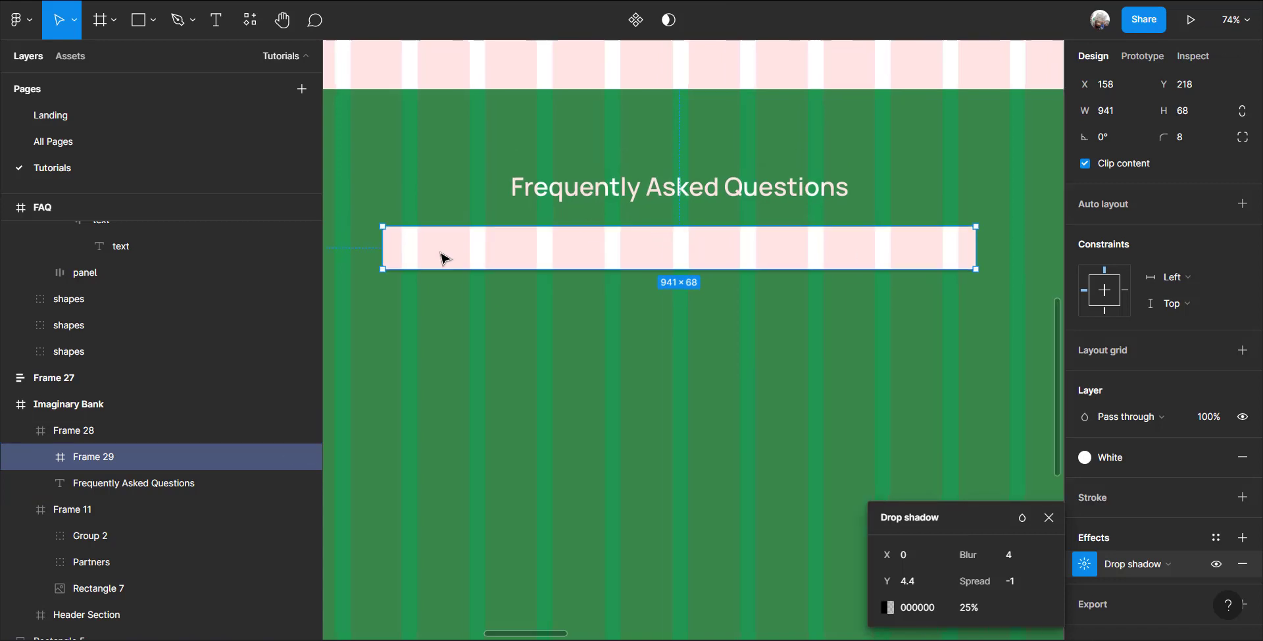
Add a text layer reading "Questio" inside the white panel, near its left end
key("t")
left_click(415, 239)
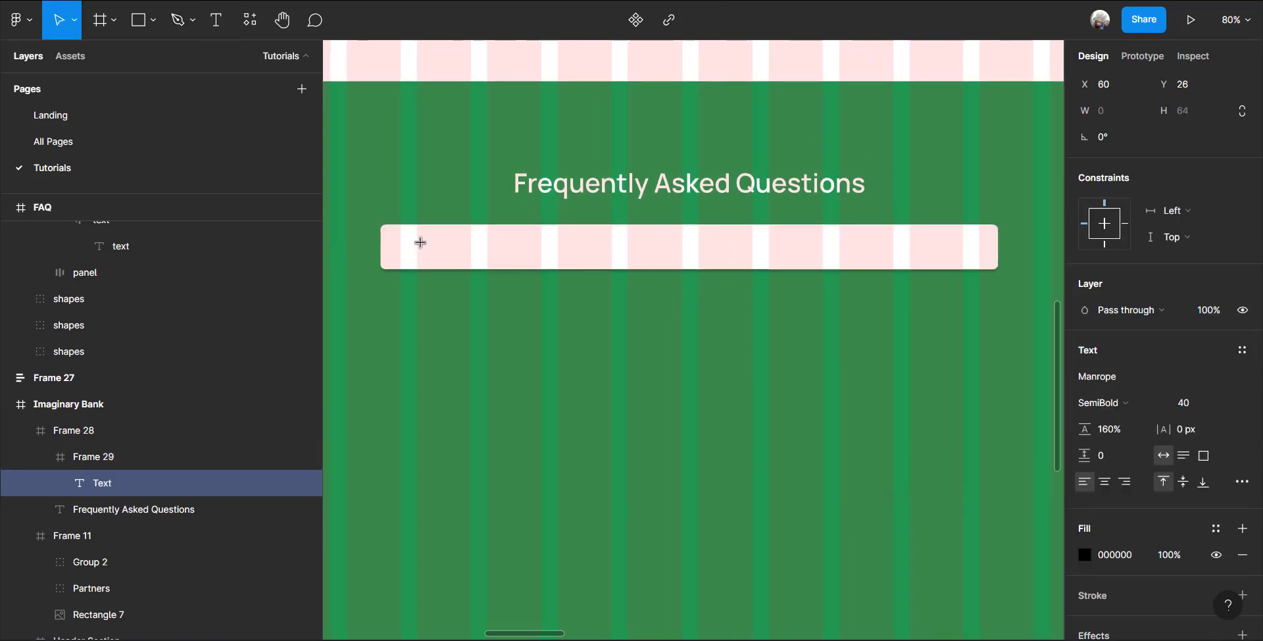
type("Q")
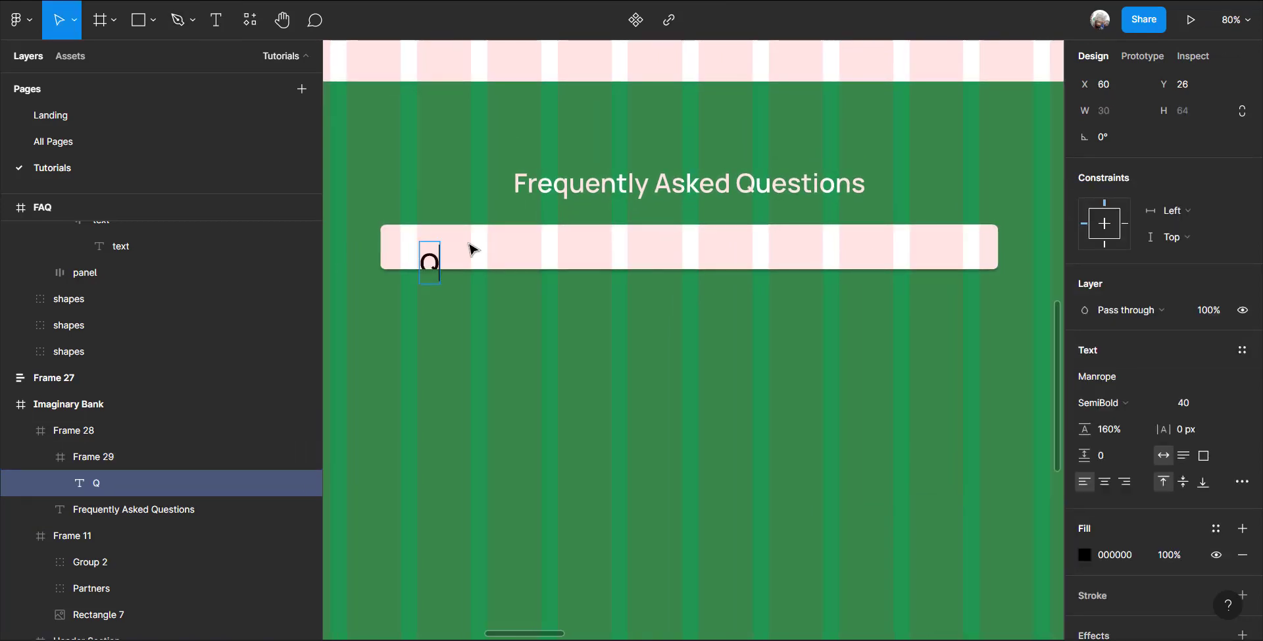
type("uestio")
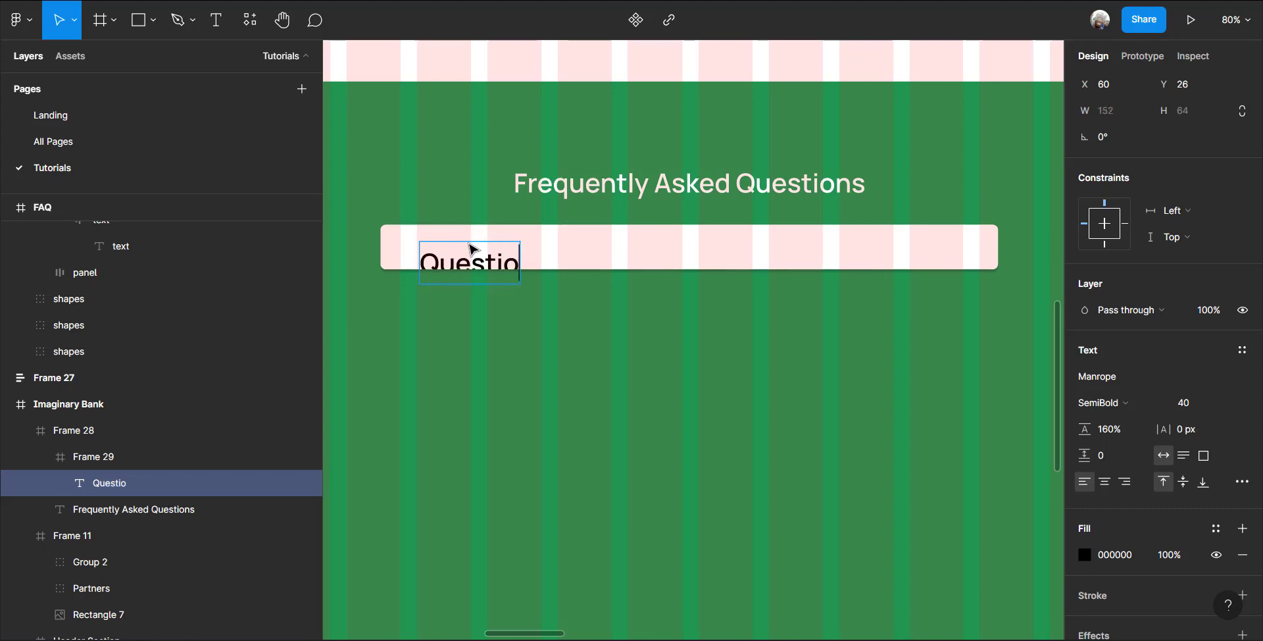
Replace the panel's text with 1 generated sentence using the Lorem ipsum plugin
right_click(491, 258)
mouse_move(585, 445)
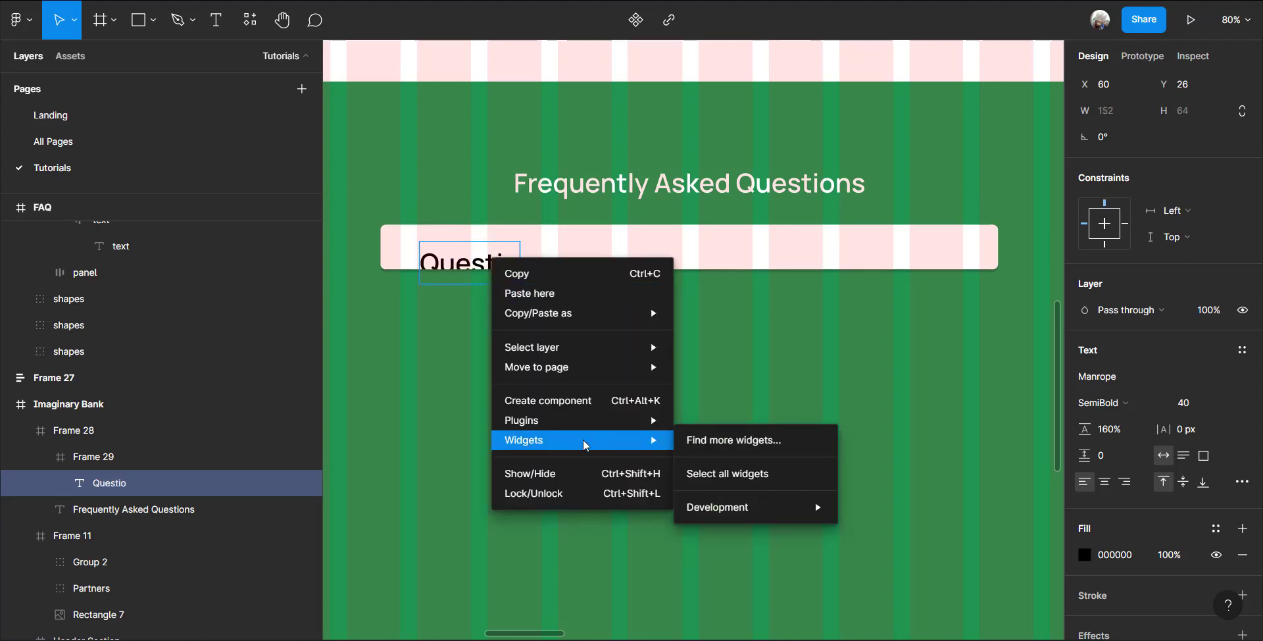
mouse_move(625, 420)
left_click(726, 456)
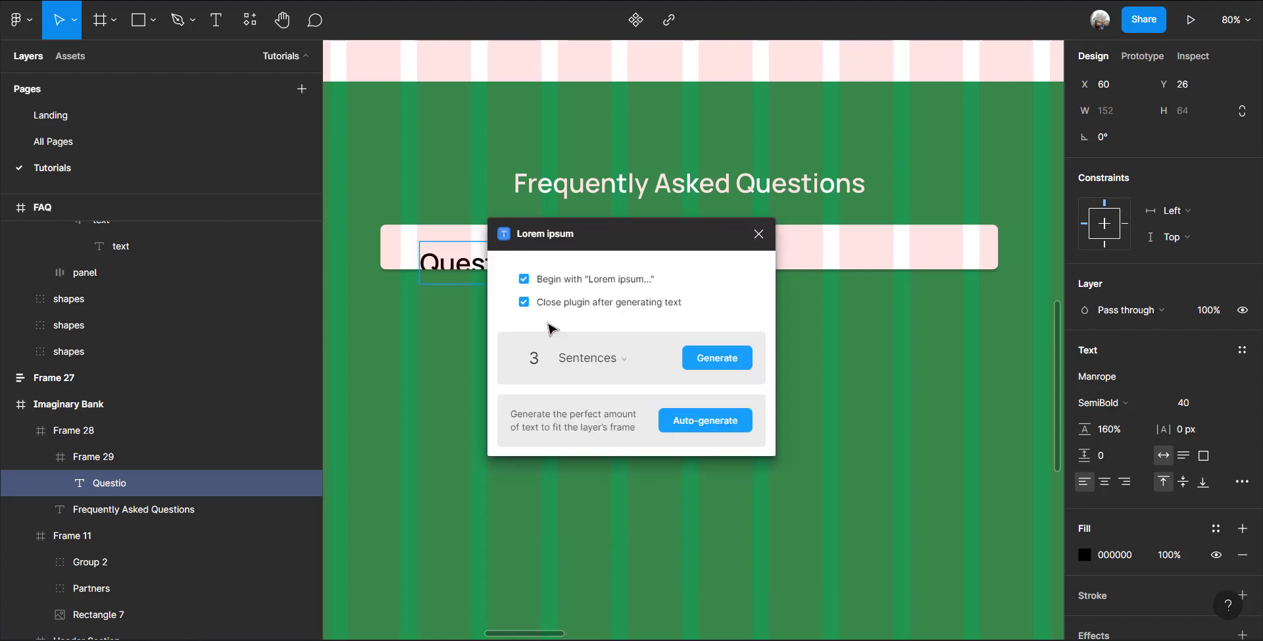
left_click(542, 358)
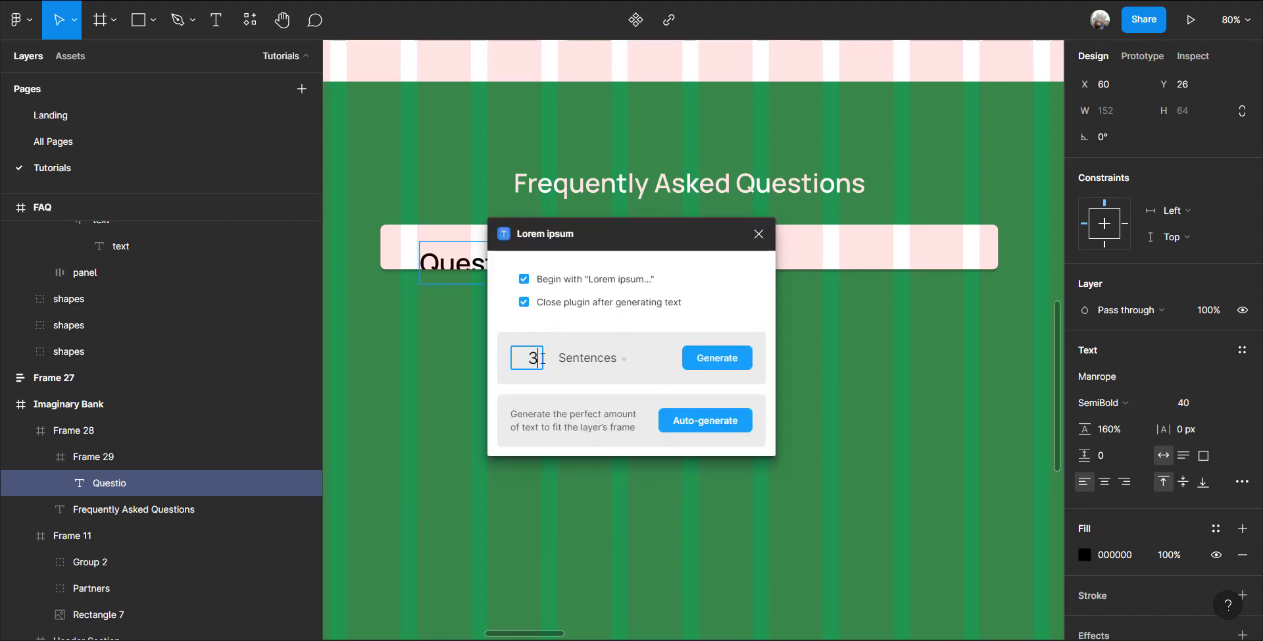
type("1")
left_click(636, 362)
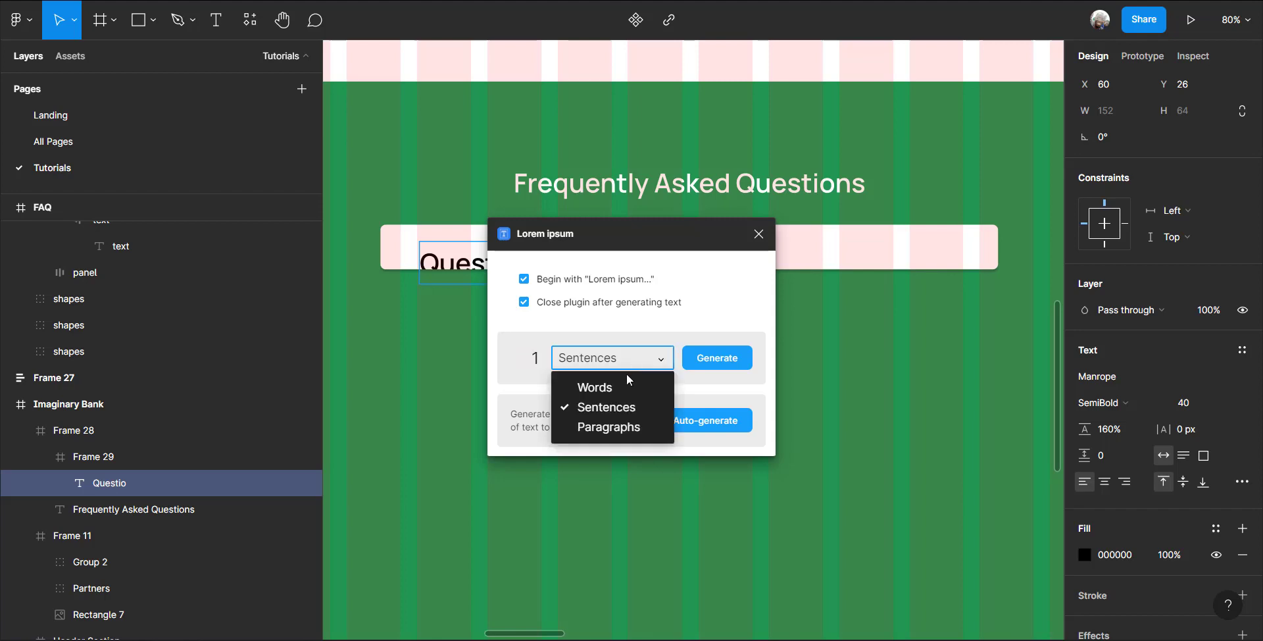
left_click(618, 405)
left_click(709, 358)
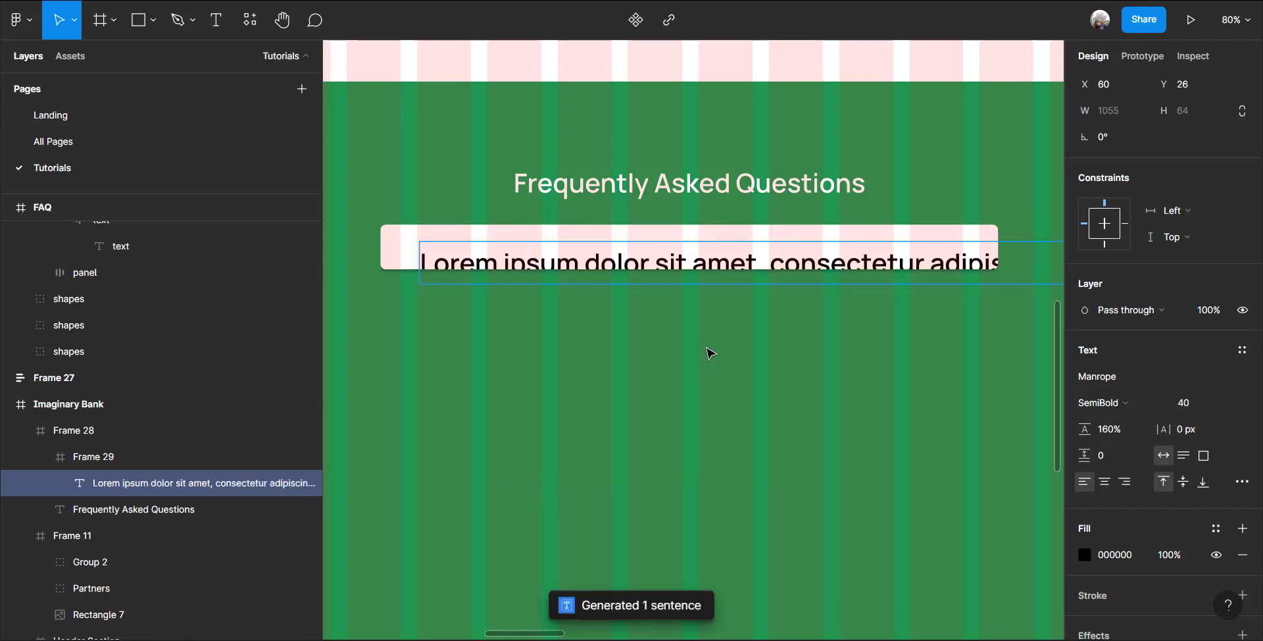
Format the whole Lorem ipsum sentence as size 16 Medium and center it vertically in the white panel
double_click(831, 250)
key("ctrl+a")
left_click(1225, 408)
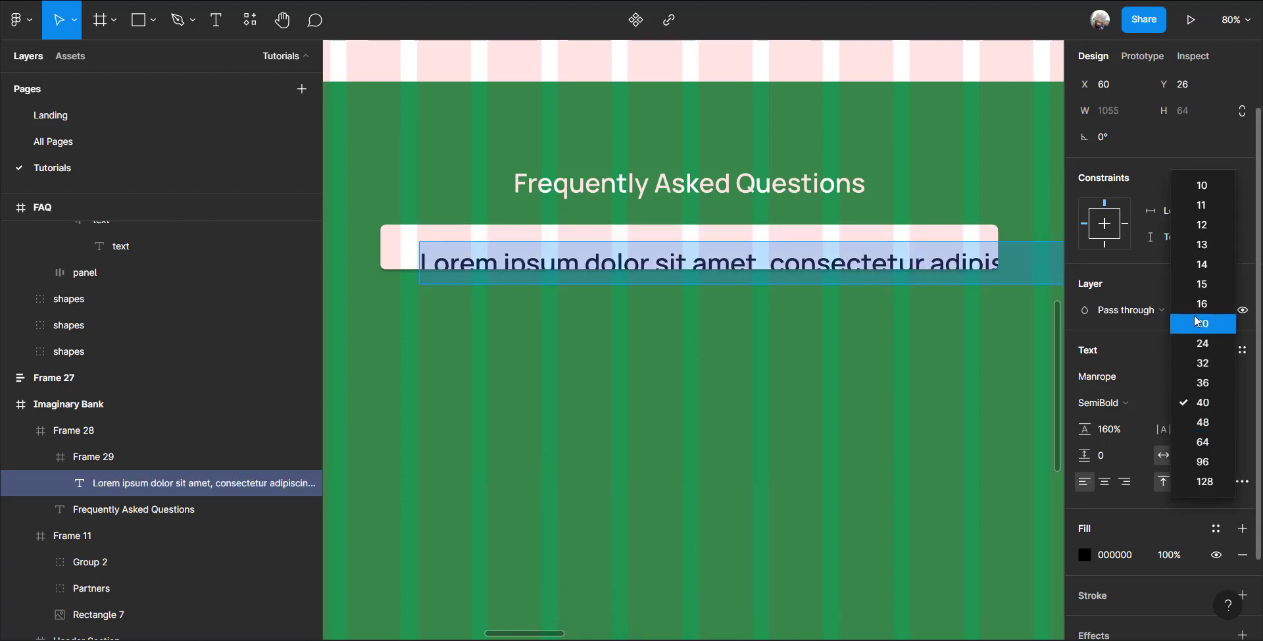
left_click(1201, 303)
left_click(1135, 403)
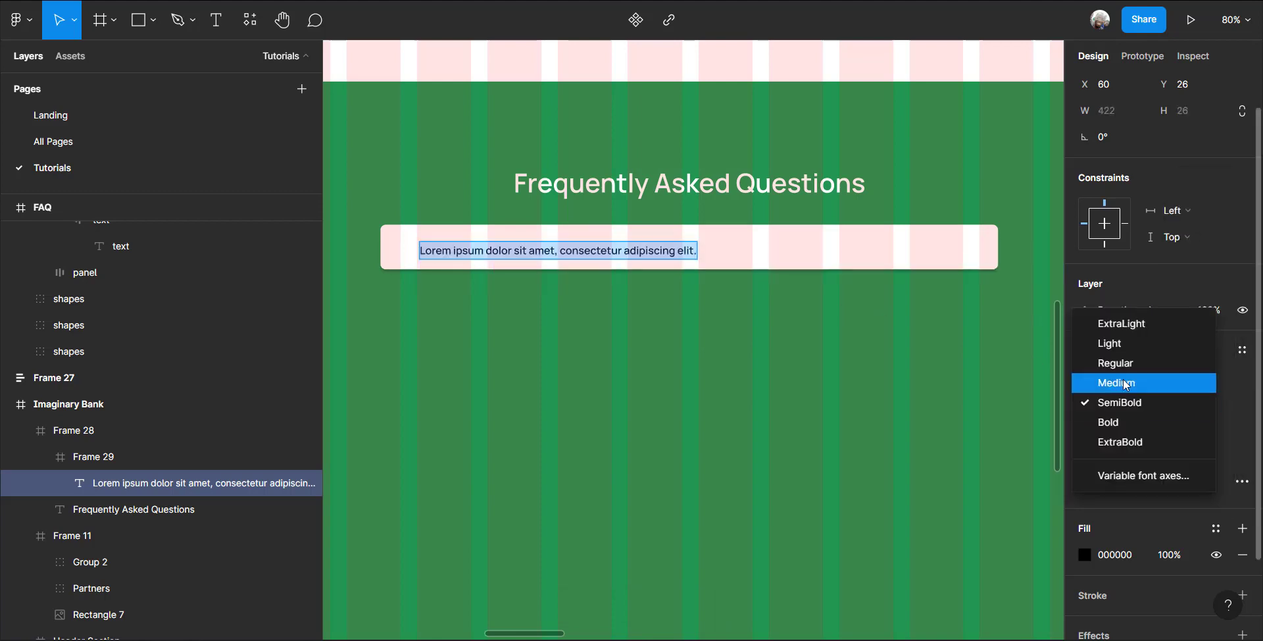
left_click(1123, 381)
key("Escape")
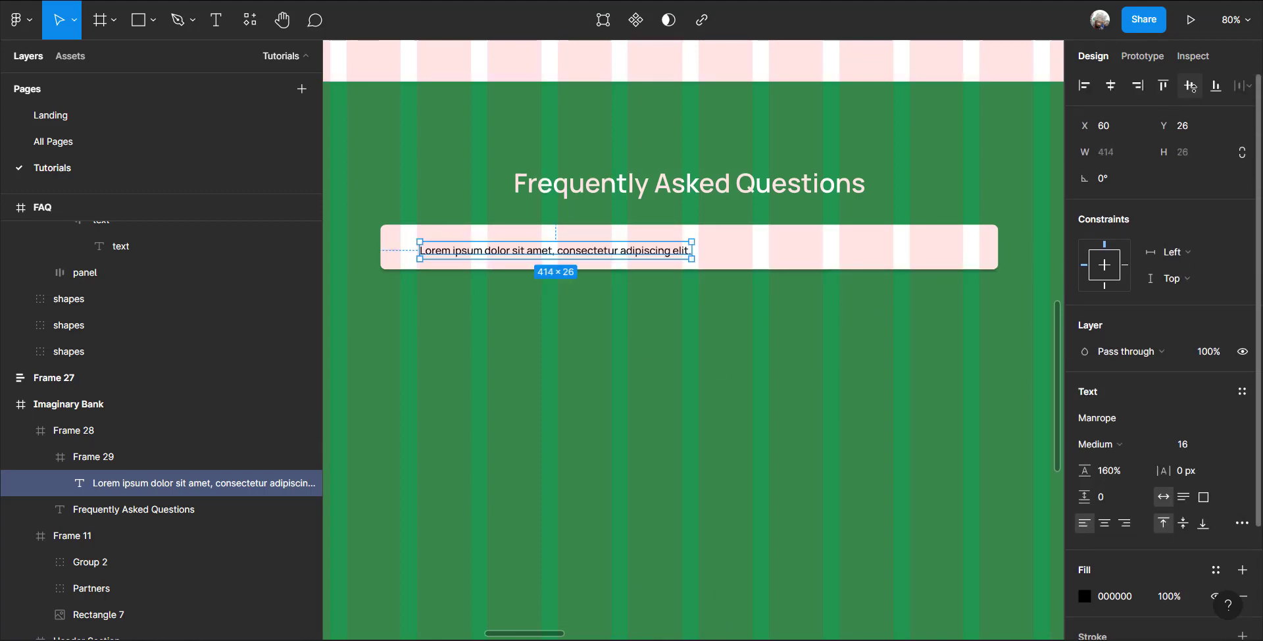
left_click(1189, 85)
scroll(394, 324, "up", 2)
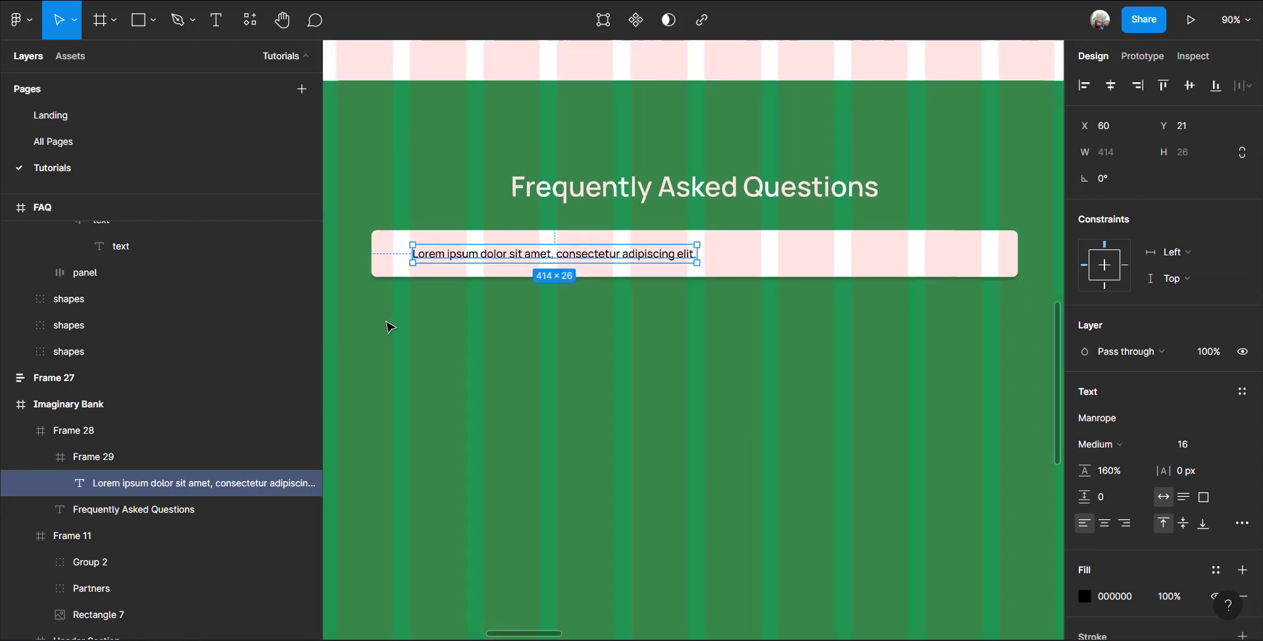
Select and copy the right-pointing chevron from the chevron variants in the Icons frame
scroll(390, 327, "down", 5)
left_click_drag(1032, 204, 888, 293)
left_click_drag(1026, 263, 727, 521)
left_click_drag(691, 256, 801, 330)
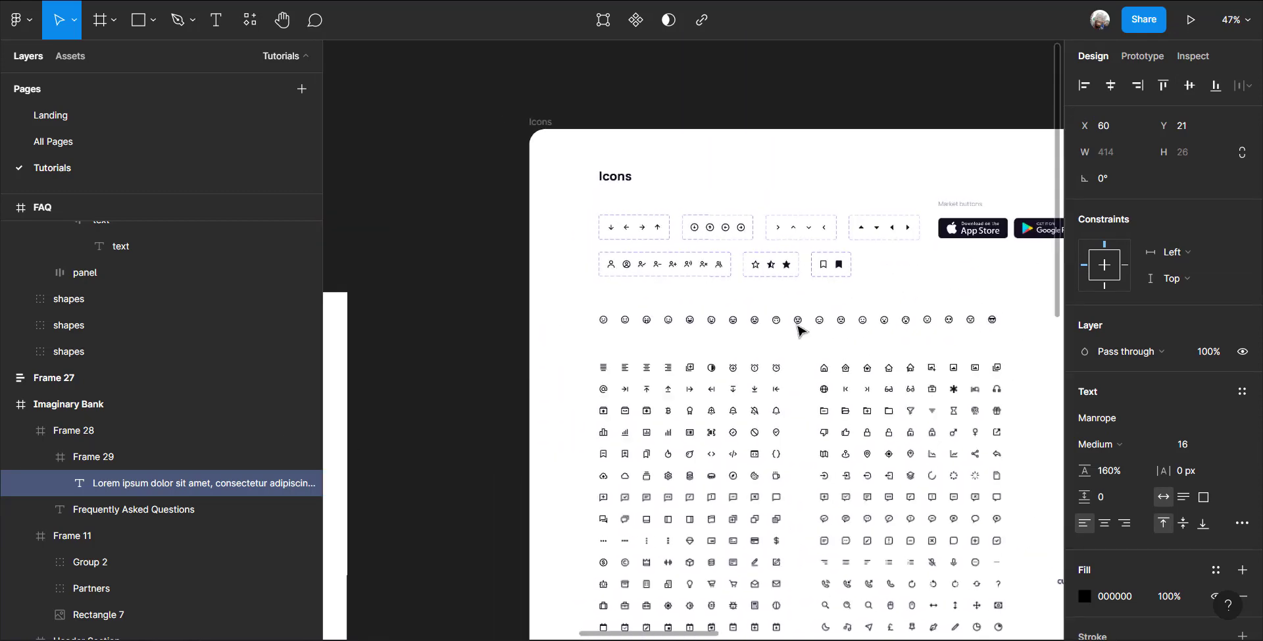
scroll(797, 328, "up", 5)
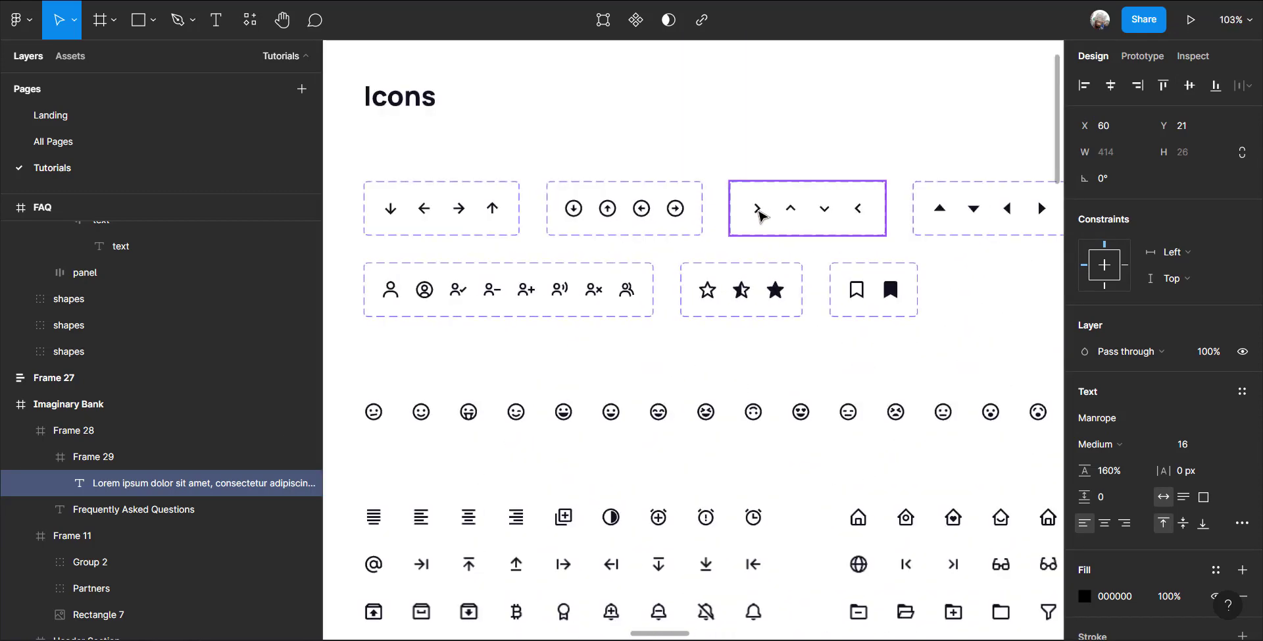
double_click(760, 215)
Paste the chevron into the white panel beneath the Frequently Asked Questions heading
scroll(933, 319, "down", 10)
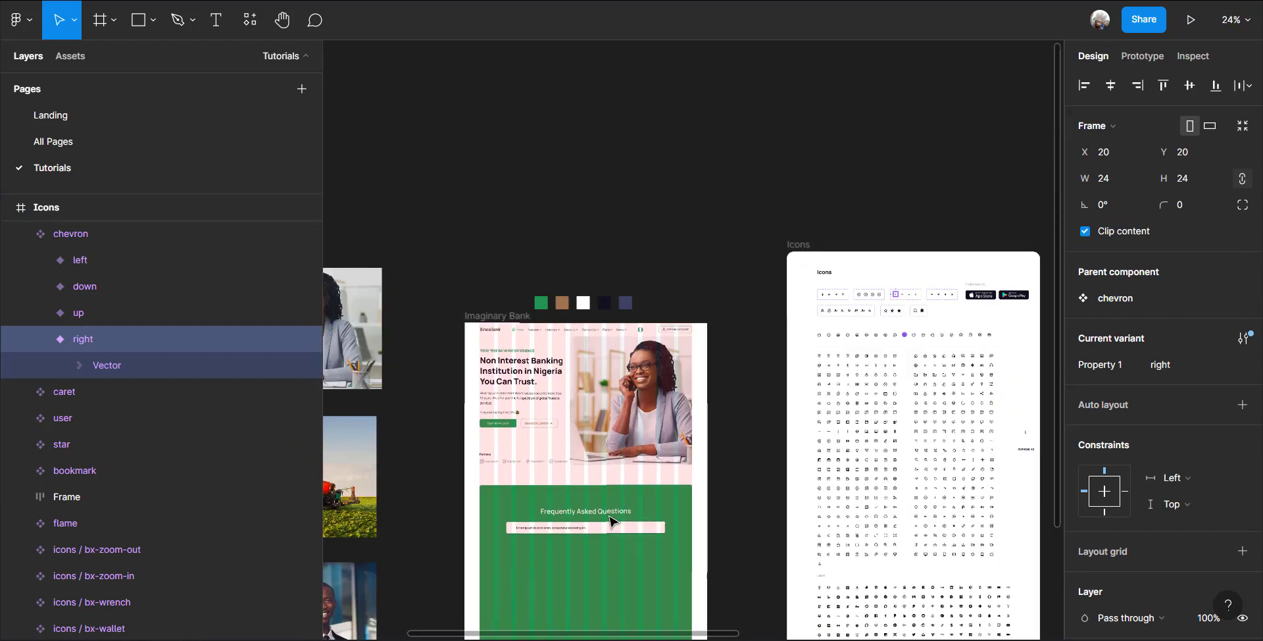
scroll(611, 521, "up", 5)
left_click_drag(618, 527, 746, 438)
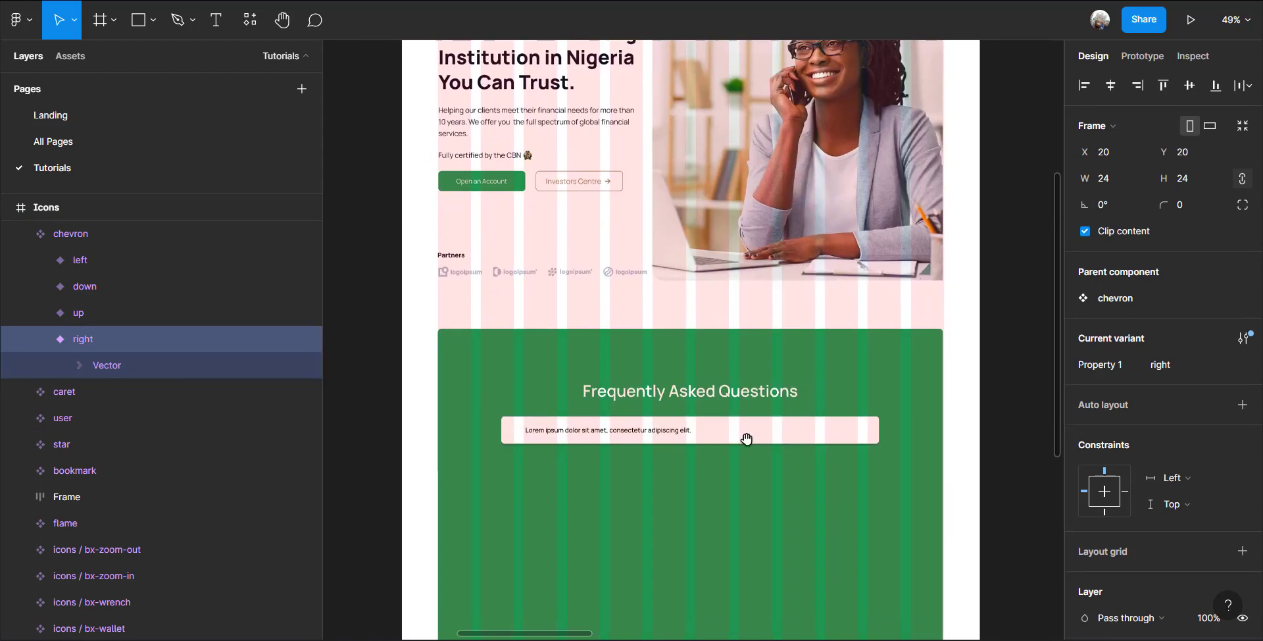
left_click(779, 435)
scroll(783, 437, "up", 3)
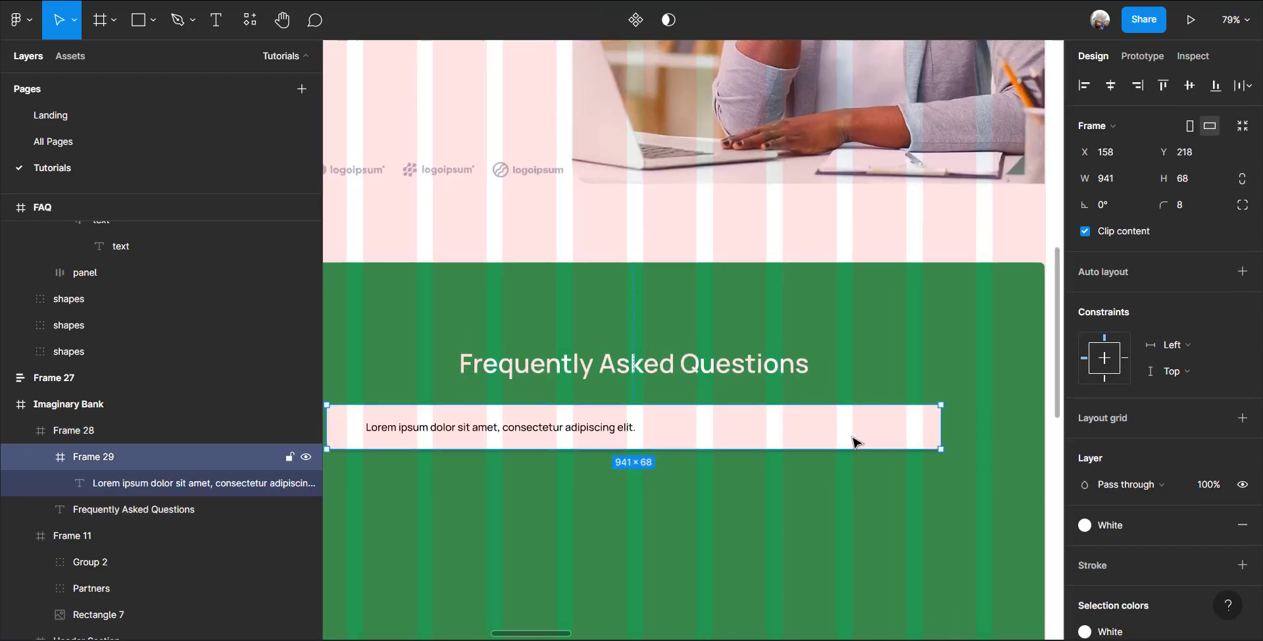
key("ctrl+v")
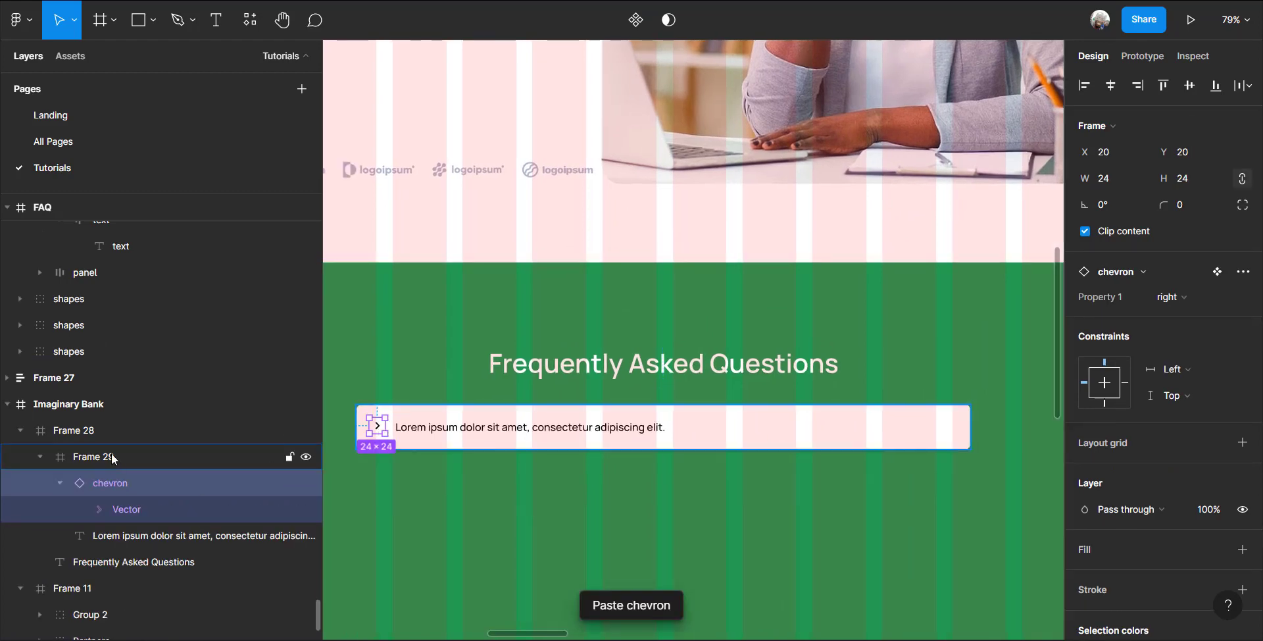
Try to rename the white panel's frame as Question 1
left_click(724, 437)
double_click(108, 455)
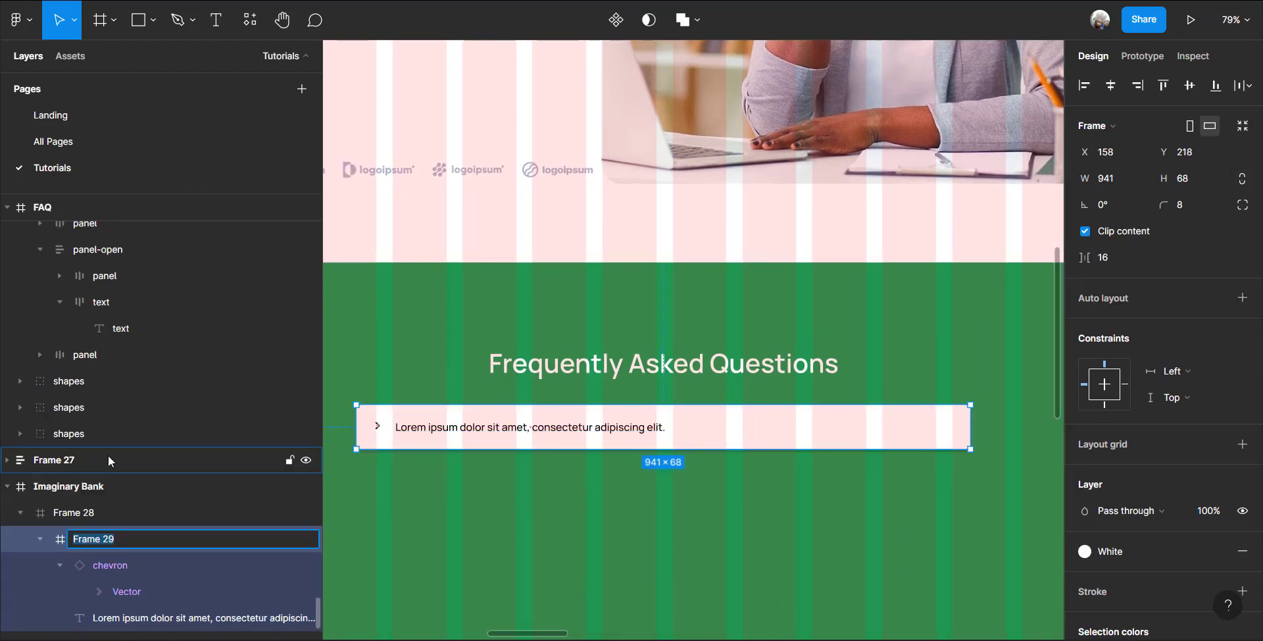
type("Question 1")
scroll(313, 543, "up", 10)
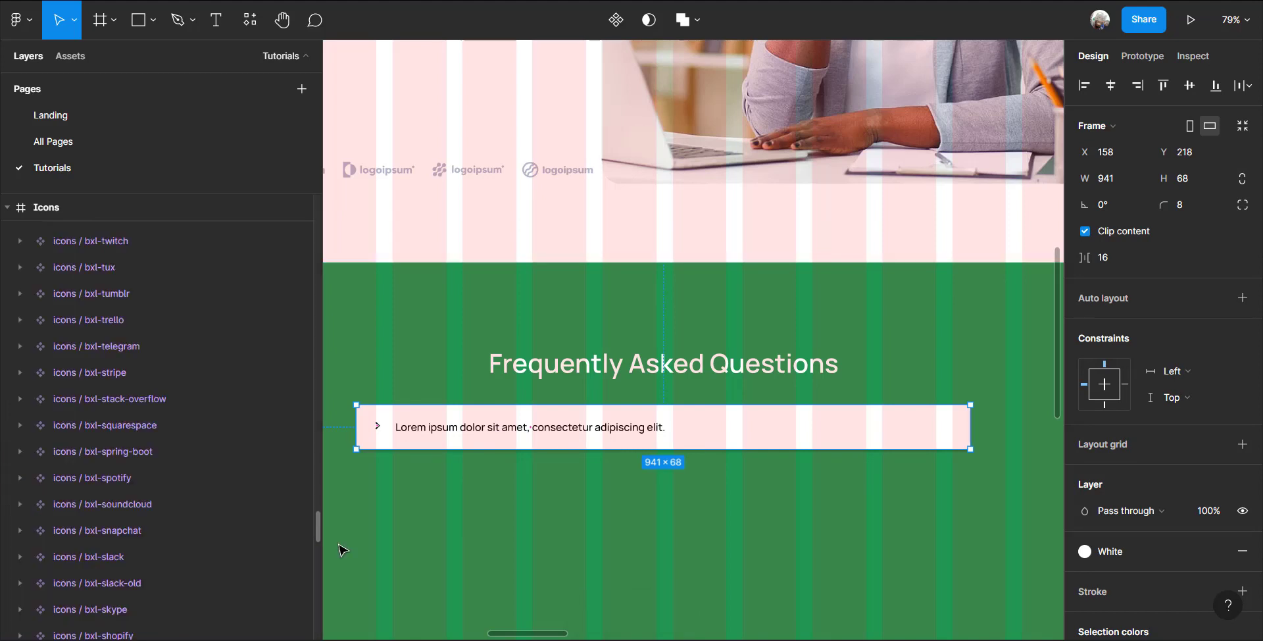
Move the chevron near the white panel's right end and enlarge it to 31 × 31
left_click(379, 428)
left_click(1137, 85)
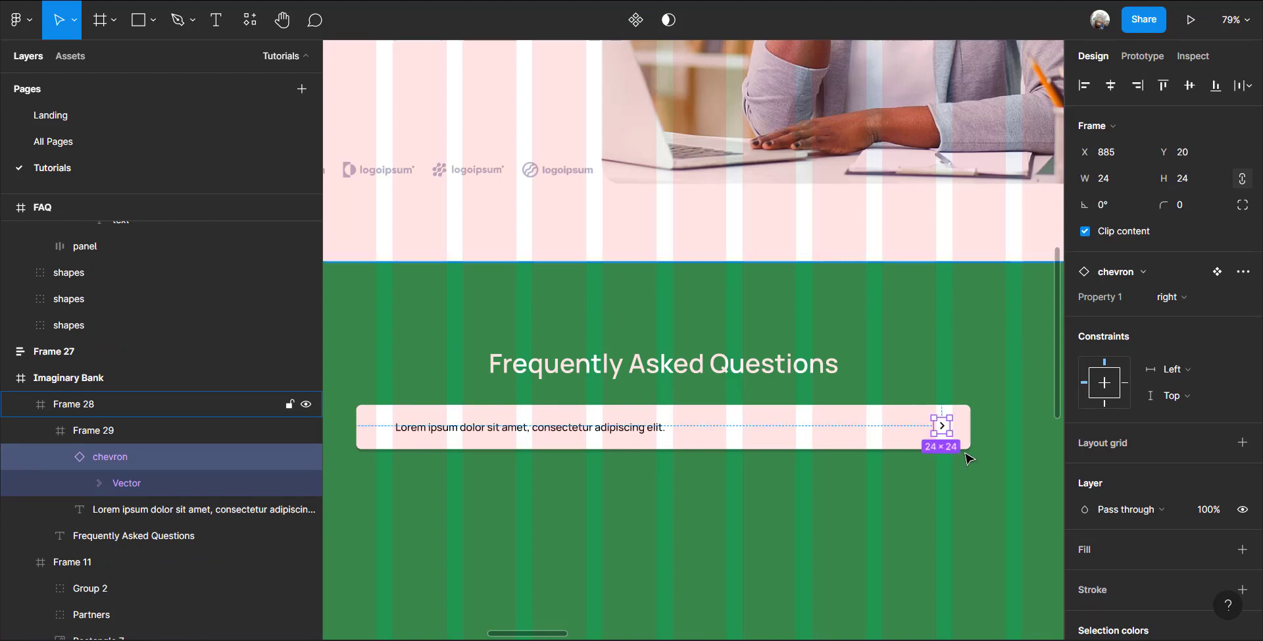
scroll(960, 448, "up", 10)
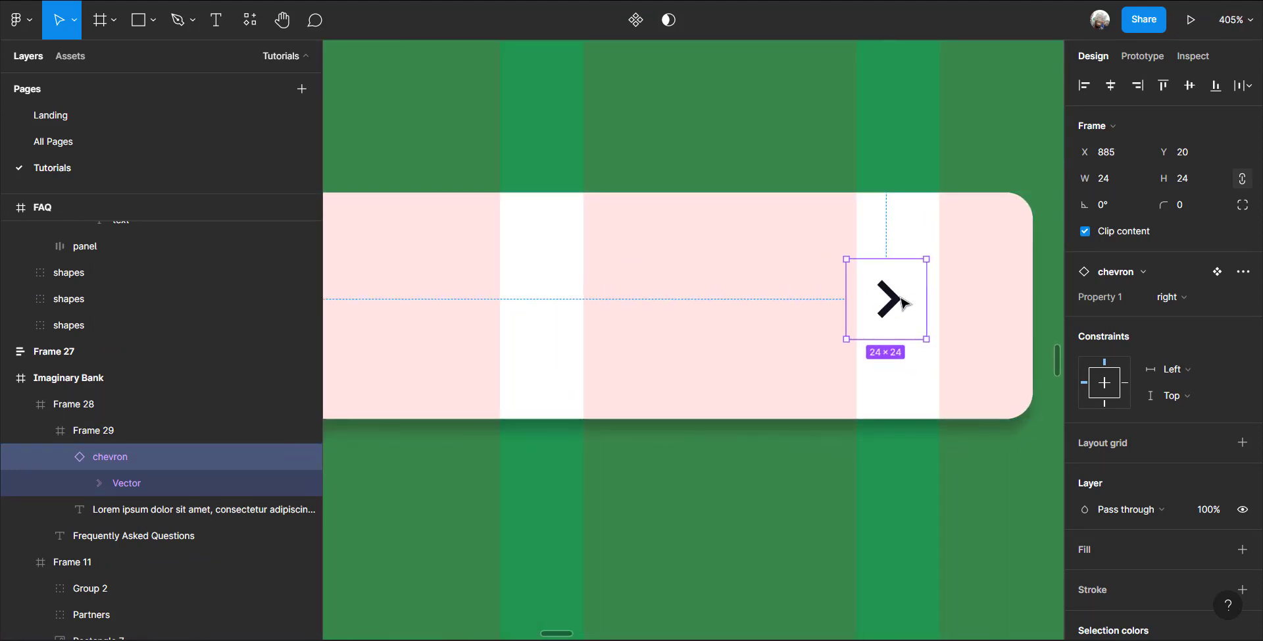
left_click_drag(900, 299, 907, 295)
left_click_drag(940, 342, 944, 350)
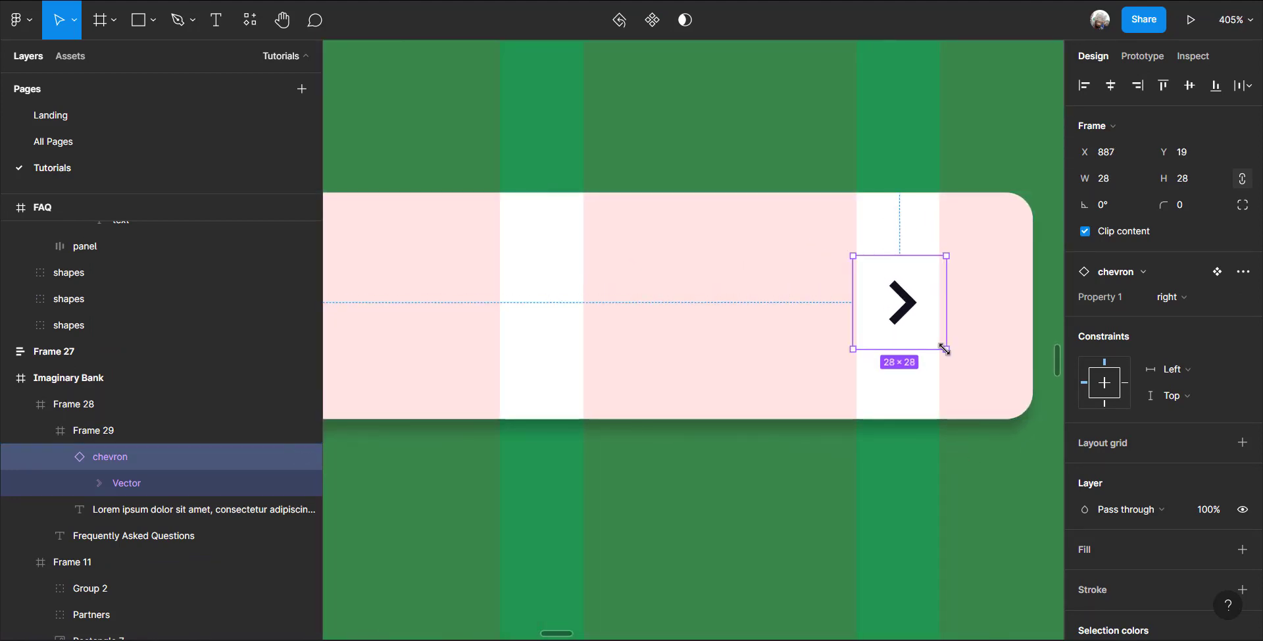
left_click_drag(849, 252, 841, 245)
Fill the chevron's frame with the Secondary color style and set its corner radius to 50
scroll(1172, 473, "down", 3)
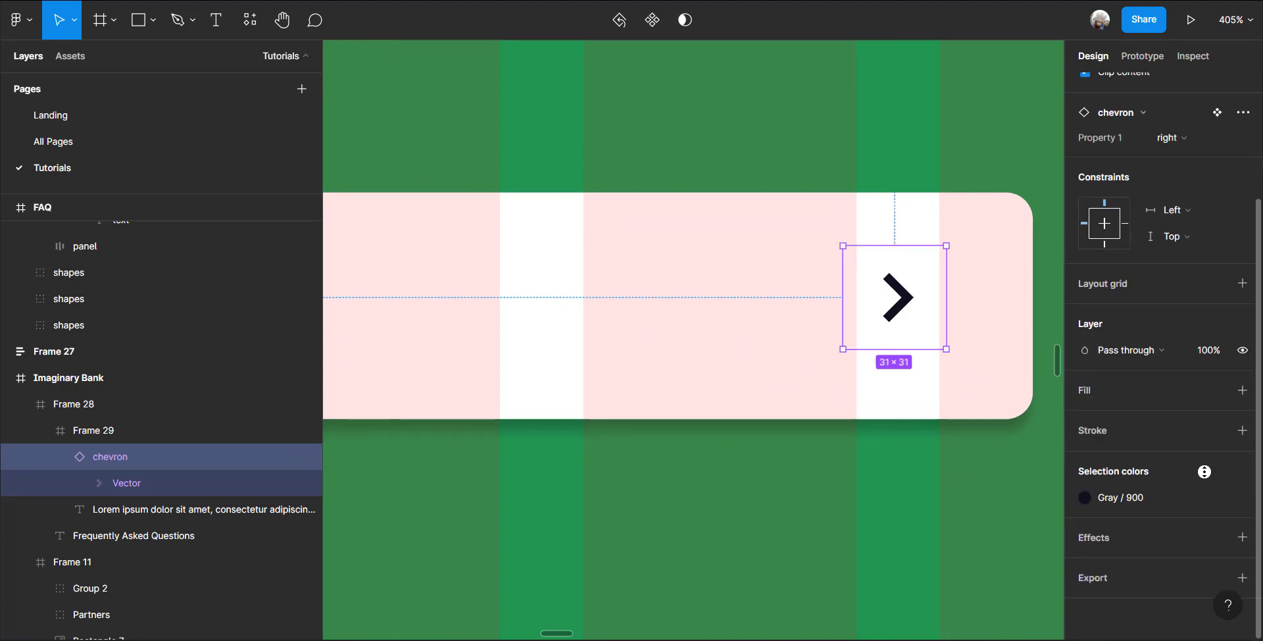
scroll(1172, 473, "up", 3)
scroll(1172, 474, "down", 3)
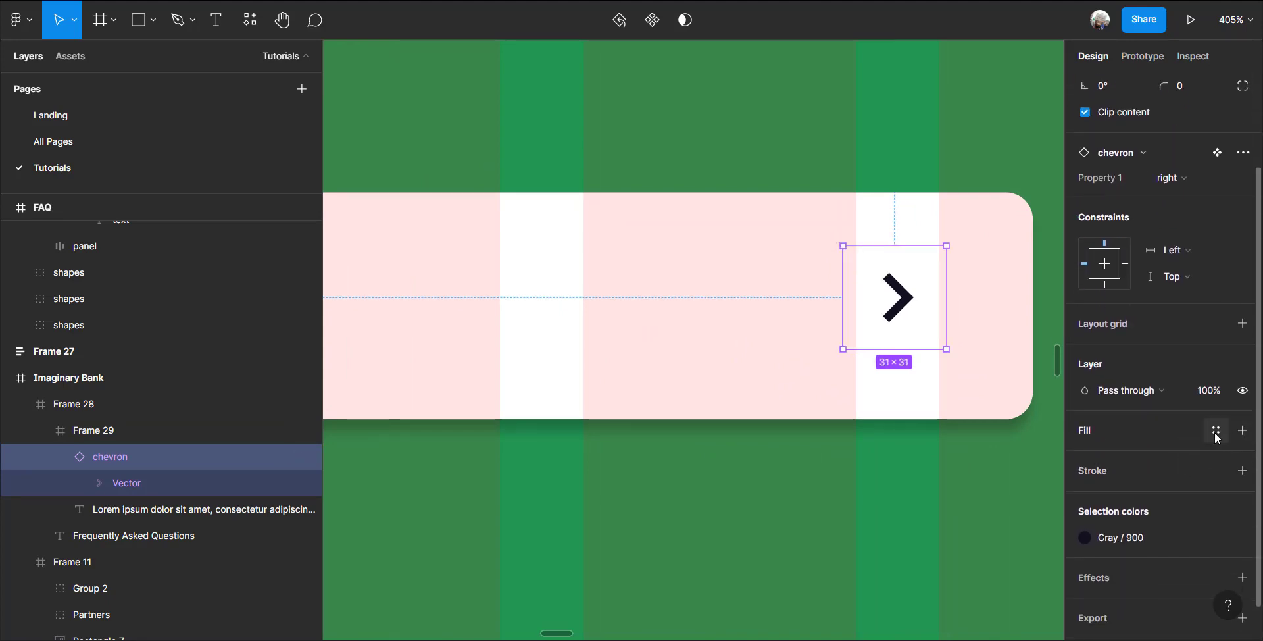
left_click(1216, 430)
left_click(1098, 436)
scroll(1157, 329, "up", 5)
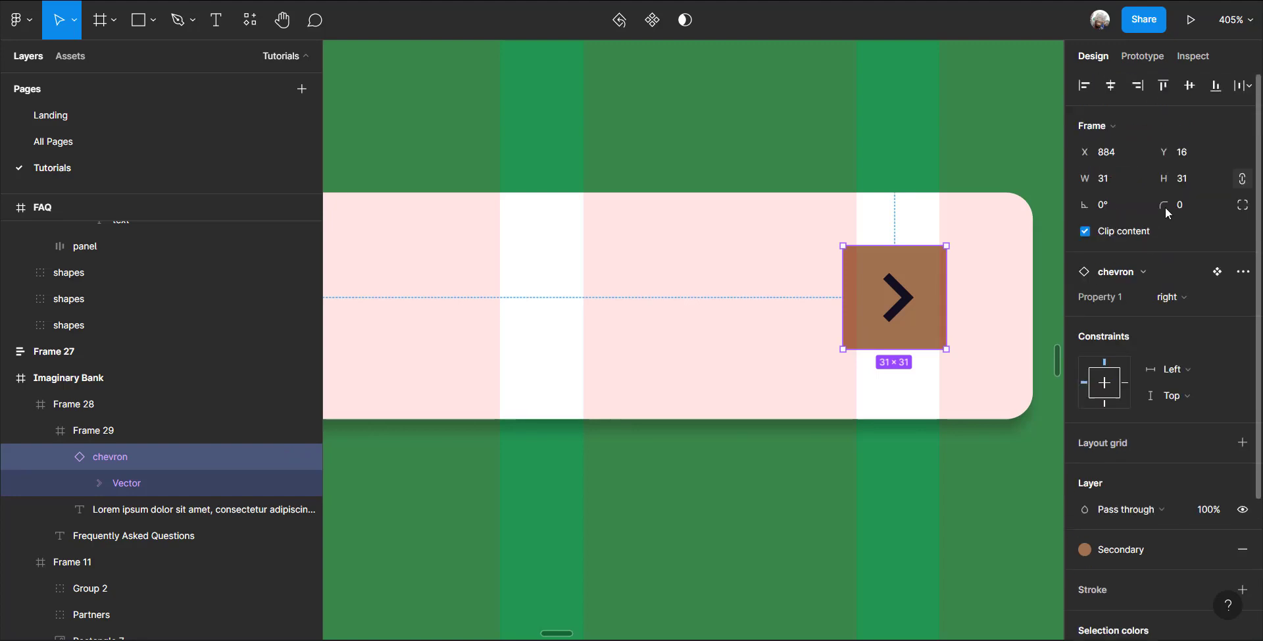
left_click(1192, 204)
type("20")
key("Return")
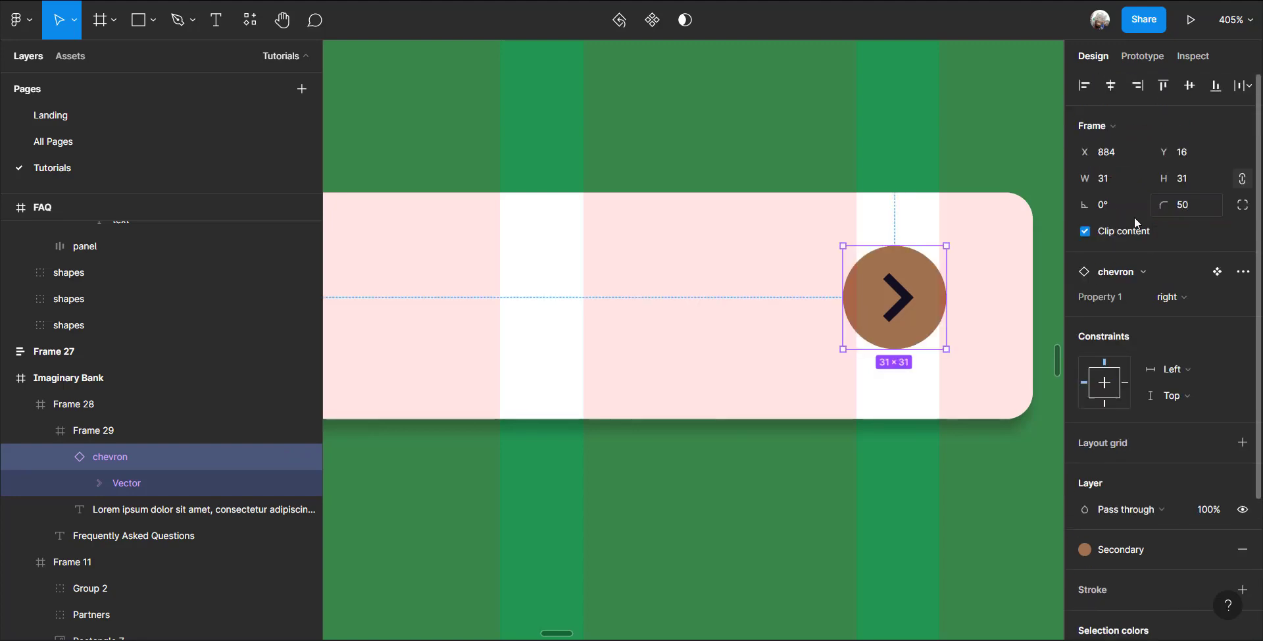
Add a drop shadow to the round chevron frame with a Y offset of 2
scroll(1198, 496, "down", 3)
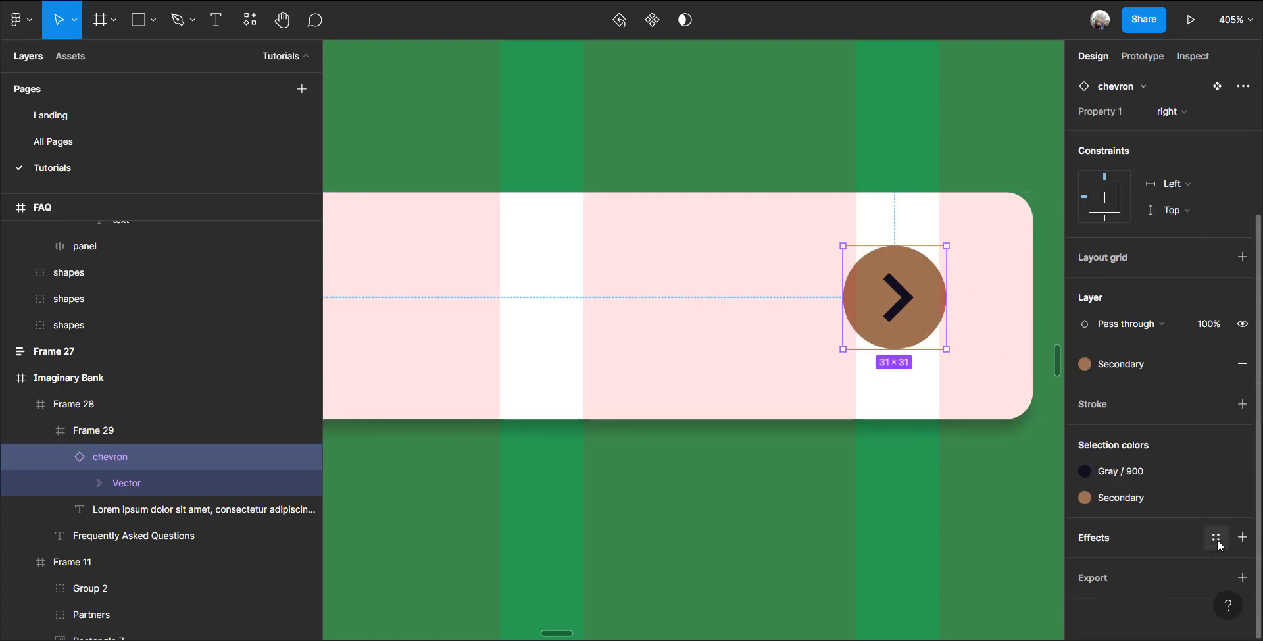
left_click(1242, 537)
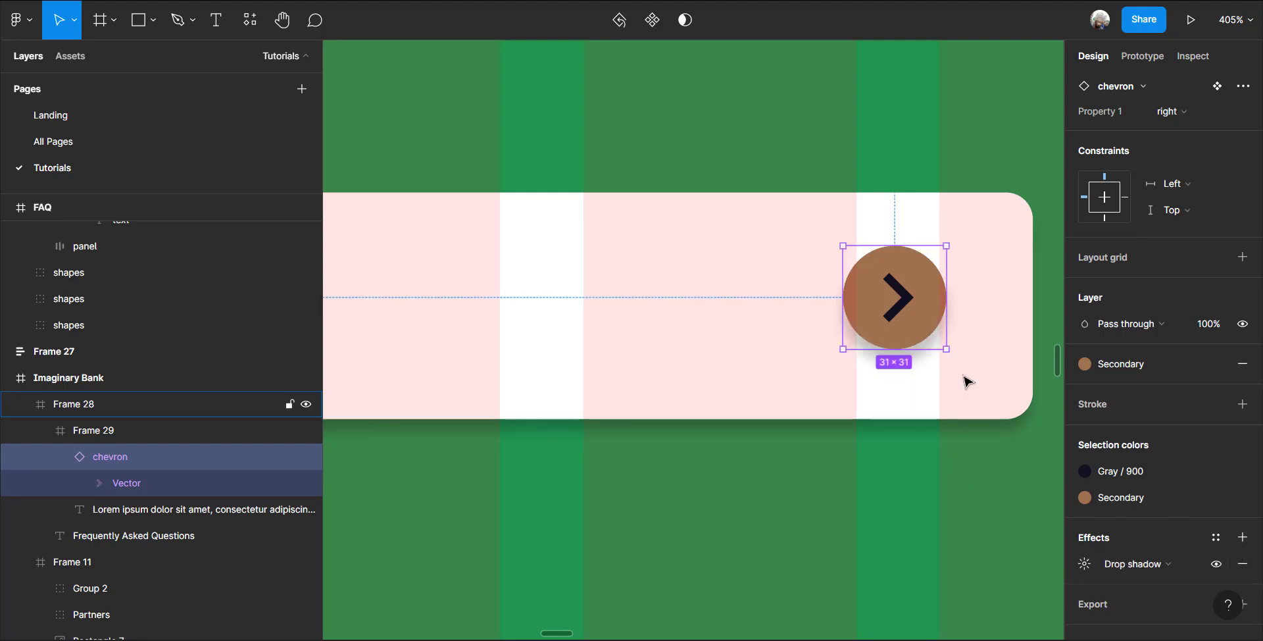
left_click(1086, 566)
left_click(917, 542)
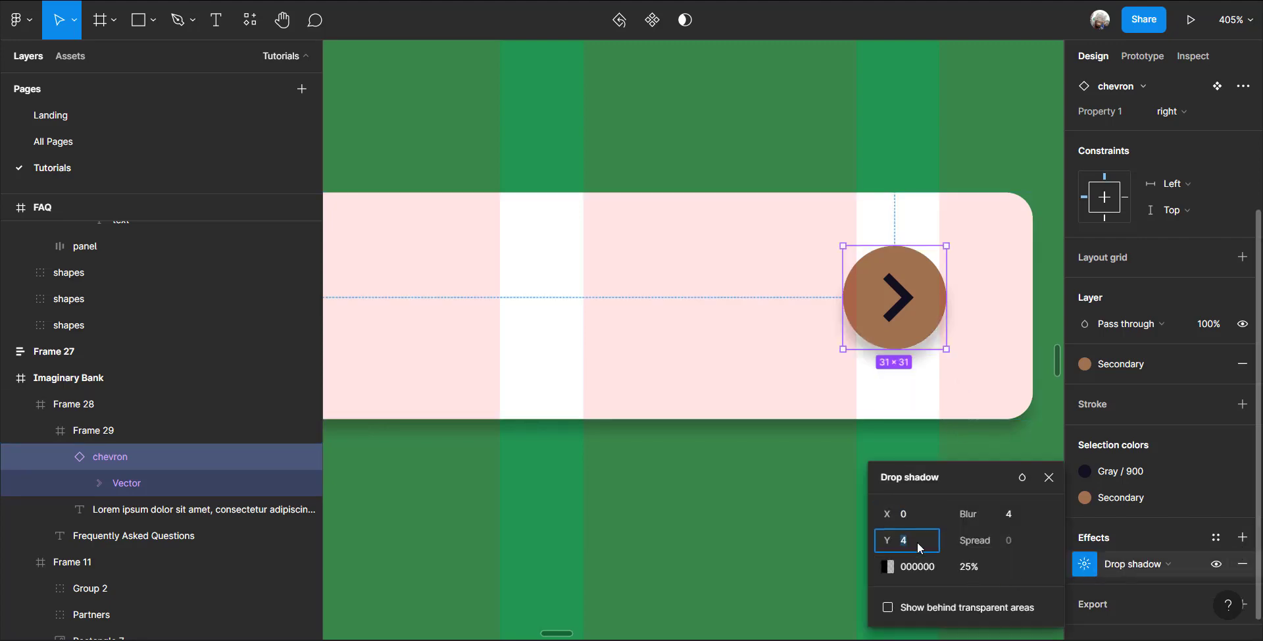
type("2")
key("Return")
Preview the round chevron button in the prototype view and return to the design file
left_click(759, 345)
left_click(872, 1)
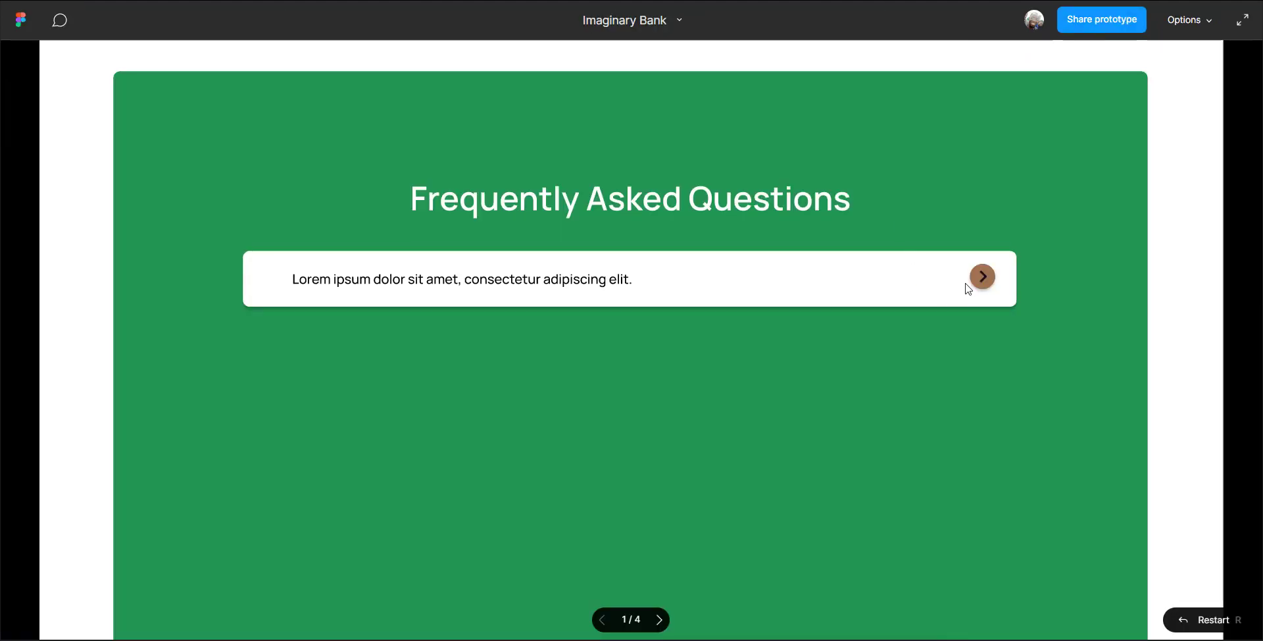
left_click(756, 1)
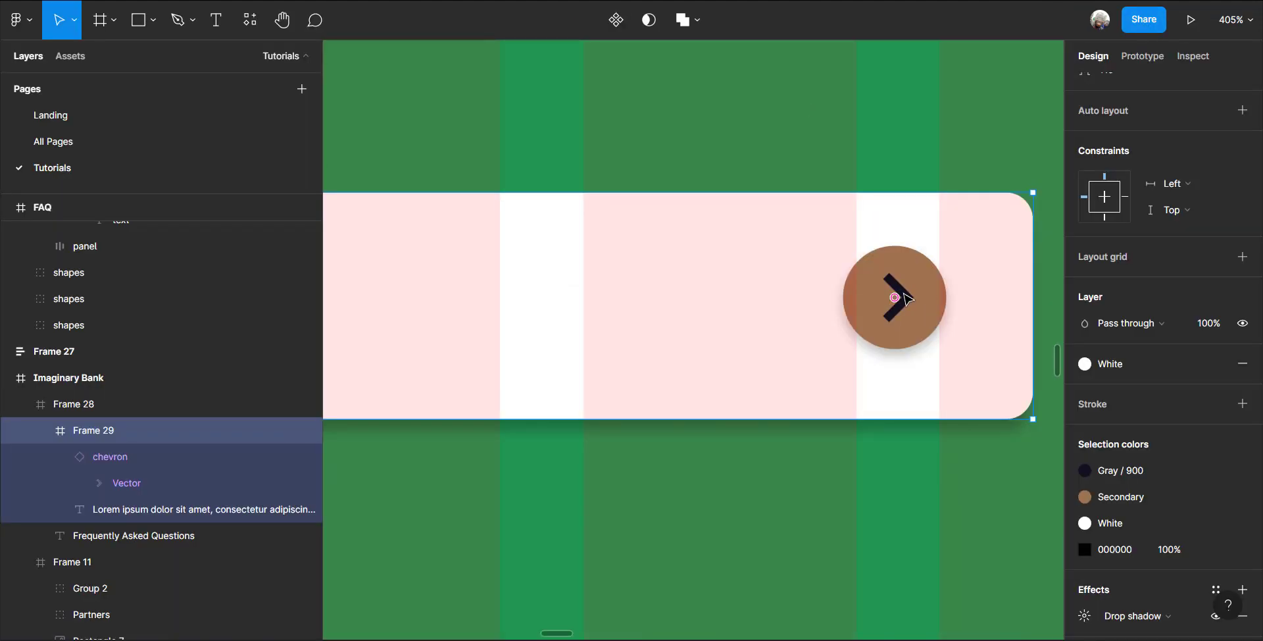
Apply the White color style to the arrow vector inside the round chevron frame
left_click(904, 298)
double_click(904, 298)
left_click(1218, 429)
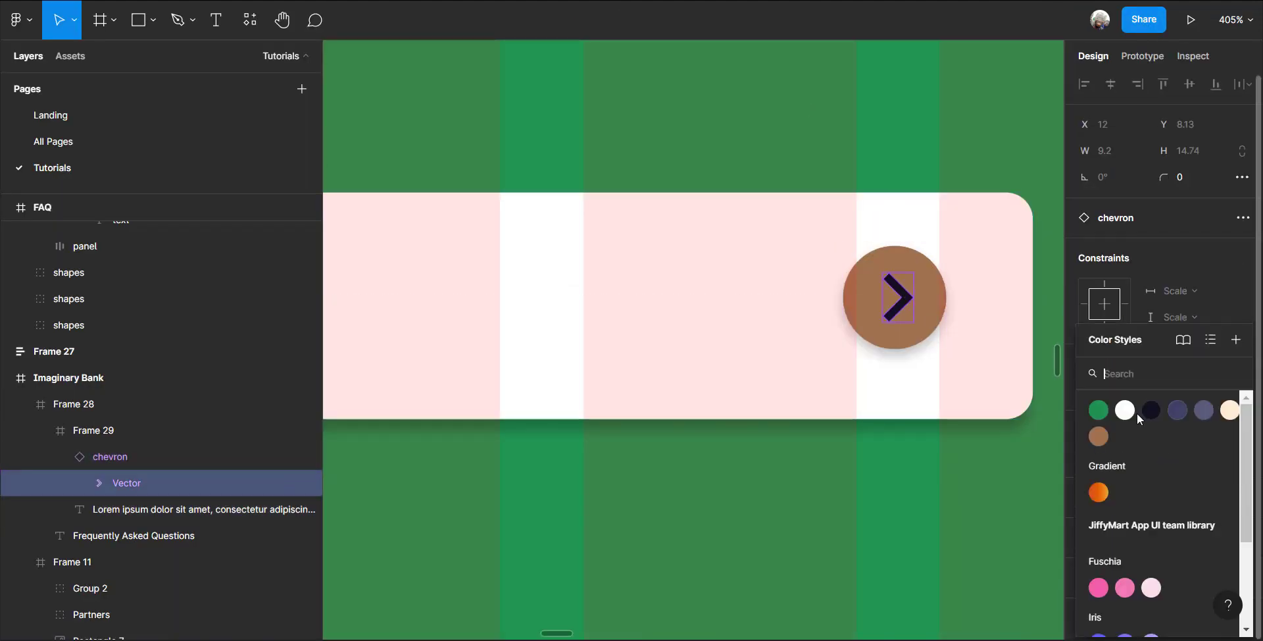
left_click(1126, 411)
left_click(965, 327)
Preview the recolored arrow in the prototype view, and select the chevron frame back in the design file
left_click(872, 1)
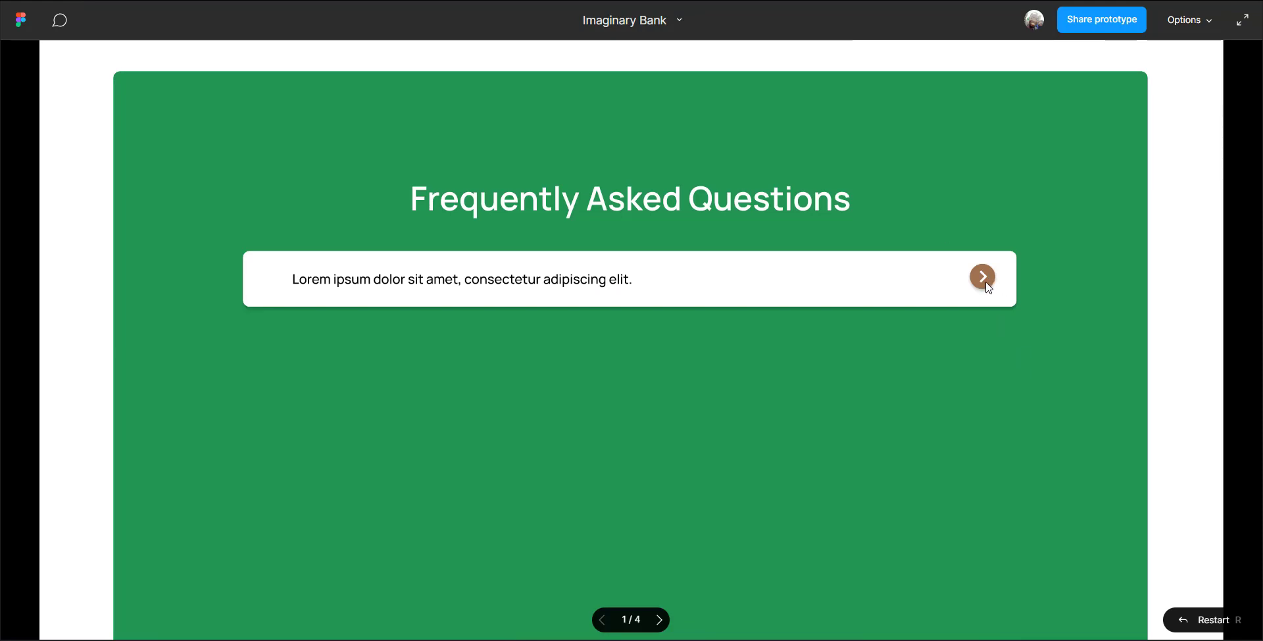
left_click(776, 2)
double_click(929, 320)
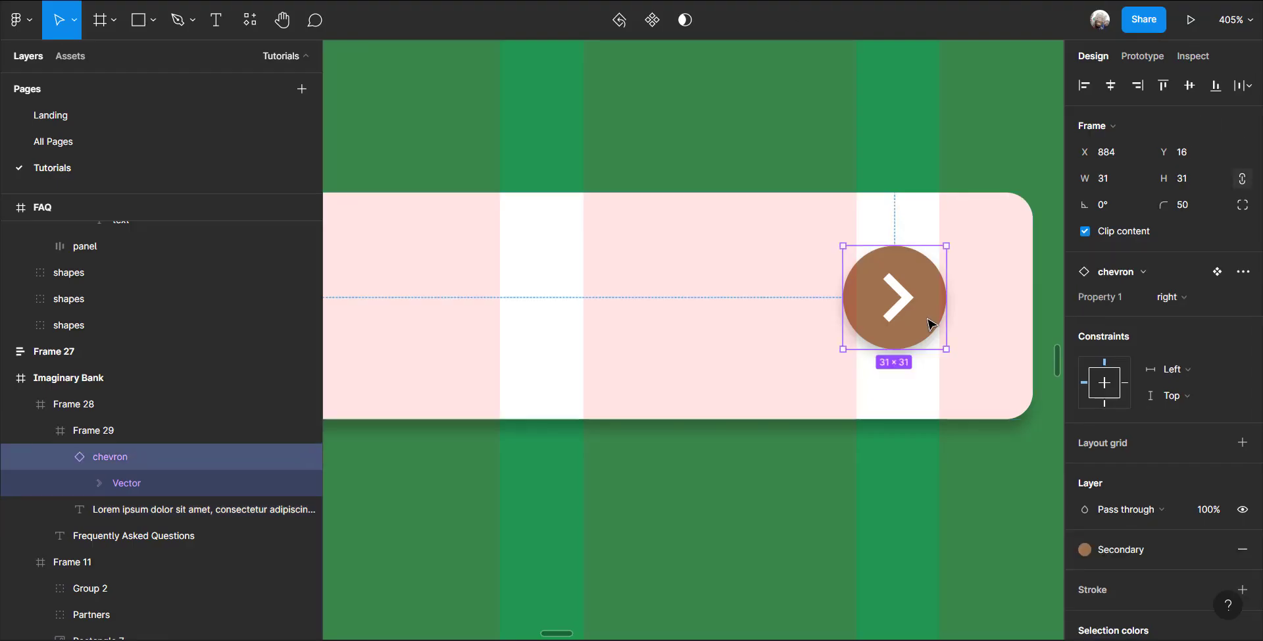
Vertically centre the round chevron in the question panel and place a duplicate of the panel directly below the original
left_click(1191, 86)
scroll(786, 375, "down", 10)
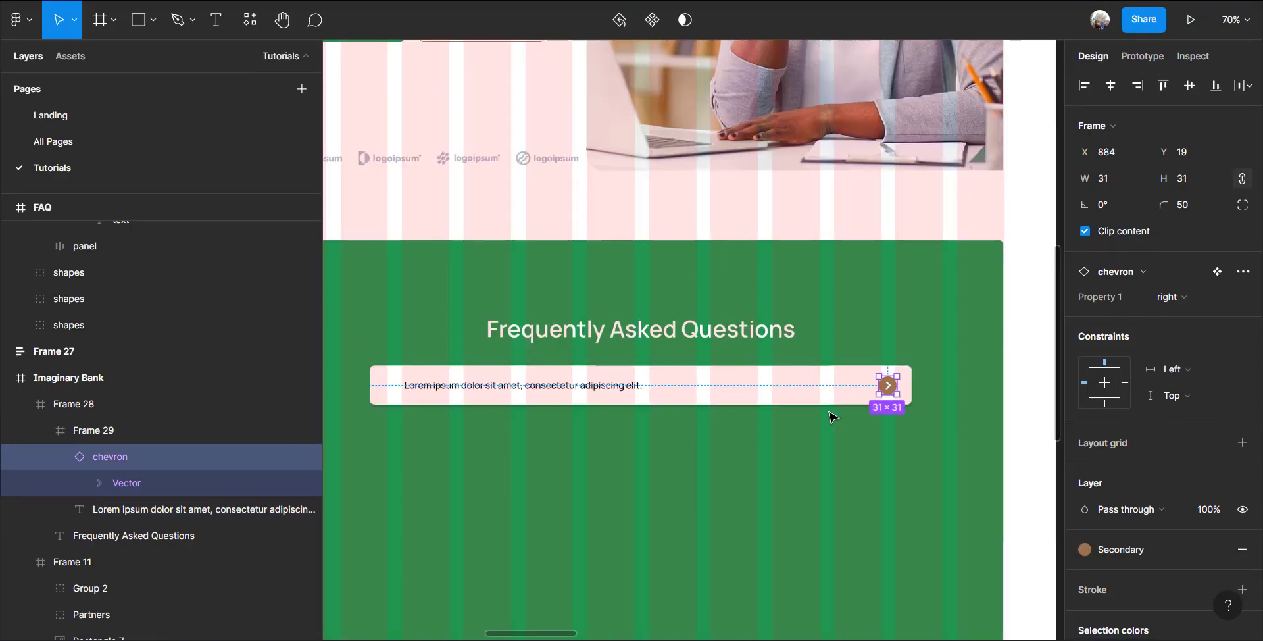
scroll(832, 416, "down", 2)
left_click(724, 366)
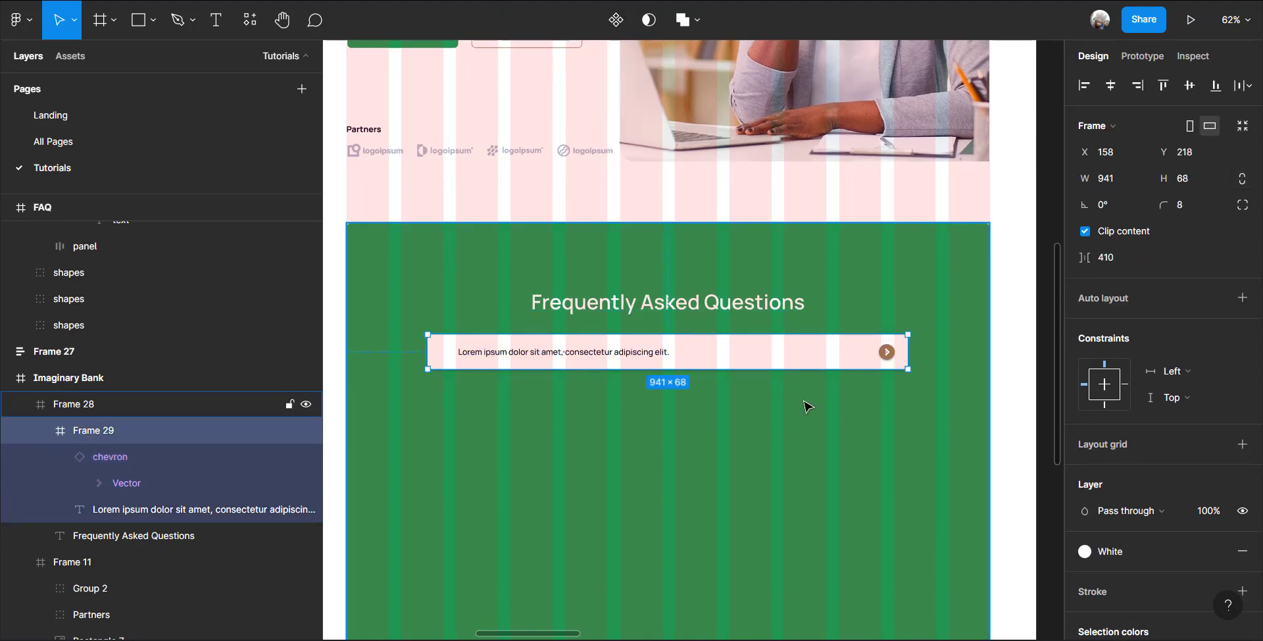
key("ctrl+d")
left_click_drag(711, 358, 708, 409)
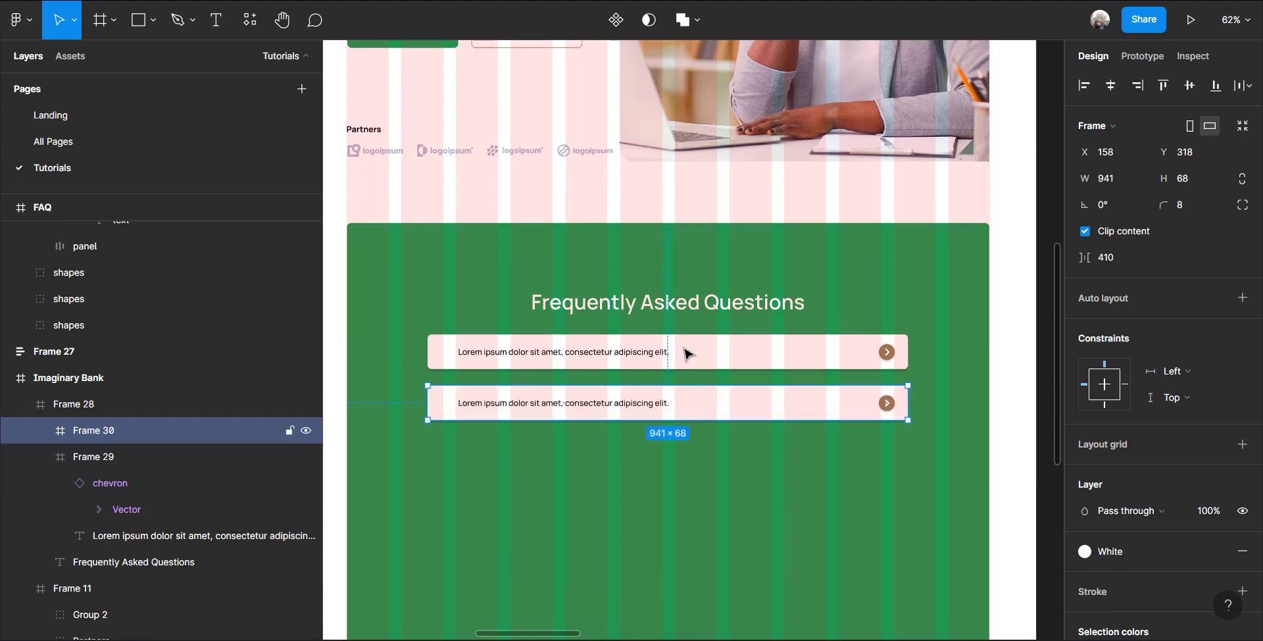
Set the vertical spacing between the Frequently Asked Questions heading and the first panel to 46
left_click(677, 302)
left_click(704, 355, "shift")
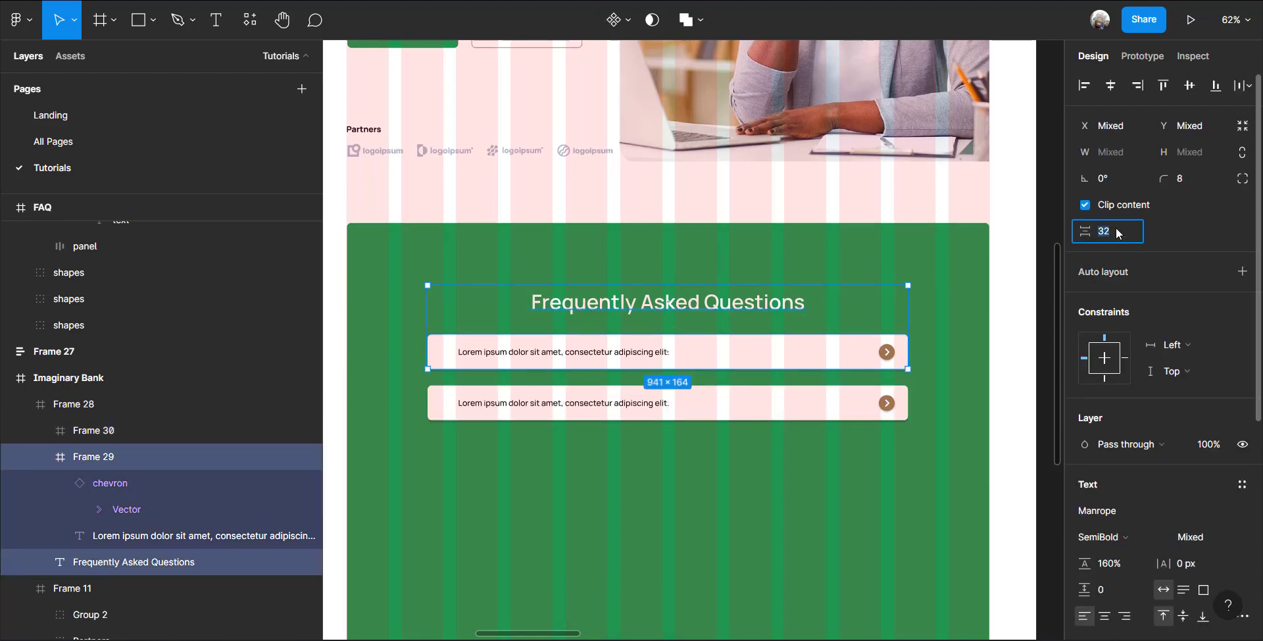
key("Return")
Set the gap between the two question panels to 16 and group them in a vertical auto layout
left_click(773, 362)
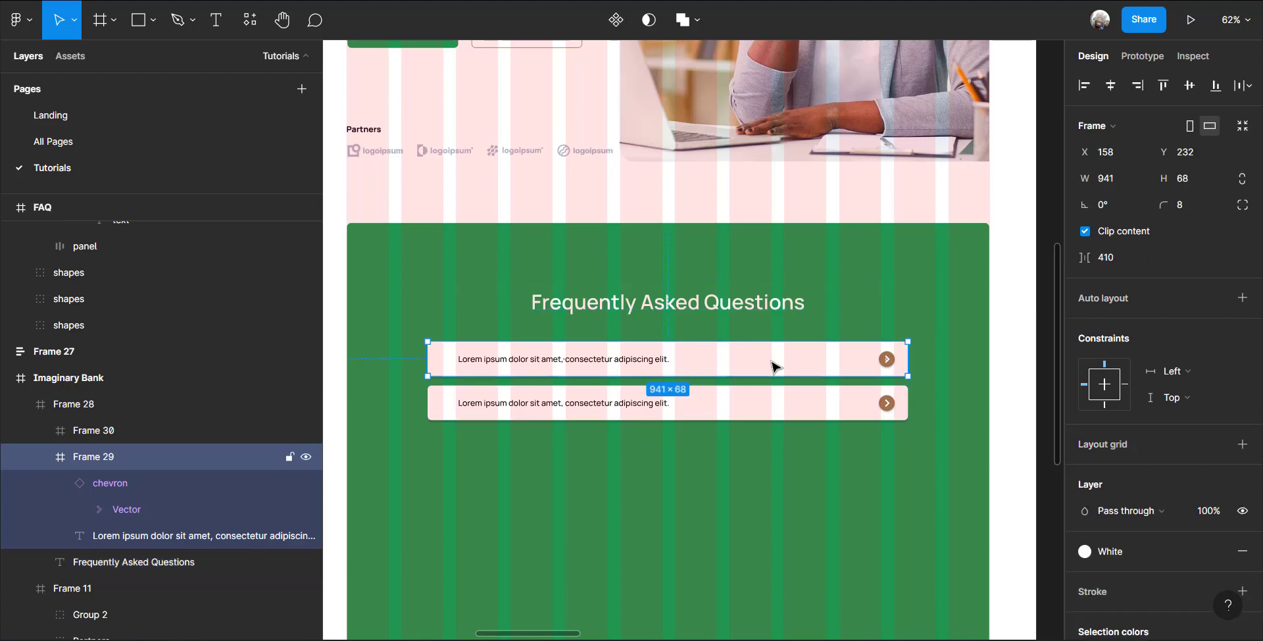
left_click(786, 406, "shift")
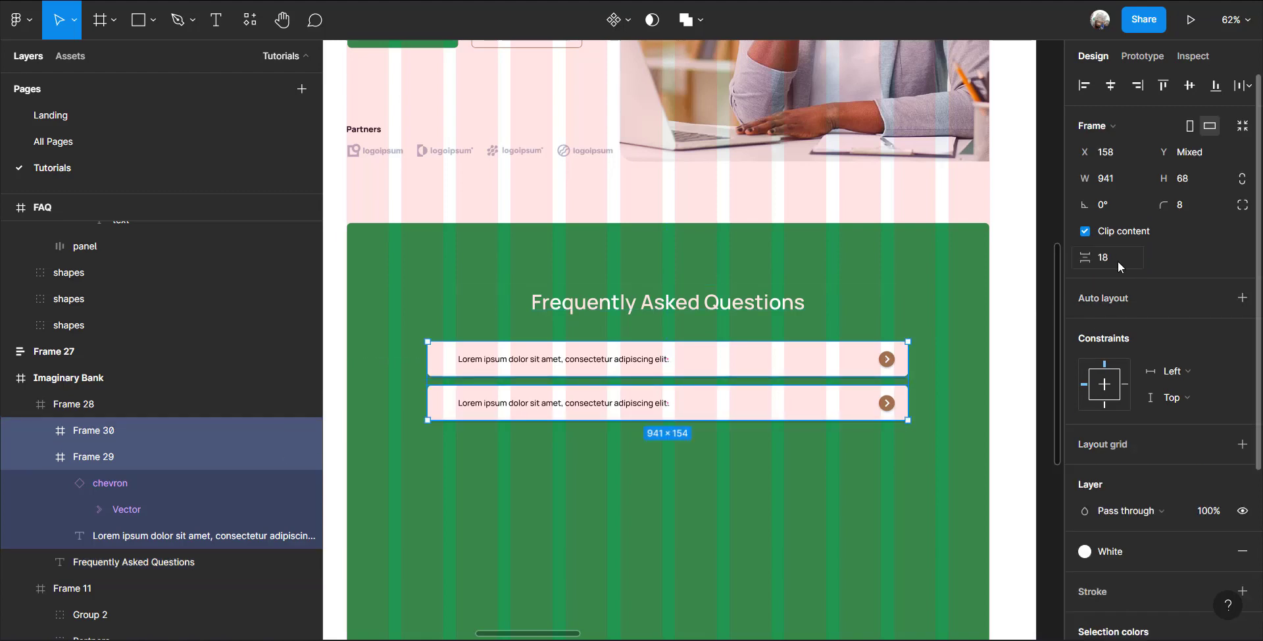
type("16")
key("Return")
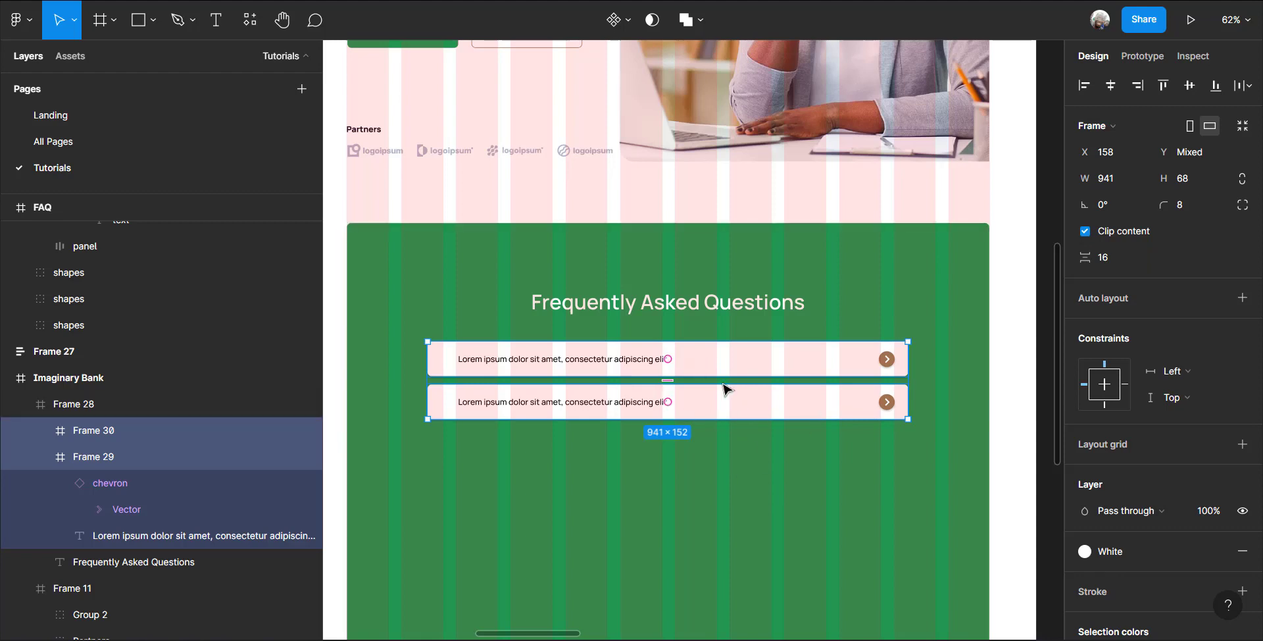
left_click(1243, 299)
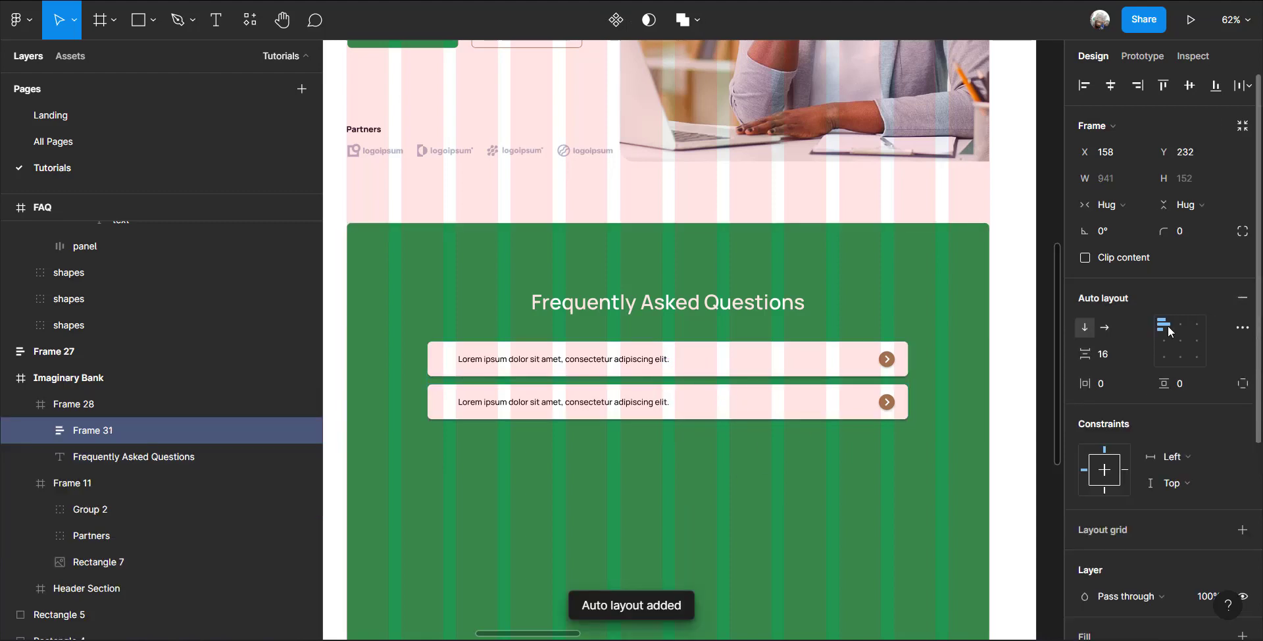
Move the heading layer above the panel stack in the layer order and rename the green section frame FAQ
left_click(120, 459)
left_click_drag(120, 459, 183, 414)
left_click(446, 285)
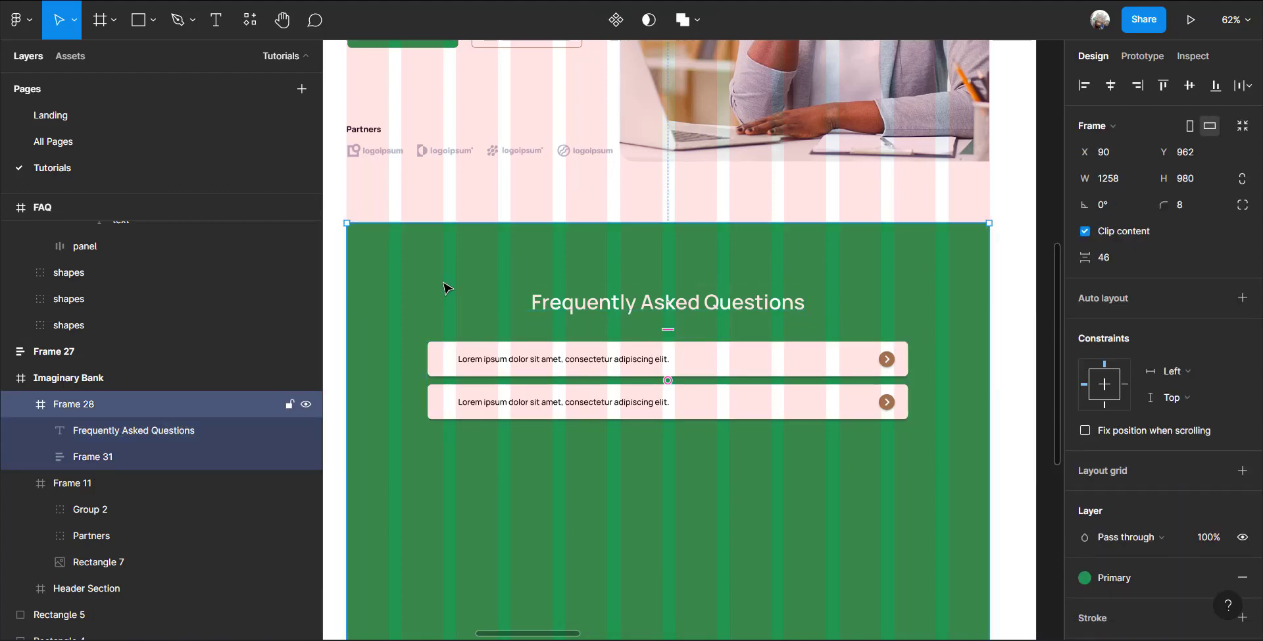
double_click(92, 405)
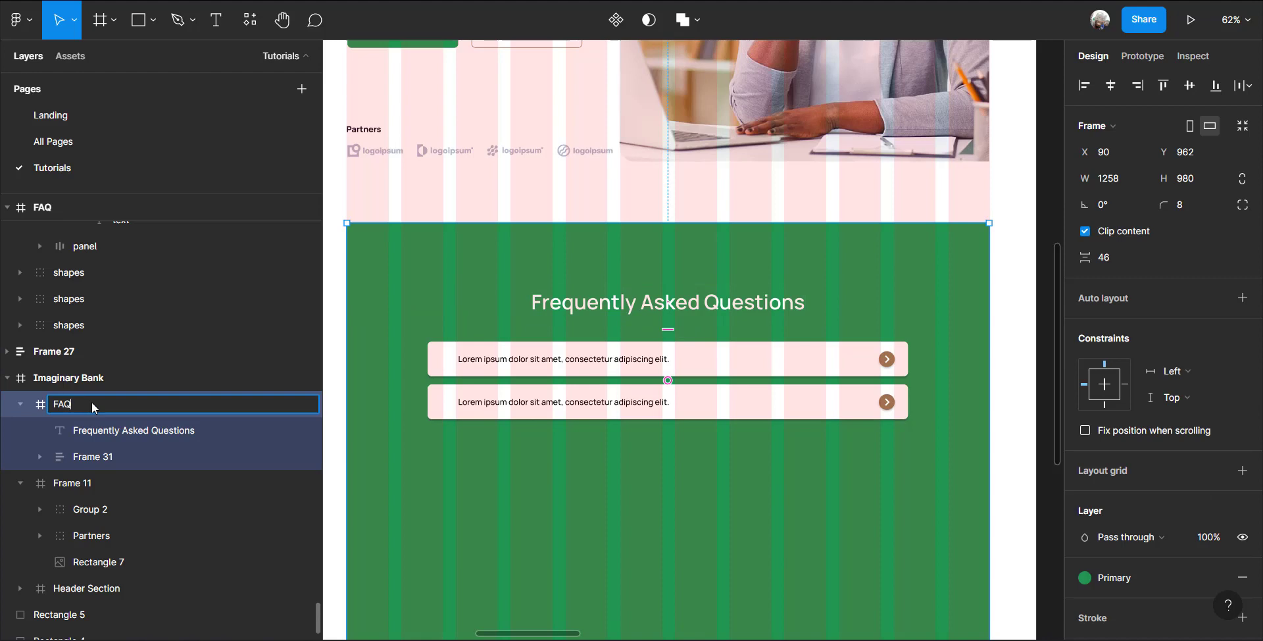
key("Return")
left_click(237, 386)
left_click(239, 396)
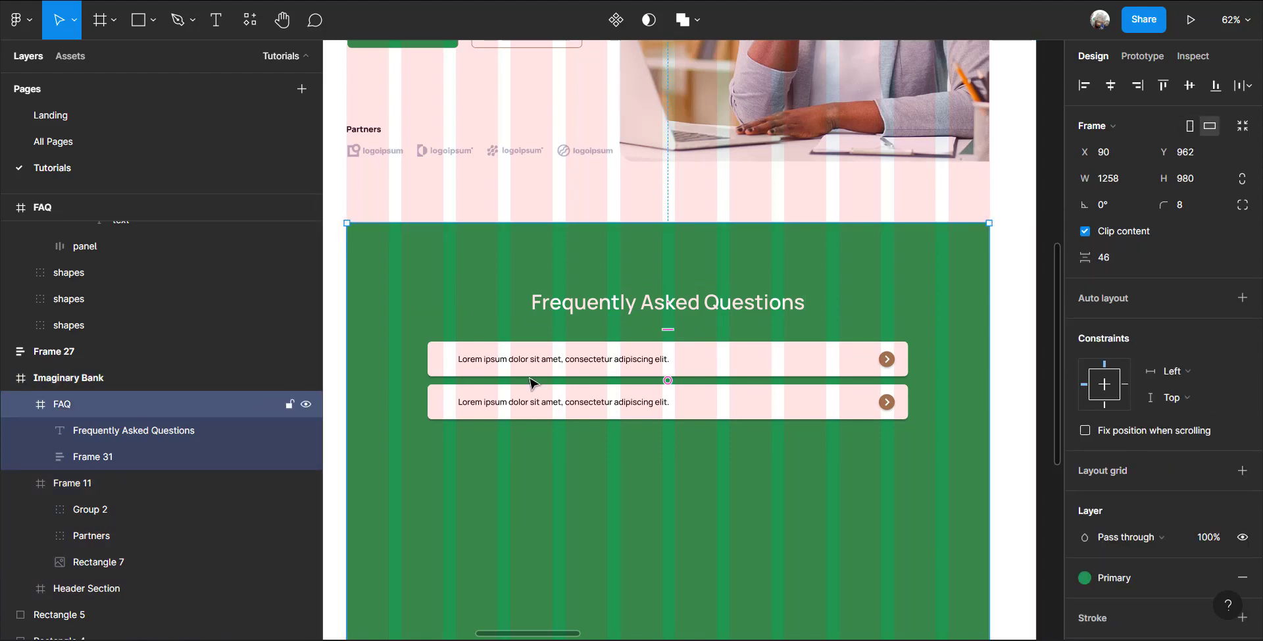
Rename the auto layout frame that holds the two question panels to Questions
left_click(705, 402)
scroll(717, 388, "down", 2)
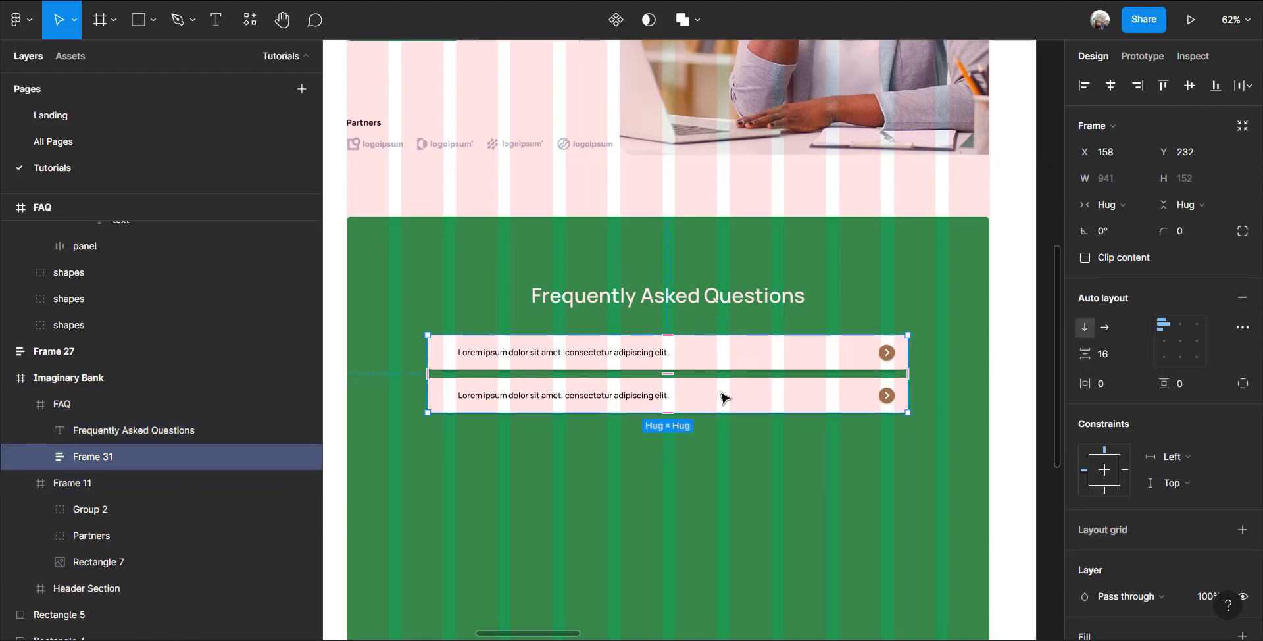
double_click(90, 458)
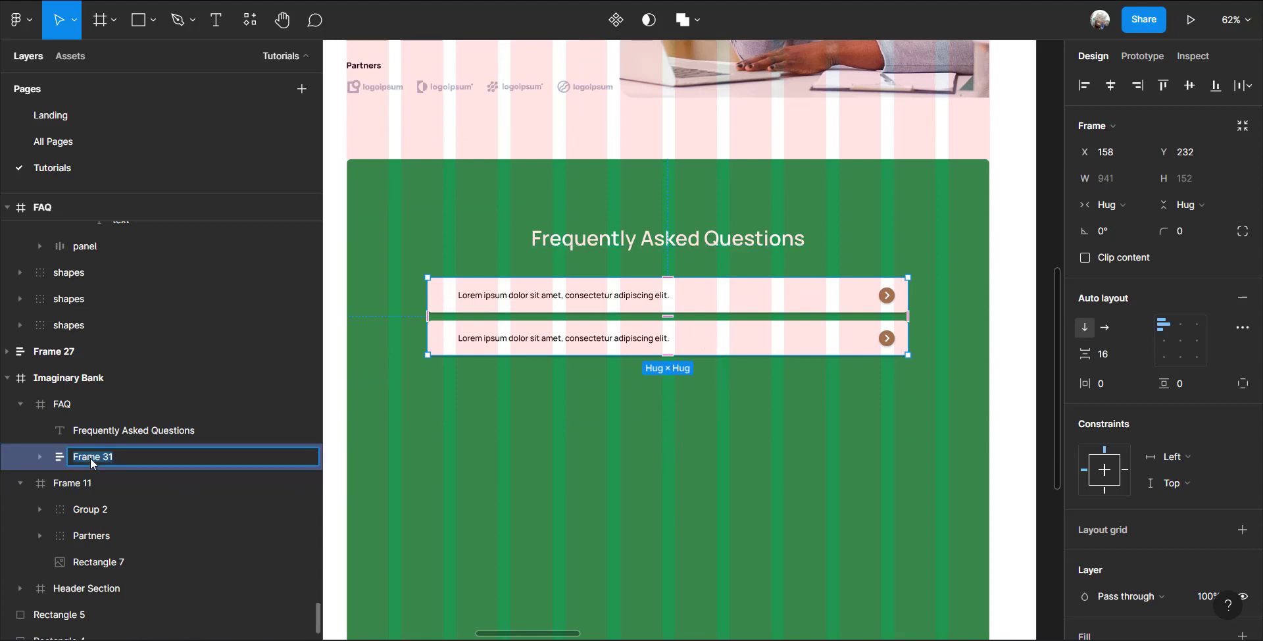
key("Return")
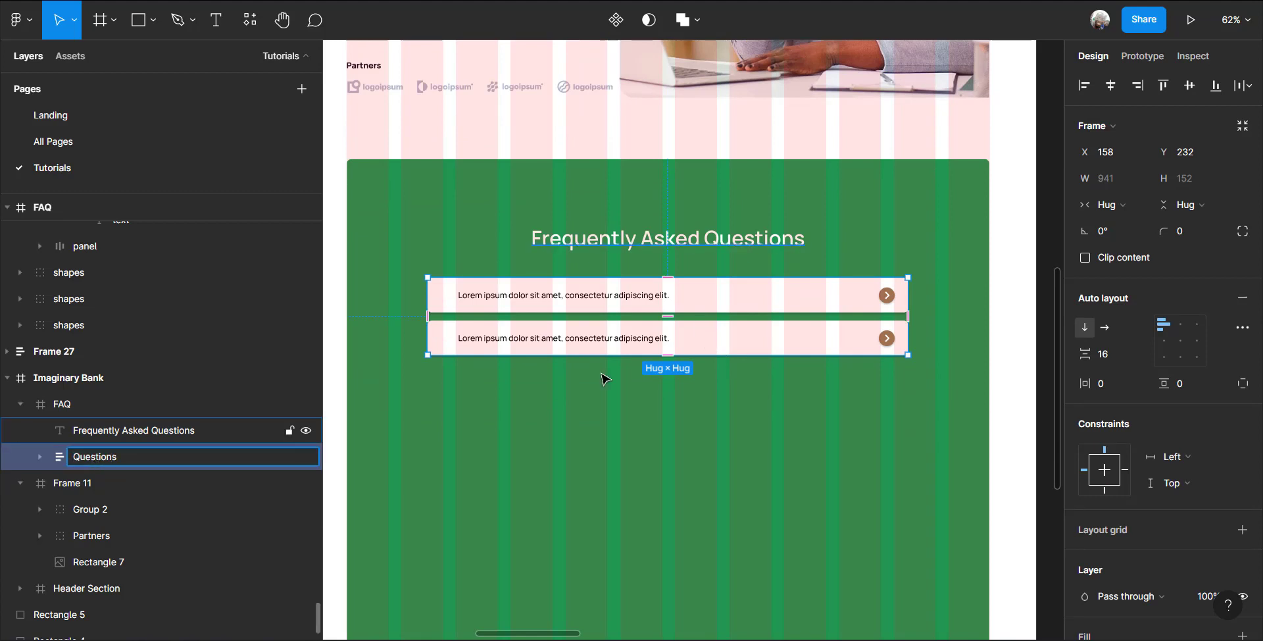
Duplicate the second question panel four times inside the Questions stack to make six panels
double_click(639, 338)
key("ctrl+d")
key("ctrl+d")
key("ctrl+d")
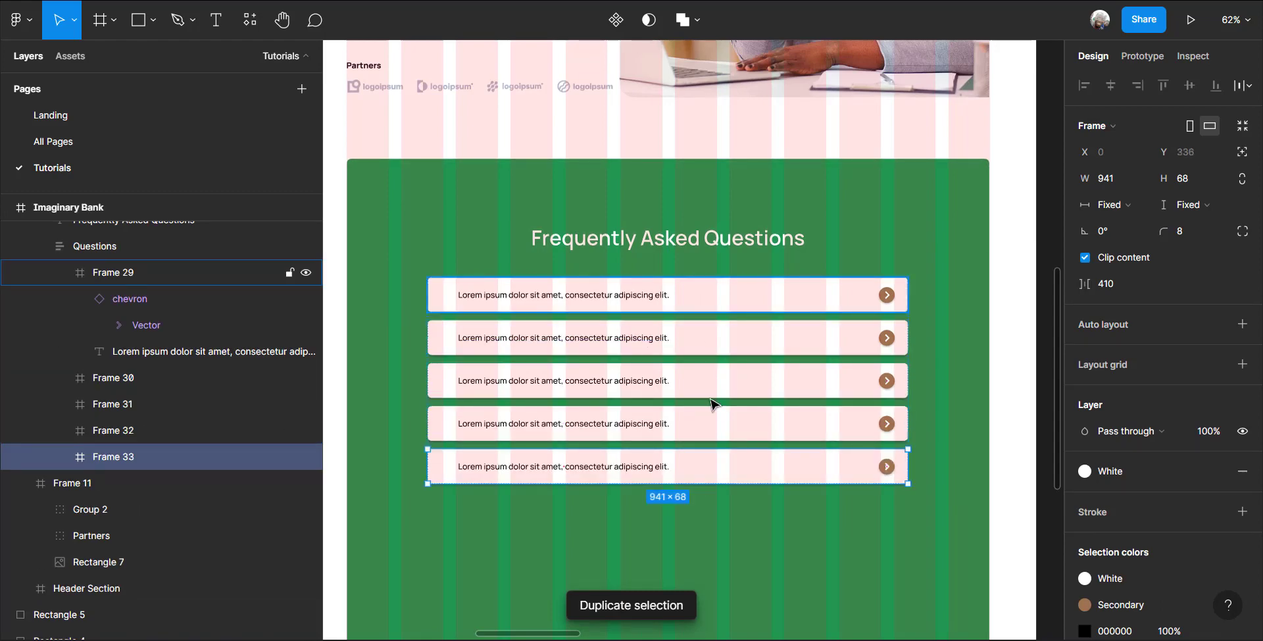
key("ctrl+d")
Preview the whole FAQ section in the prototype view, checking the panel stack, and return to the design file
scroll(697, 468, "down", 1)
scroll(653, 471, "down", 5)
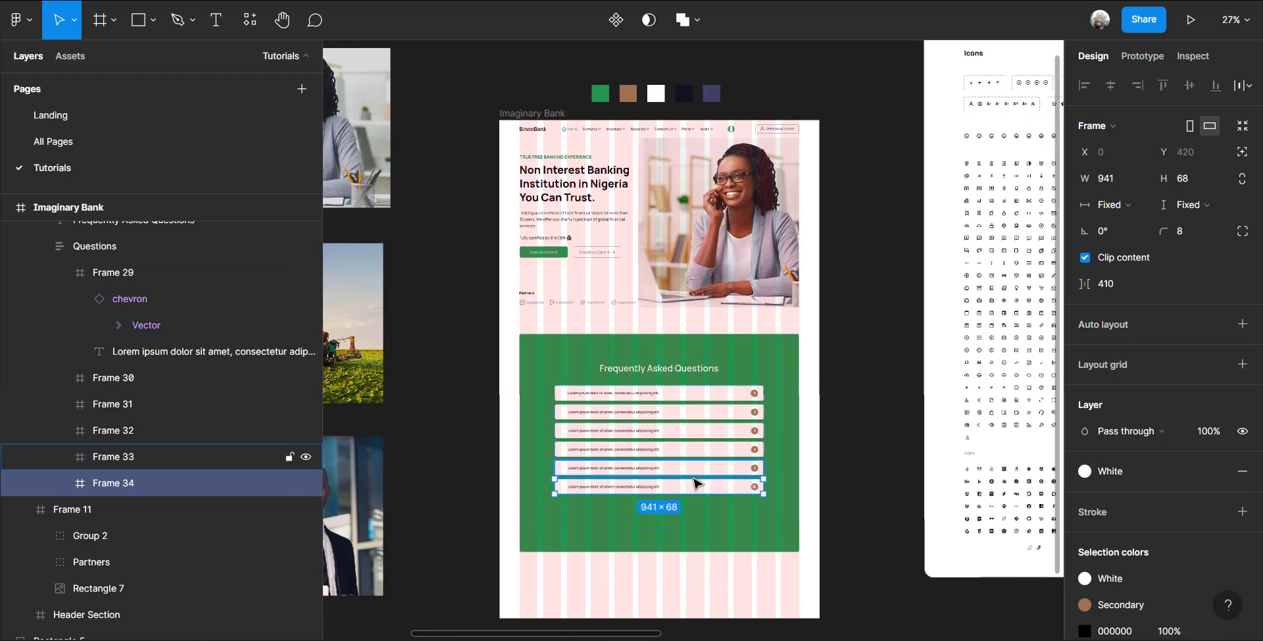
key("ctrl+alt+Return")
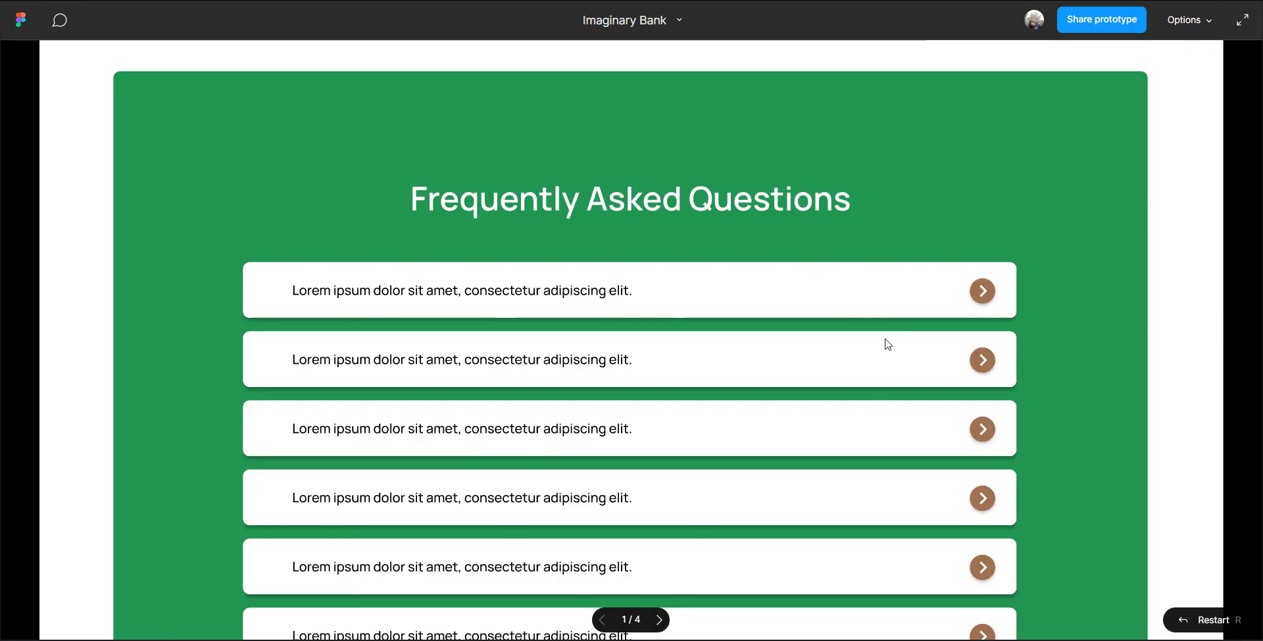
scroll(886, 338, "down", 6)
scroll(885, 338, "up", 10)
scroll(887, 342, "down", 10)
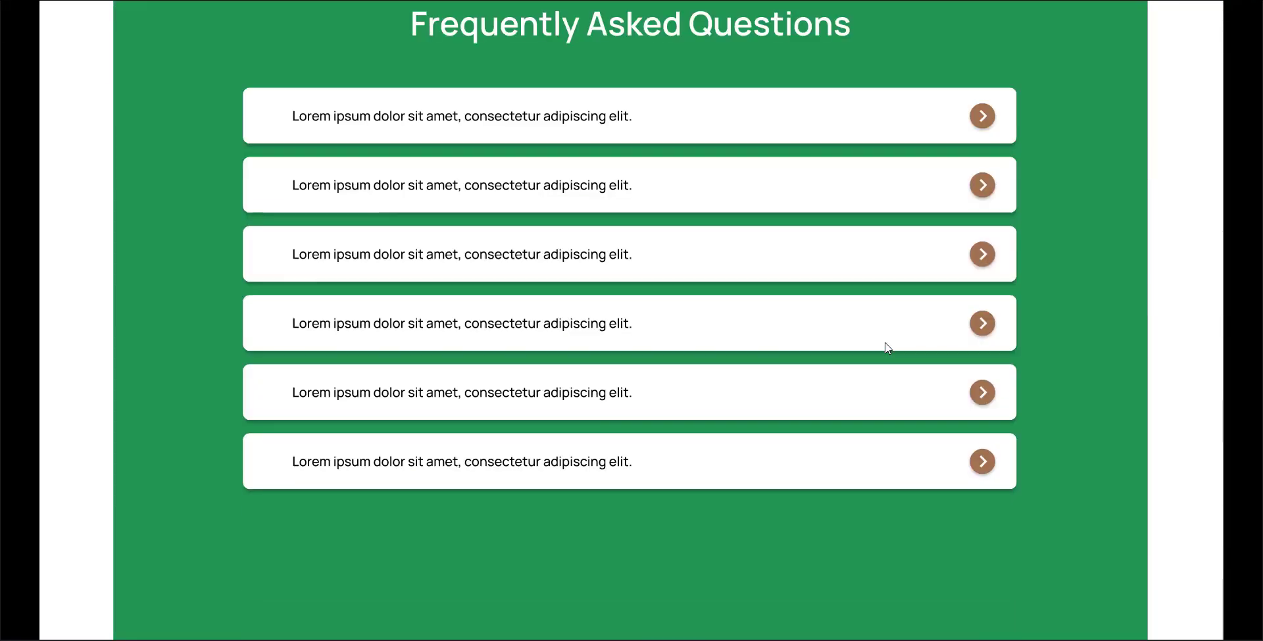
scroll(886, 343, "up", 3)
scroll(887, 345, "down", 3)
scroll(885, 342, "down", 2)
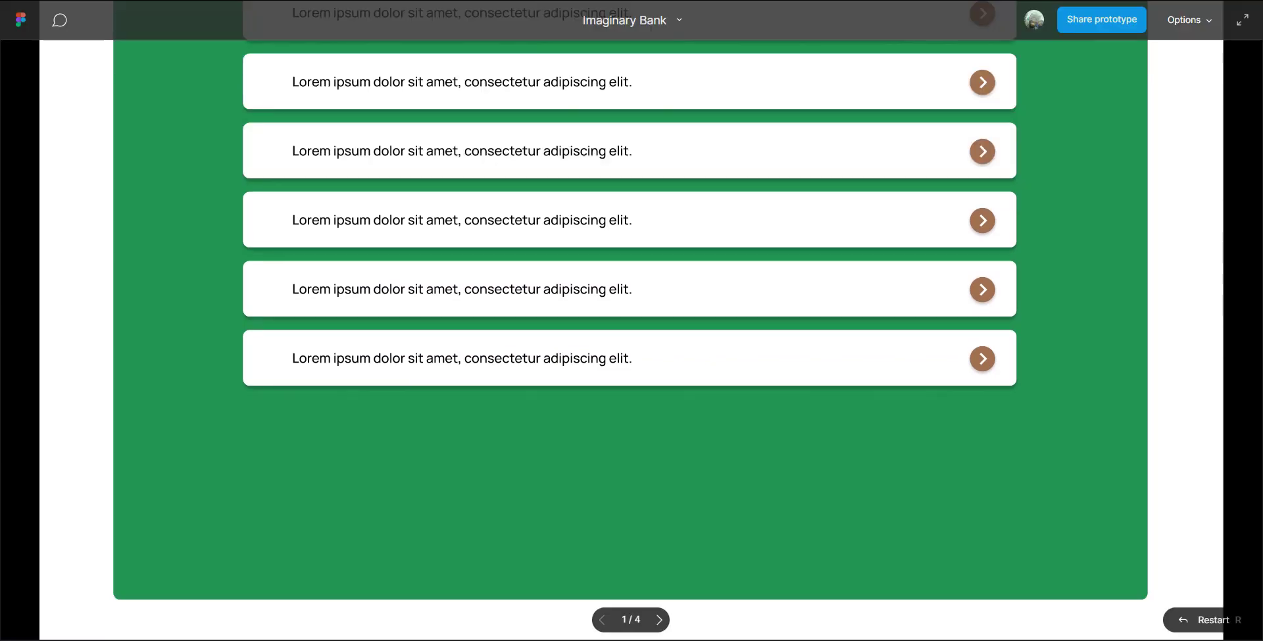
key("ctrl+shift+Tab")
Duplicate the last question panel once more to add a seventh panel to the Questions stack
scroll(679, 484, "down", 1)
scroll(647, 468, "up", 3)
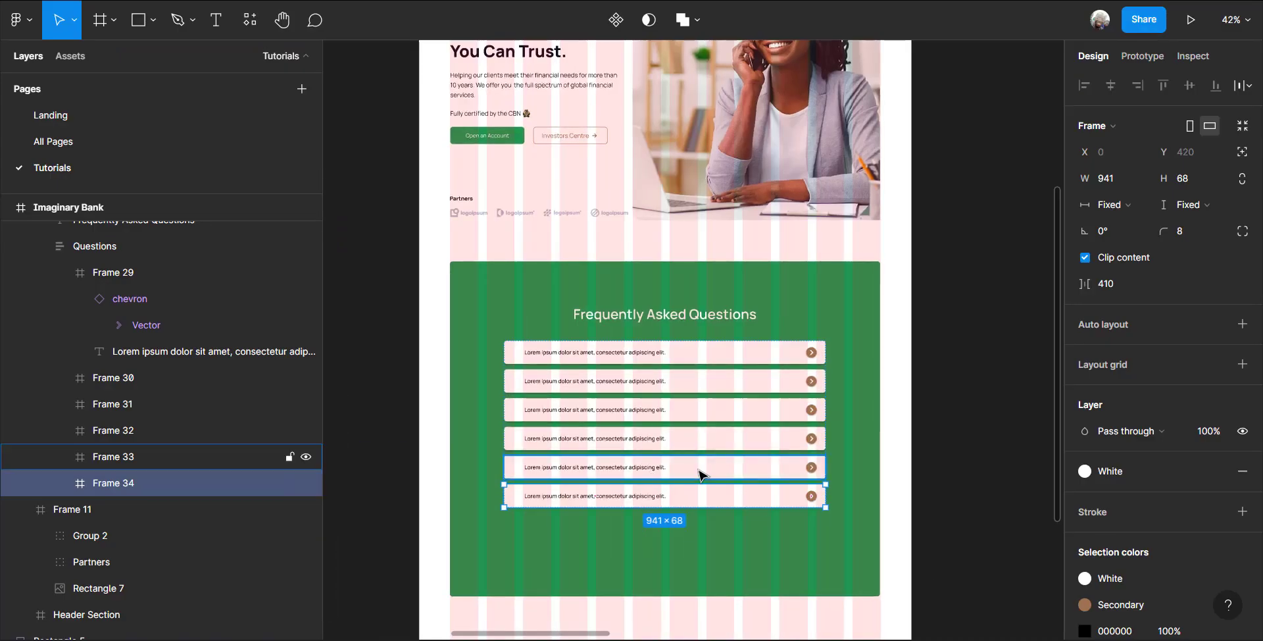
key("ctrl+d")
scroll(699, 475, "down", 5)
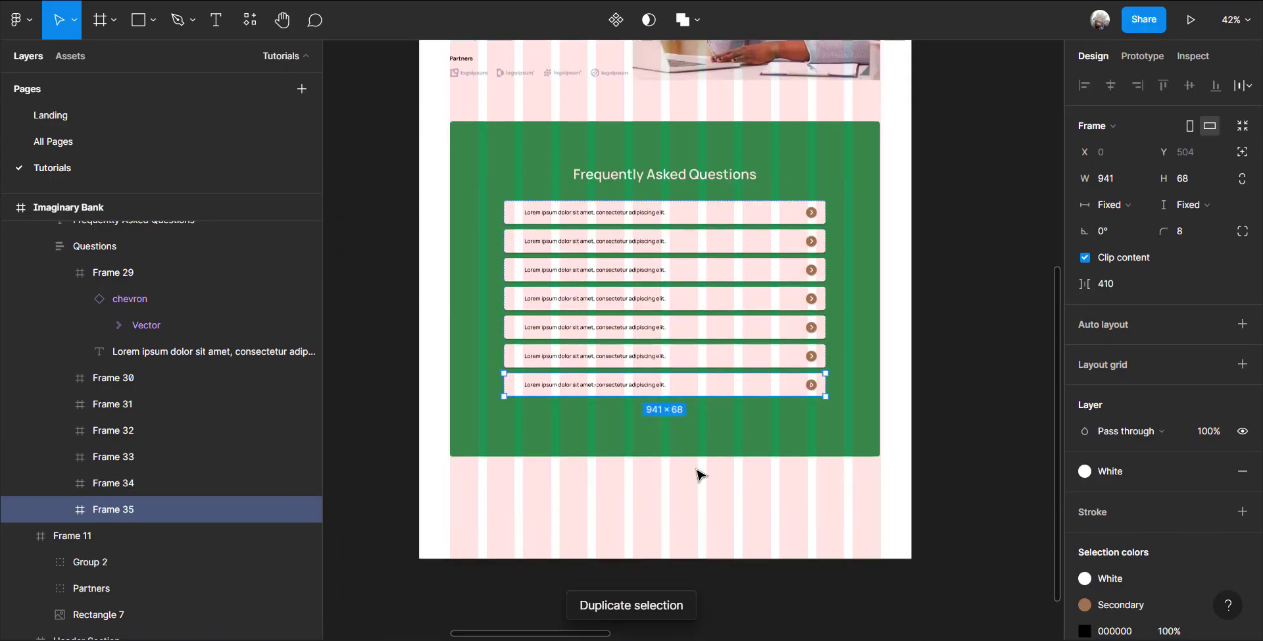
Move the second-to-last question panel out of the Questions stack onto the empty canvas below the landing page
left_click(710, 516)
key("Delete")
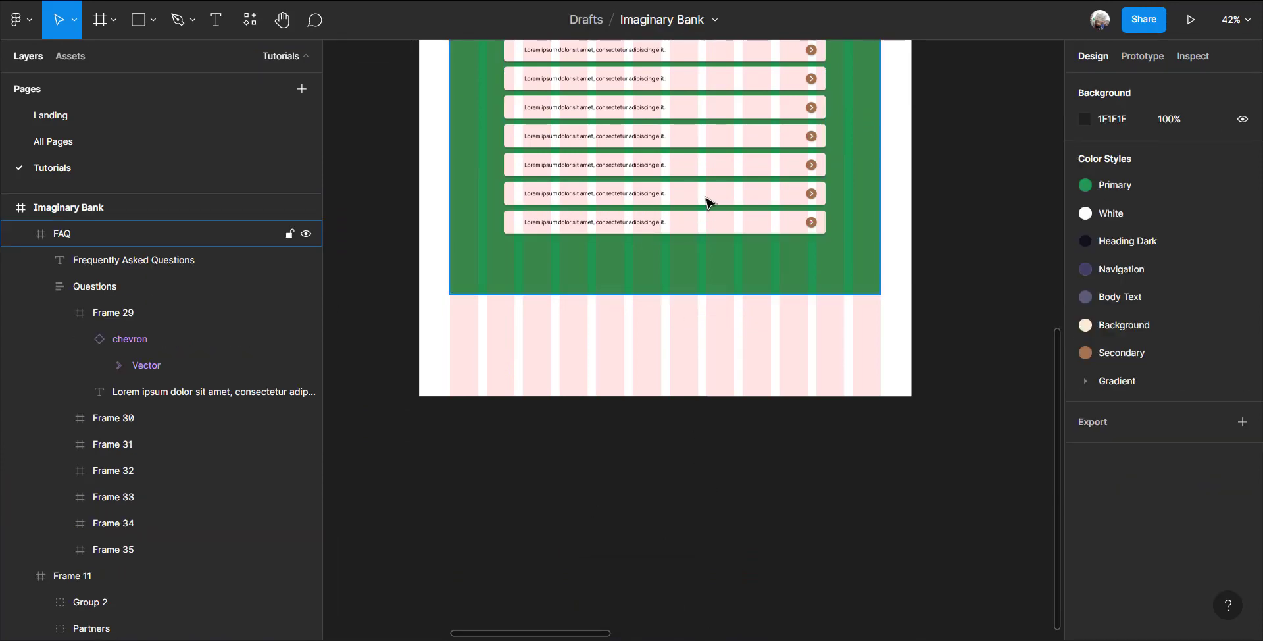
left_click(707, 201)
left_click(707, 201)
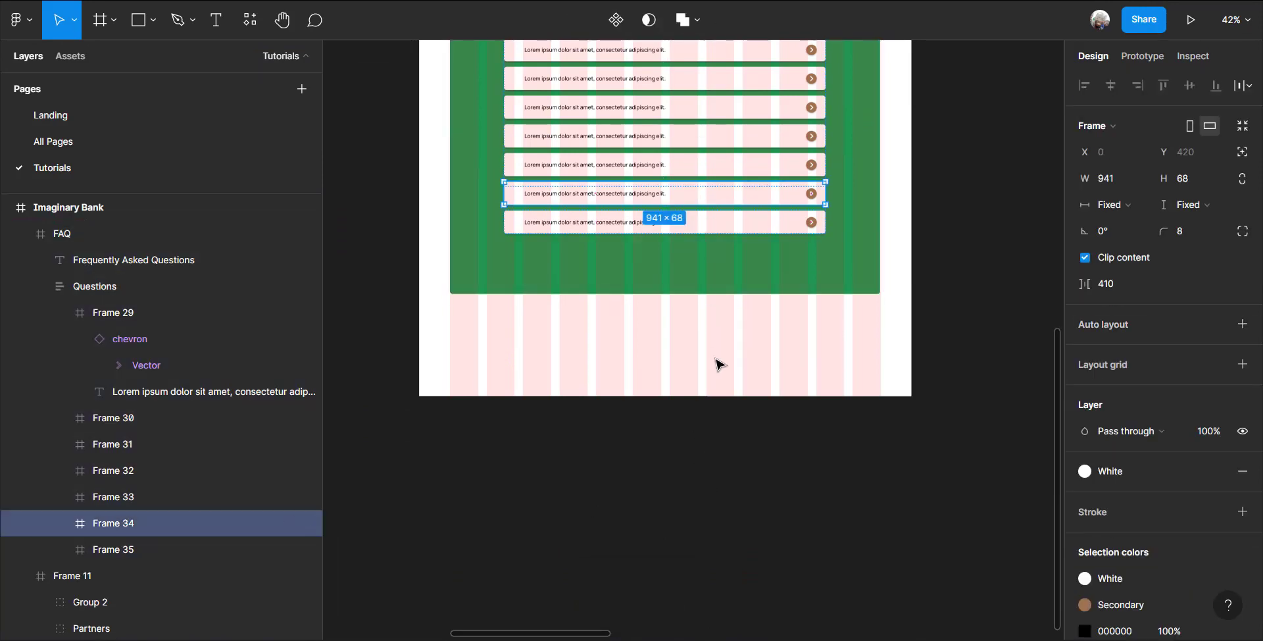
left_click_drag(716, 359, 697, 456)
scroll(621, 475, "up", 5)
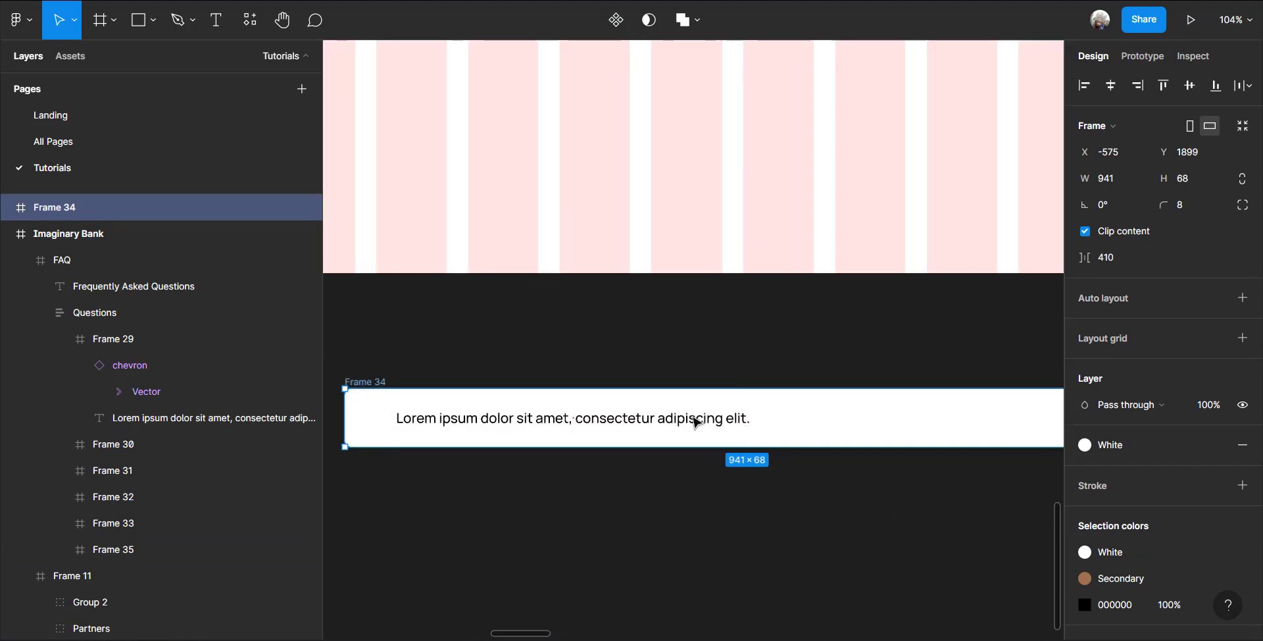
Extend the detached panel downward to a height of about 378, keeping its width of 941
scroll(696, 422, "down", 3)
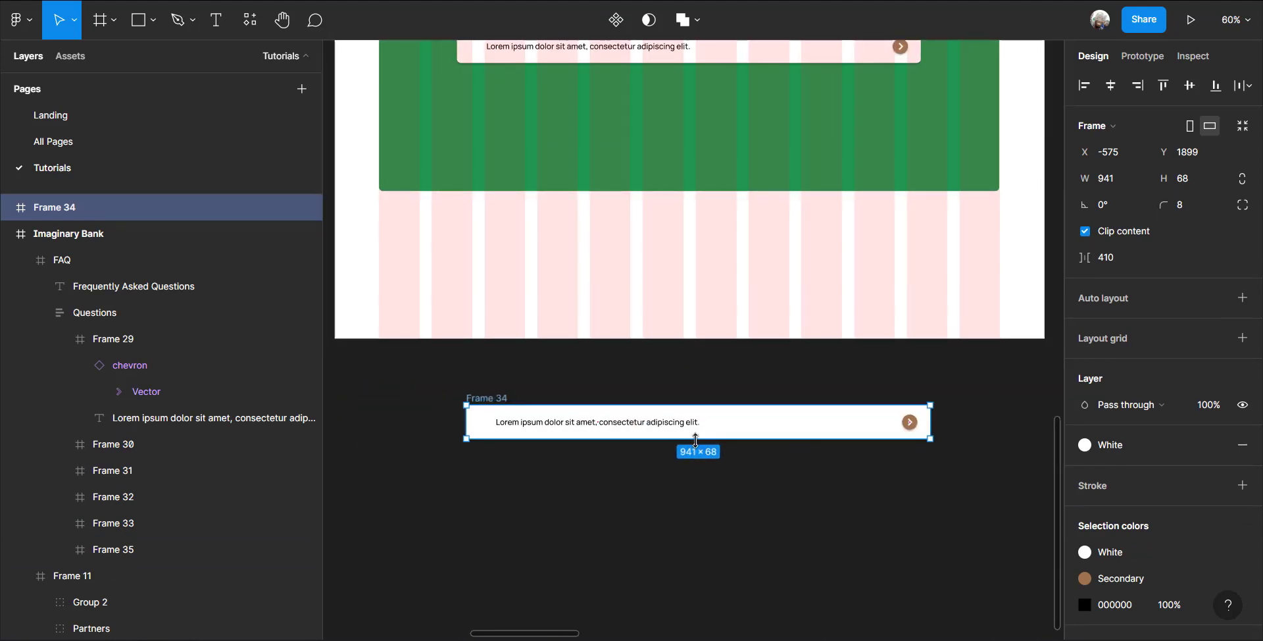
left_click_drag(695, 439, 717, 363)
scroll(650, 275, "up", 1)
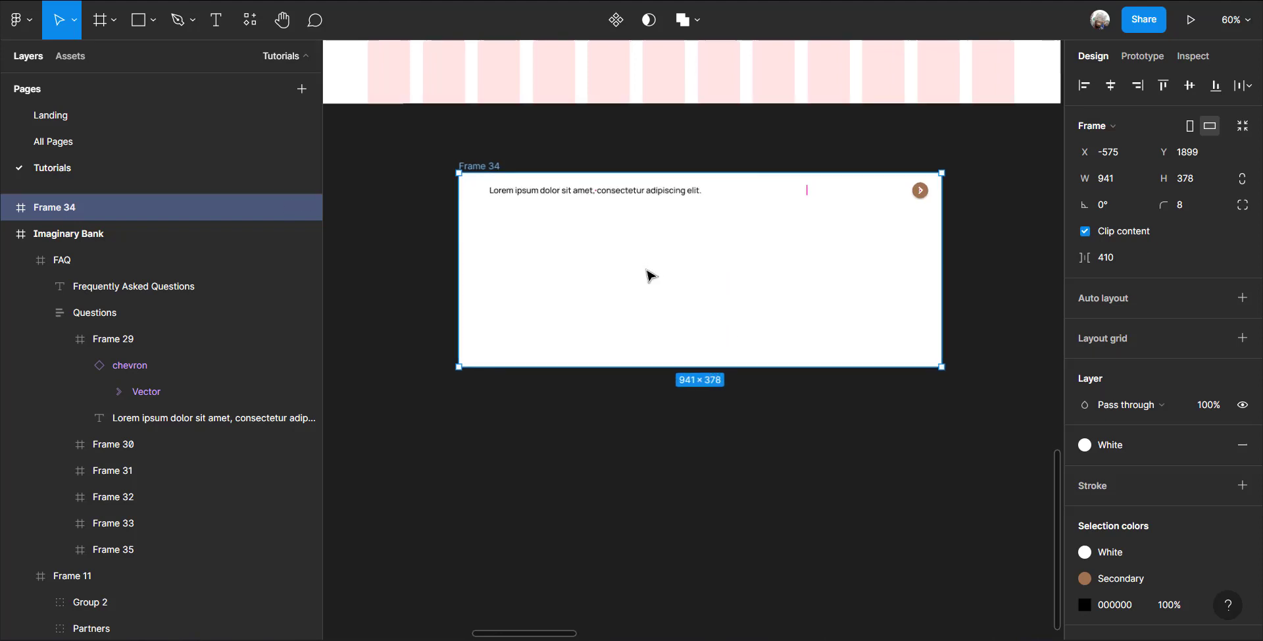
Align the question text and the round chevron of the enlarged panel on their vertical centres
scroll(650, 275, "up", 2)
left_click(570, 164)
left_click(1018, 163, "shift")
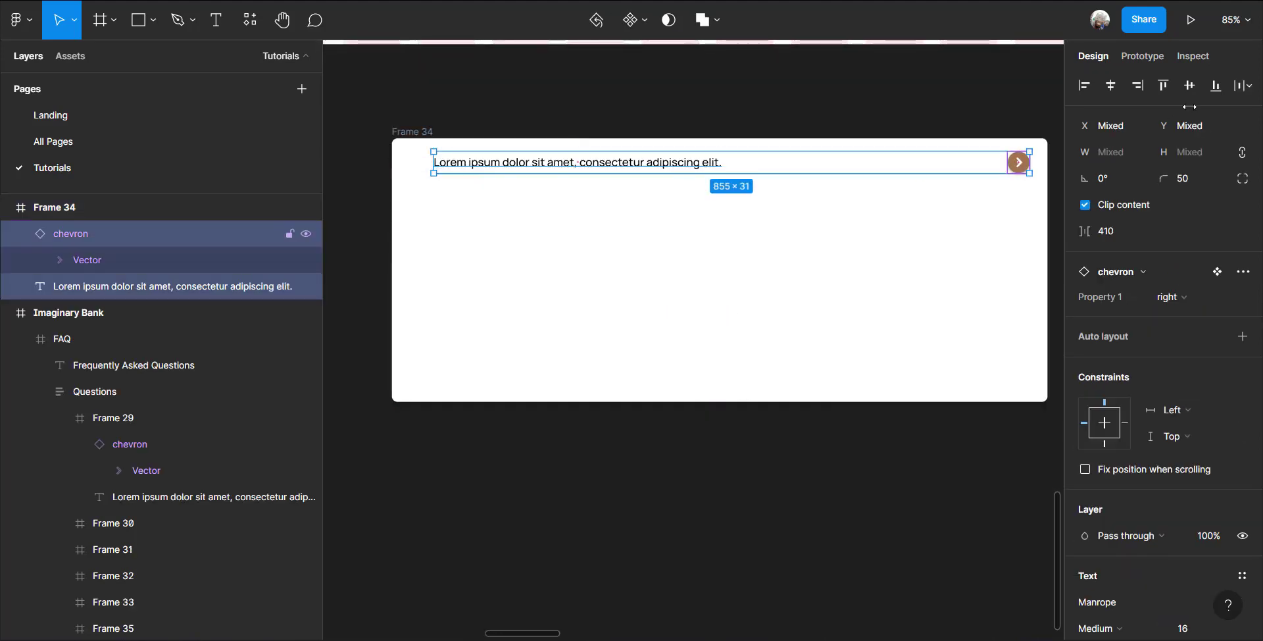
left_click(1189, 86)
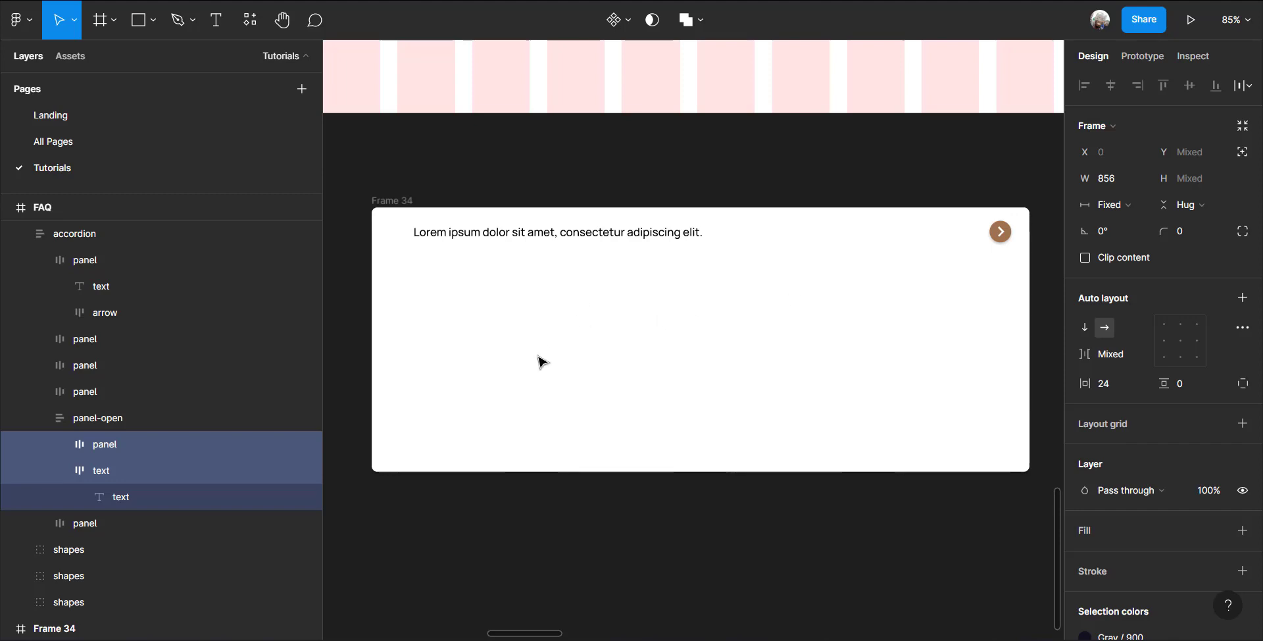
left_click(216, 20)
left_click(415, 266)
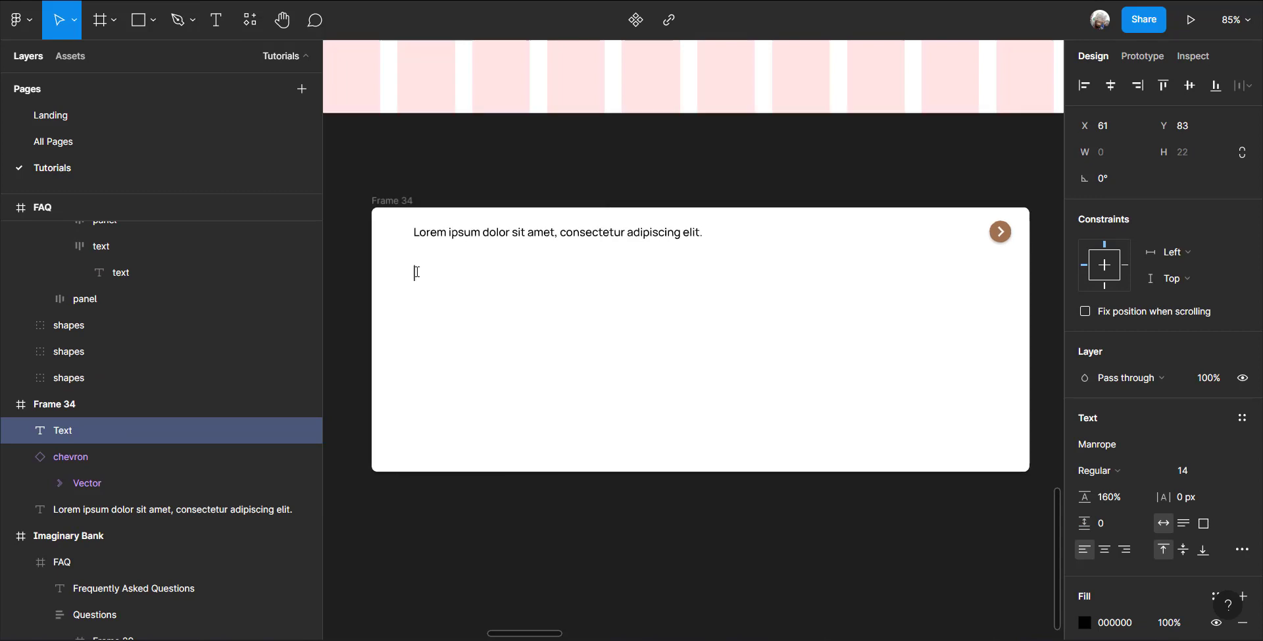
right_click(412, 267)
mouse_move(536, 418)
left_click(634, 430)
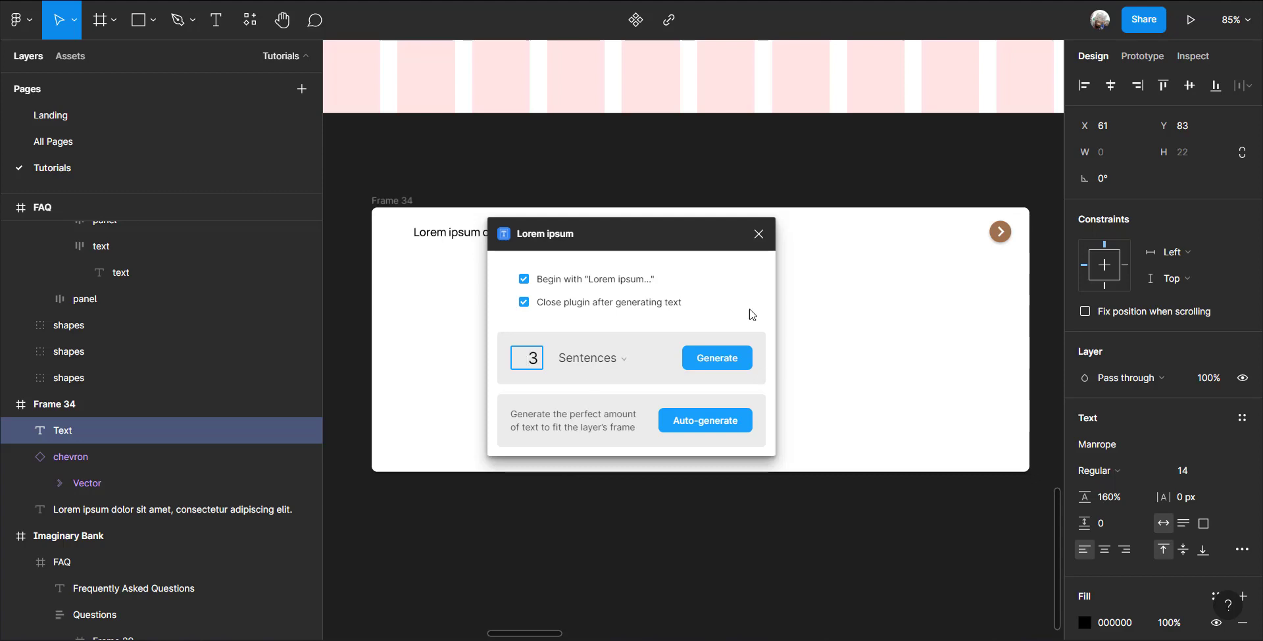
left_click(759, 233)
Draw a text box about 858 × 254 below the question text and fill it with 5 sentences generated by the Lorem ipsum plugin
left_click(213, 23)
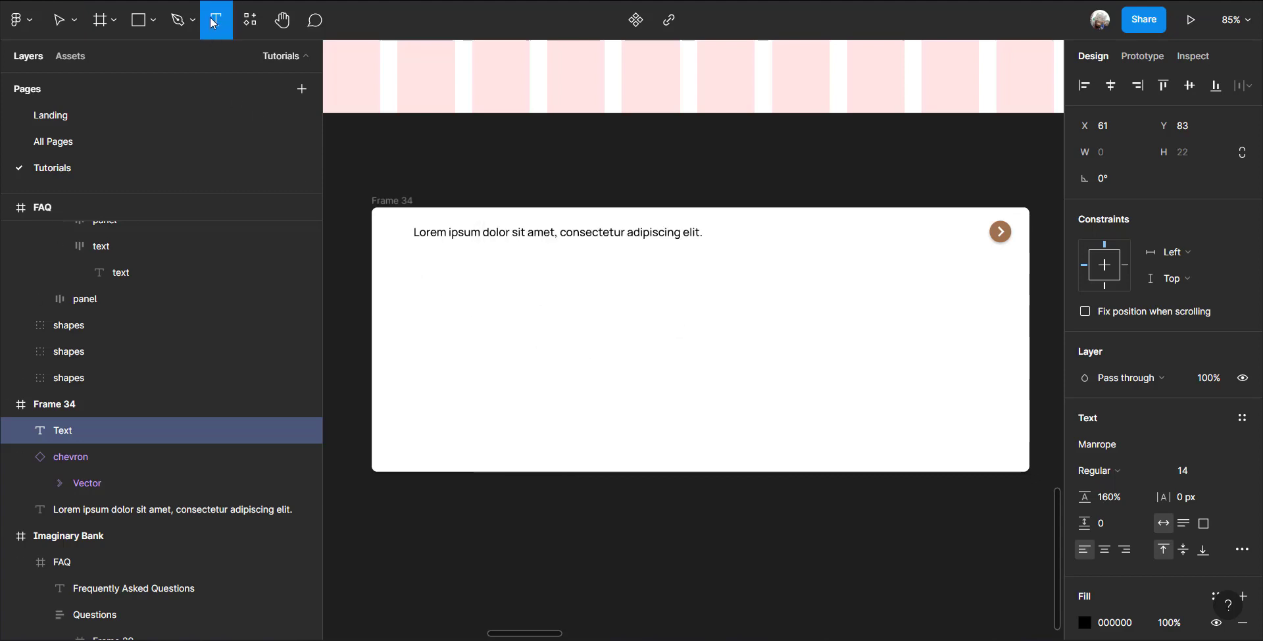
left_click_drag(411, 271, 1011, 448)
right_click(417, 279)
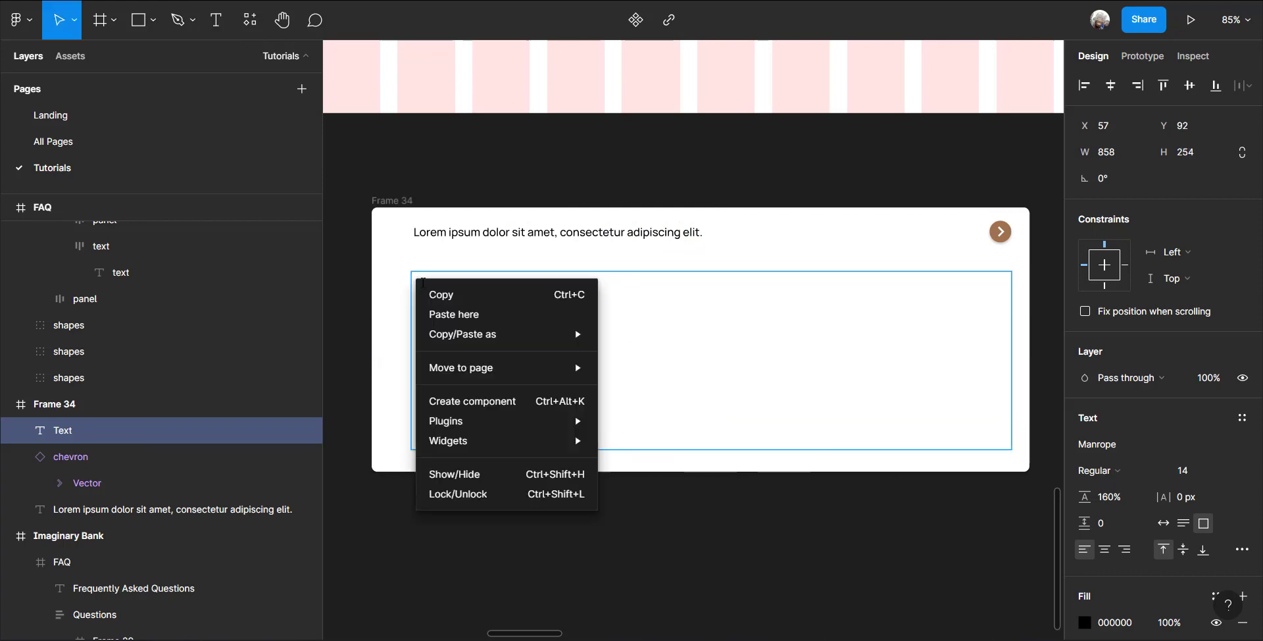
mouse_move(508, 442)
mouse_move(460, 421)
left_click(641, 440)
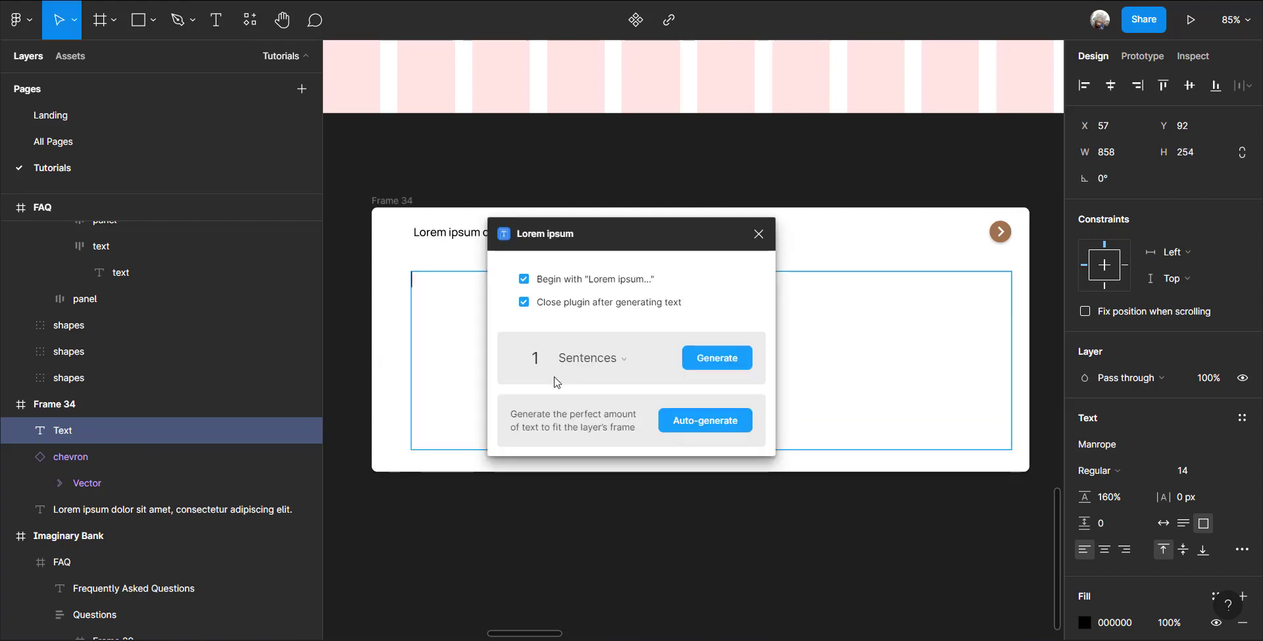
left_click(711, 362)
scroll(684, 354, "up", 1)
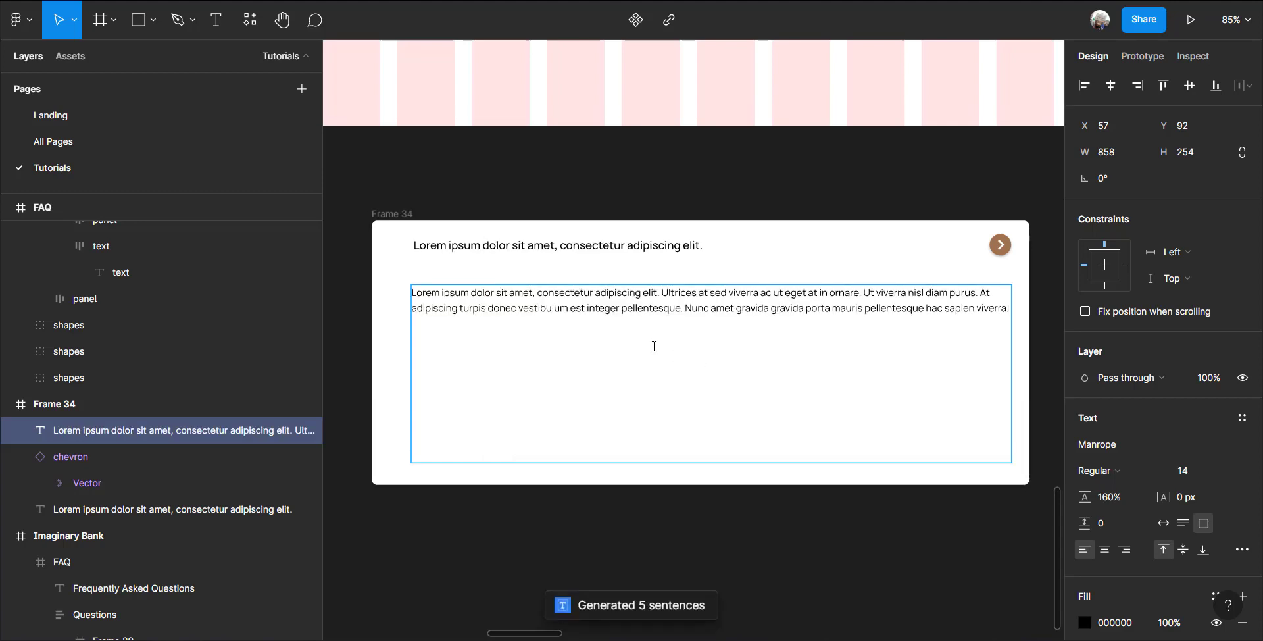
Duplicate the answer paragraph below itself three times, leaving a blank line before the last copy
triple_click(634, 314)
key("ctrl+c")
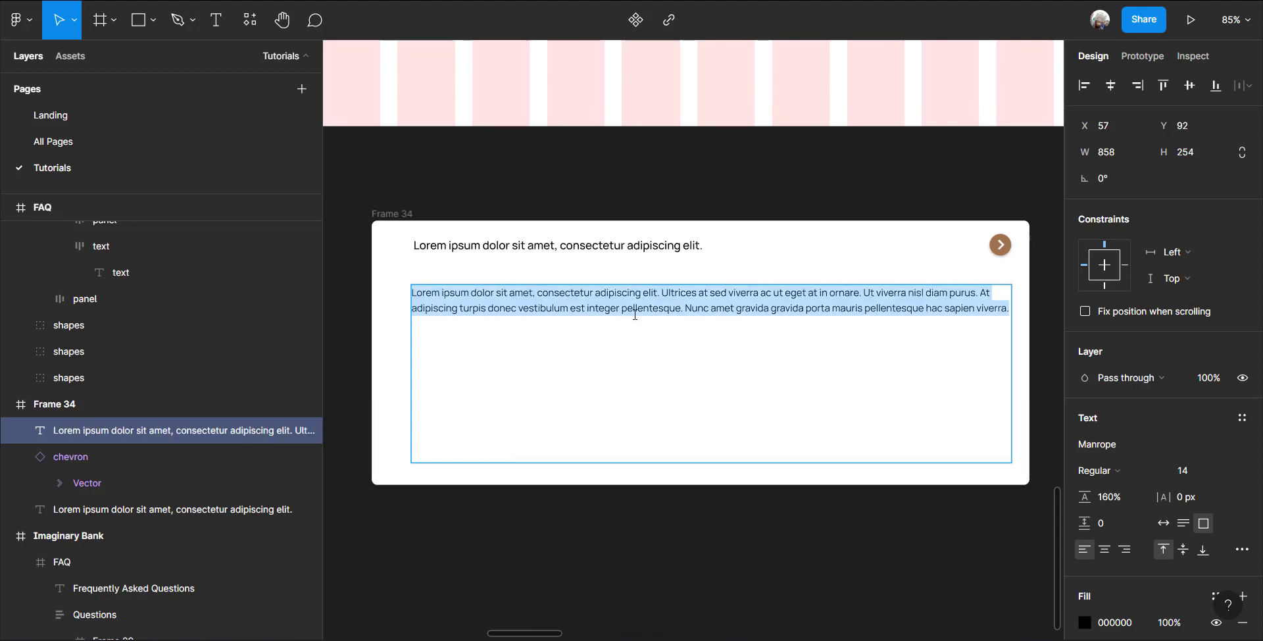
left_click(1008, 309)
key("ctrl+v")
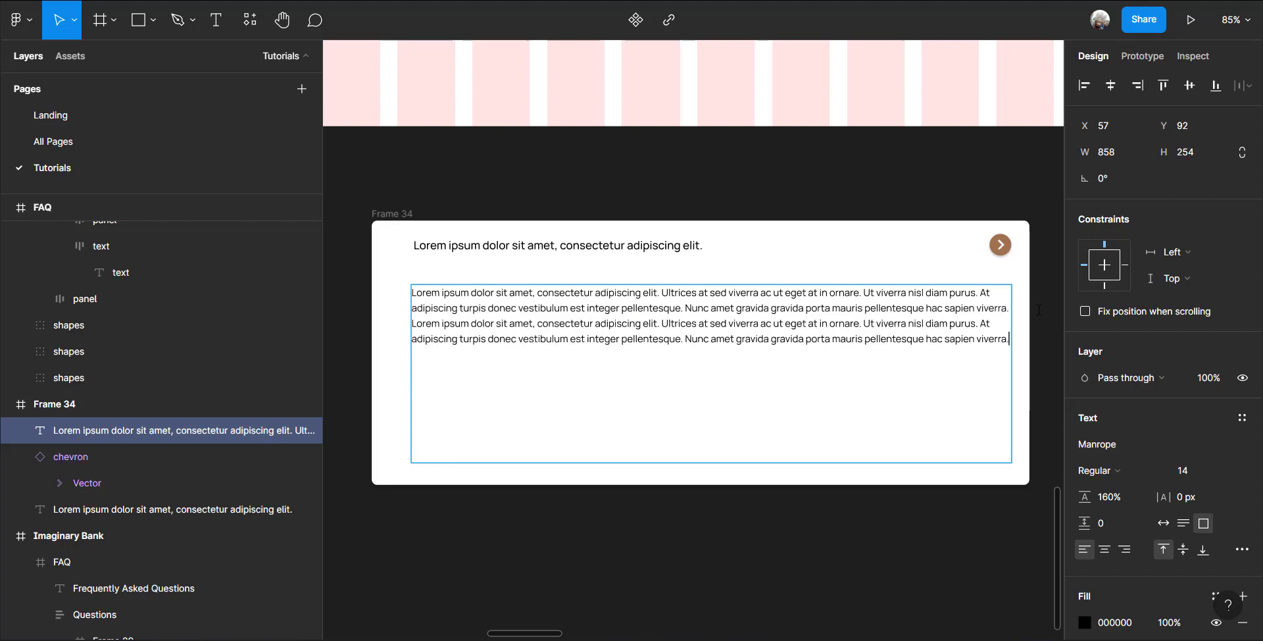
key("ctrl+v")
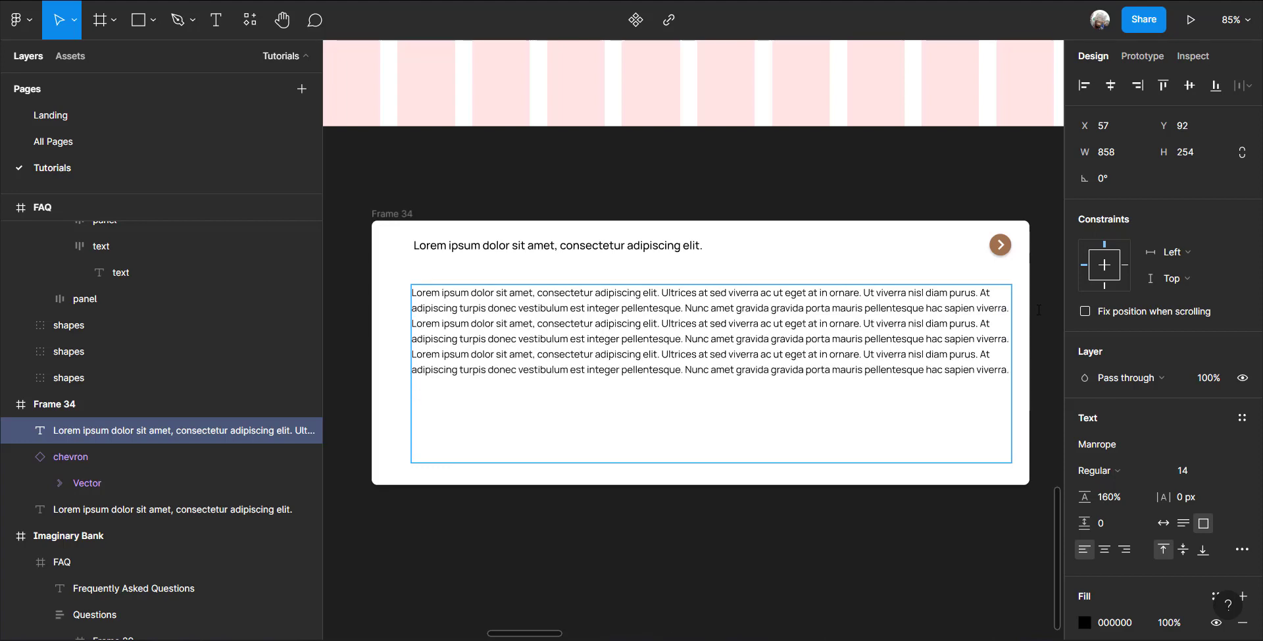
key("ctrl+v")
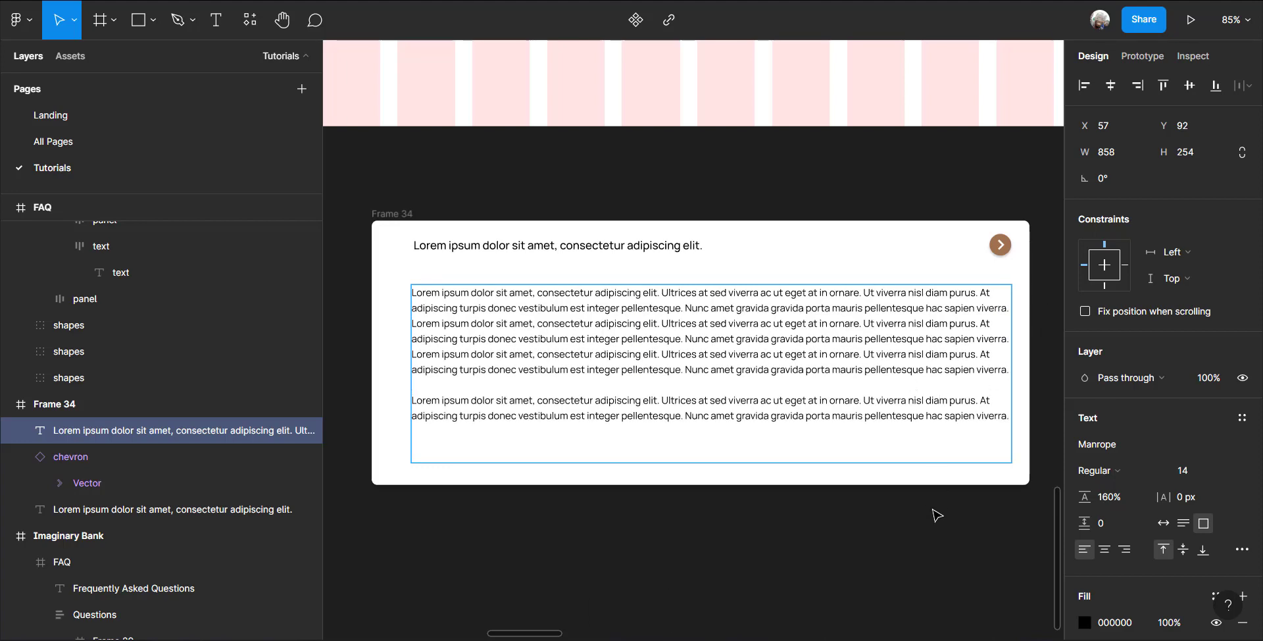
Set the vertical spacing between the question text and the answer text box to 26
key("Escape")
left_click(581, 248, "shift")
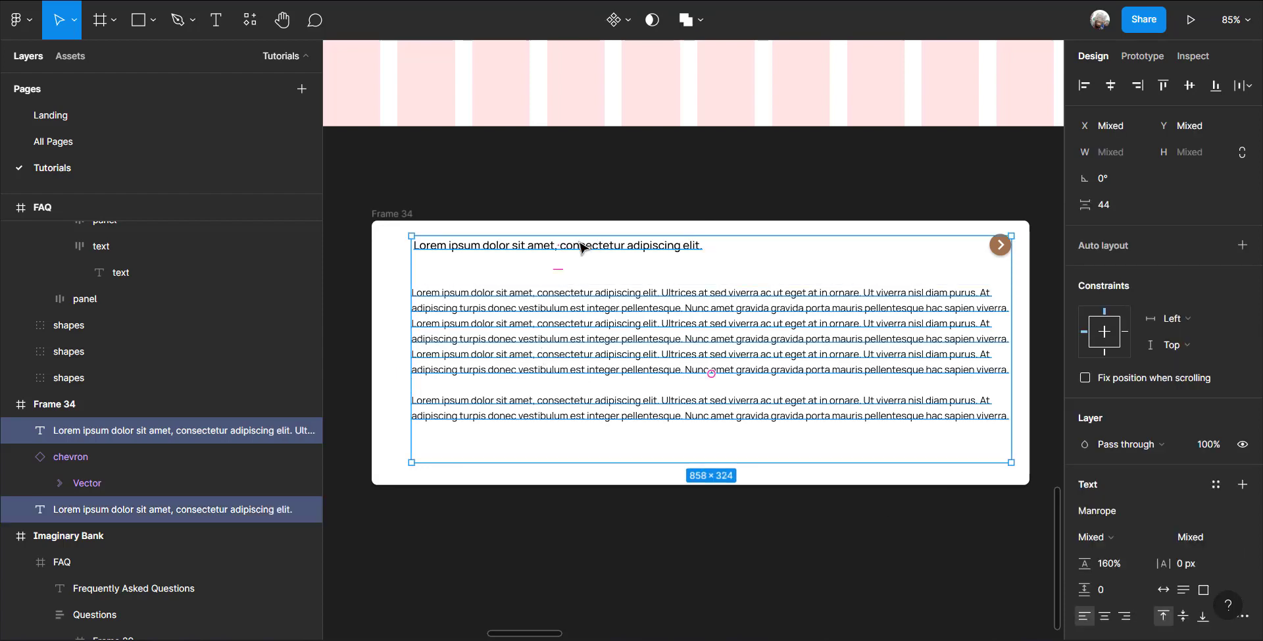
left_click(1118, 209)
type("26")
key("Return")
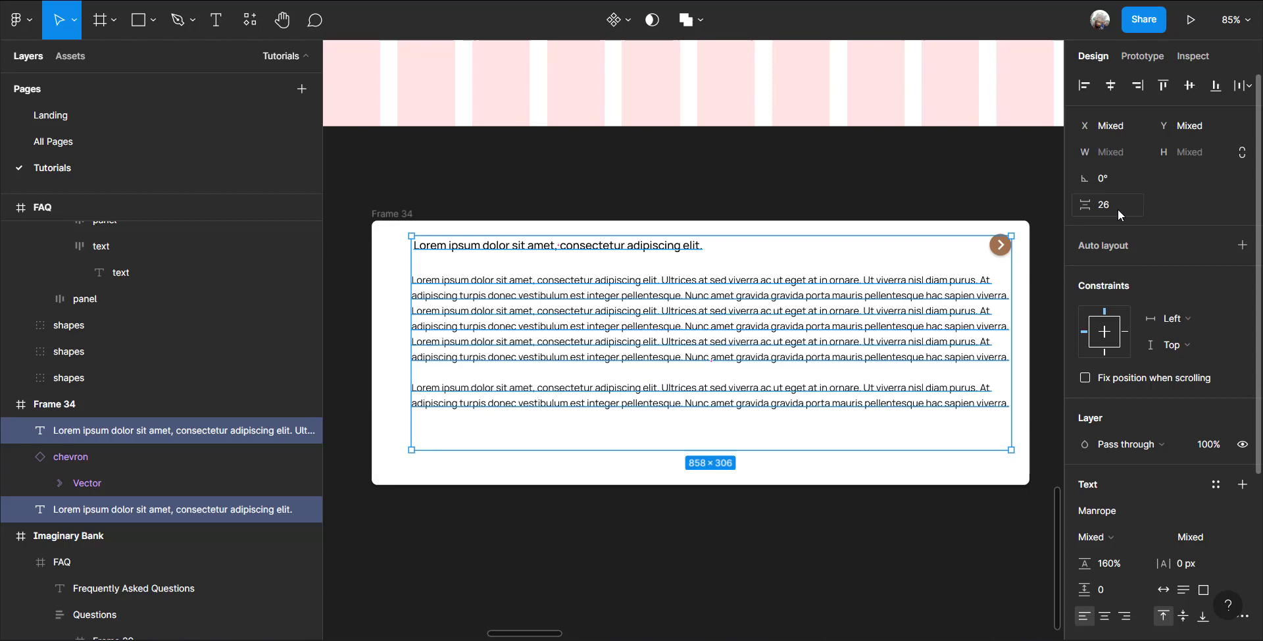
Set the height of the detached question panel frame to 260
left_click(941, 481)
left_click(397, 217)
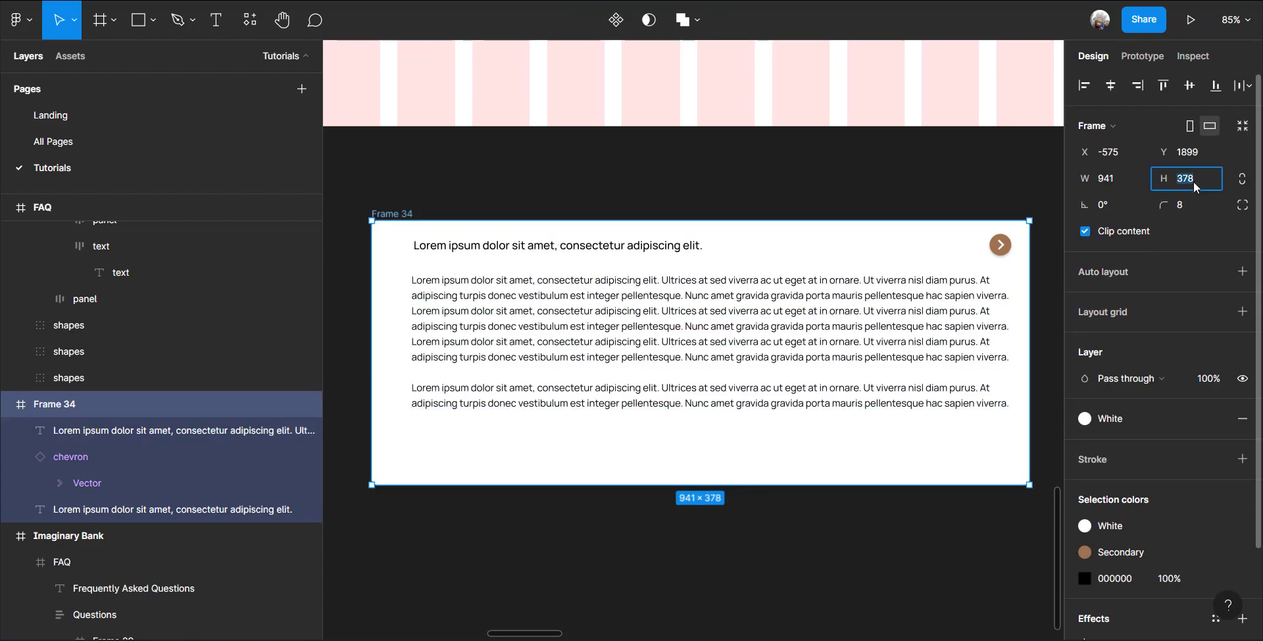
key("Return")
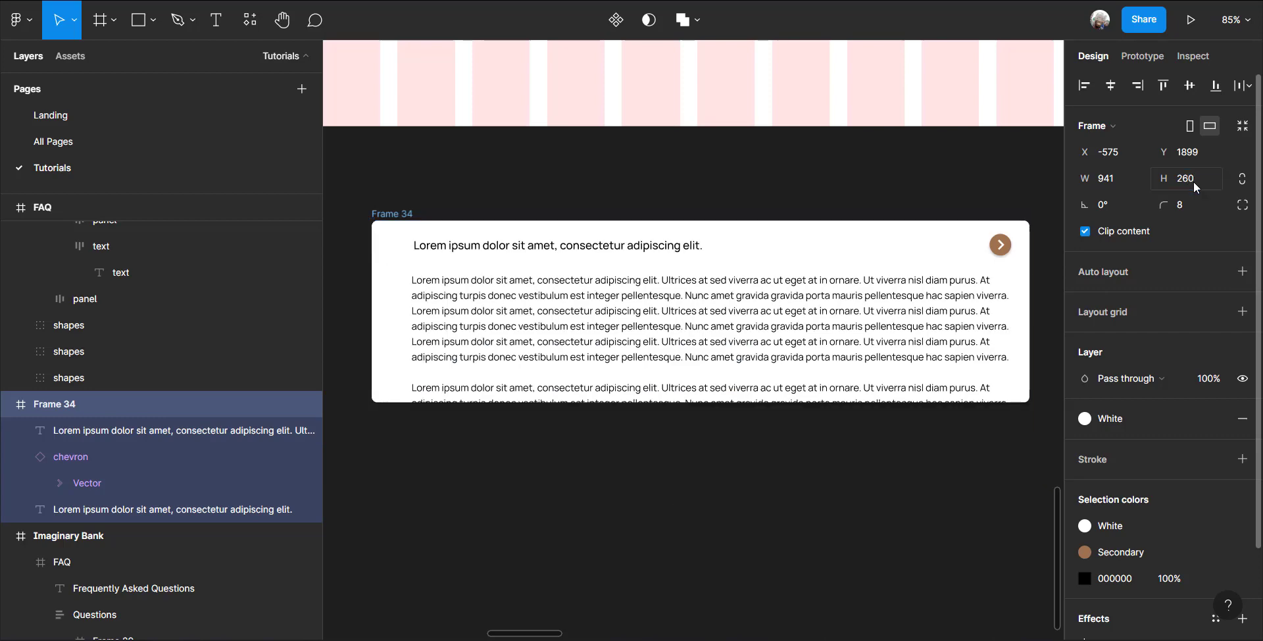
Delete part of the repeated answer text and start a new paragraph, after a blank line, at the last "Ut viverra nisl diam purus."
double_click(741, 330)
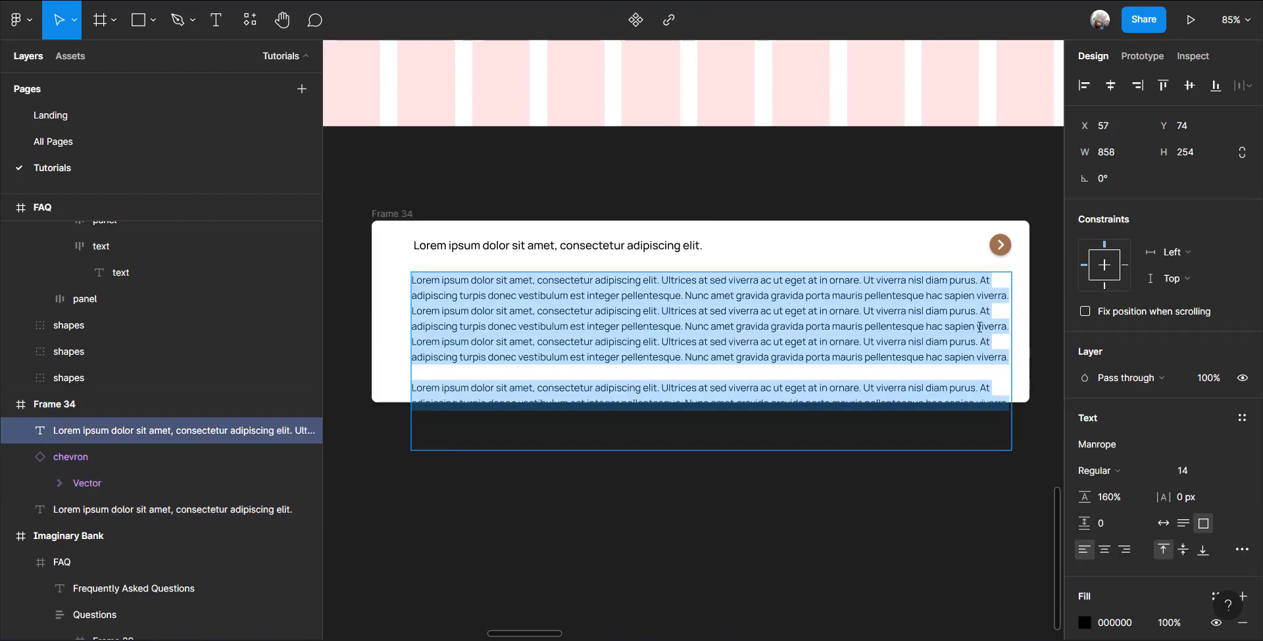
left_click_drag(979, 327, 1005, 362)
key("BackSpace")
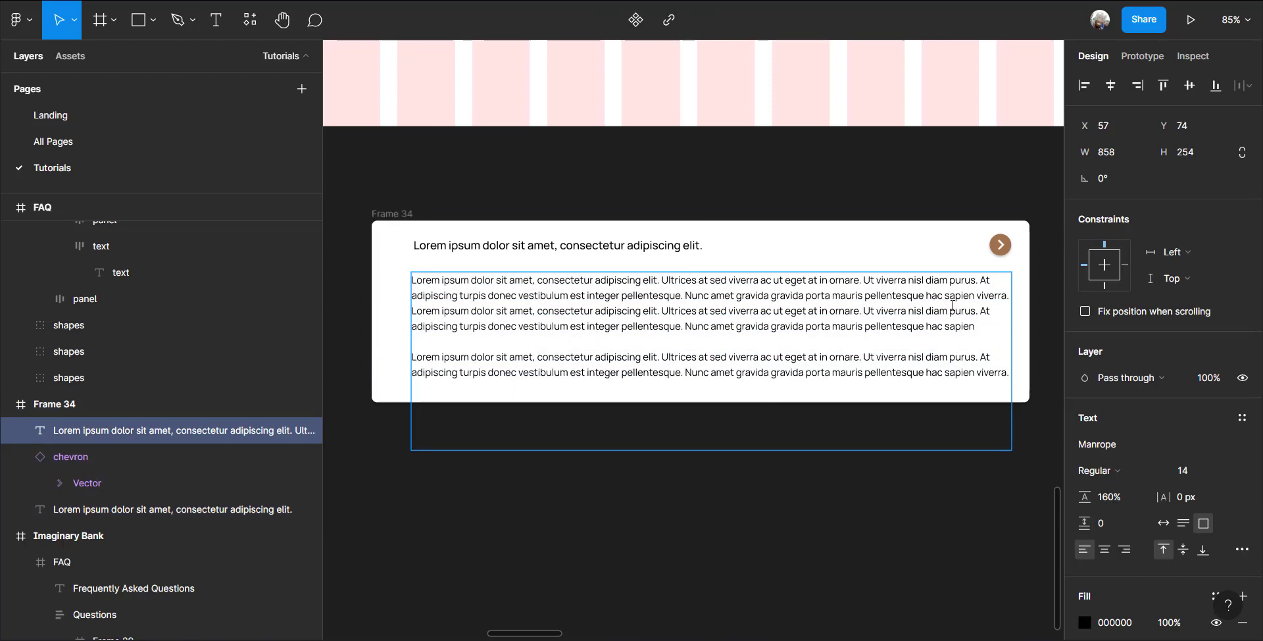
left_click_drag(989, 329, 993, 338)
key("BackSpace")
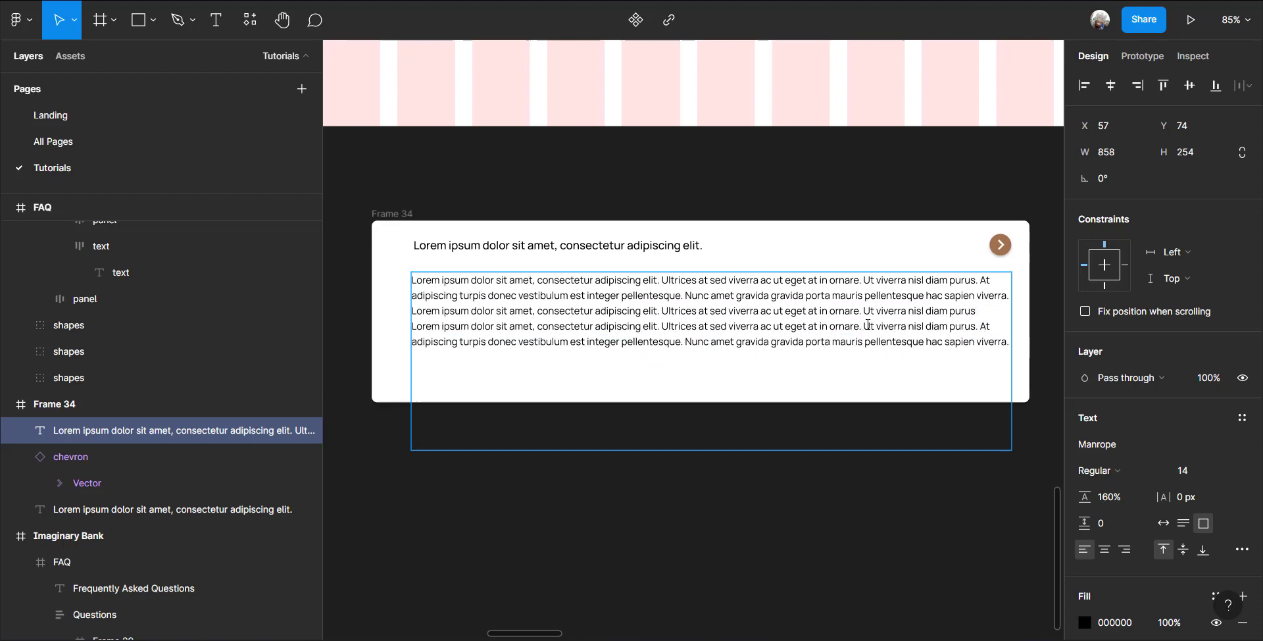
key("Return")
key("Return")
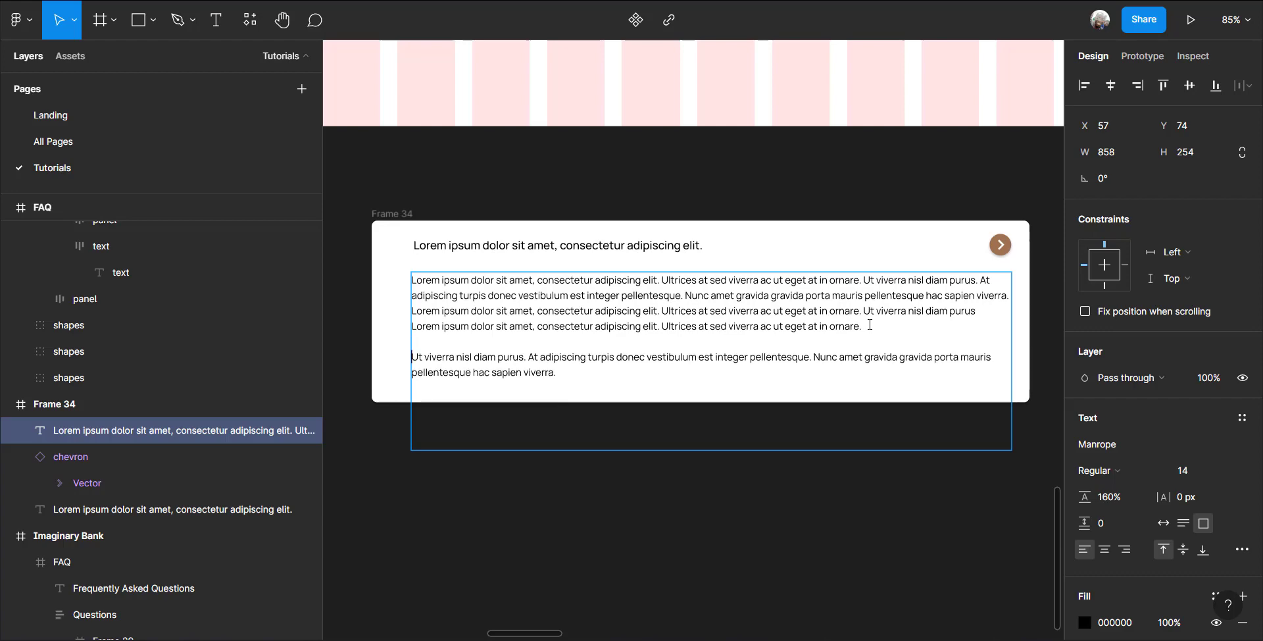
Shorten the answer text box to a height of about 159, keeping its width of 858
key("Escape")
left_click_drag(855, 436, 862, 380)
left_click(807, 479)
Set the font weight of the question text in the enlarged panel to SemiBold
scroll(773, 490, "down", 1)
scroll(671, 369, "down", 2)
scroll(671, 369, "up", 4)
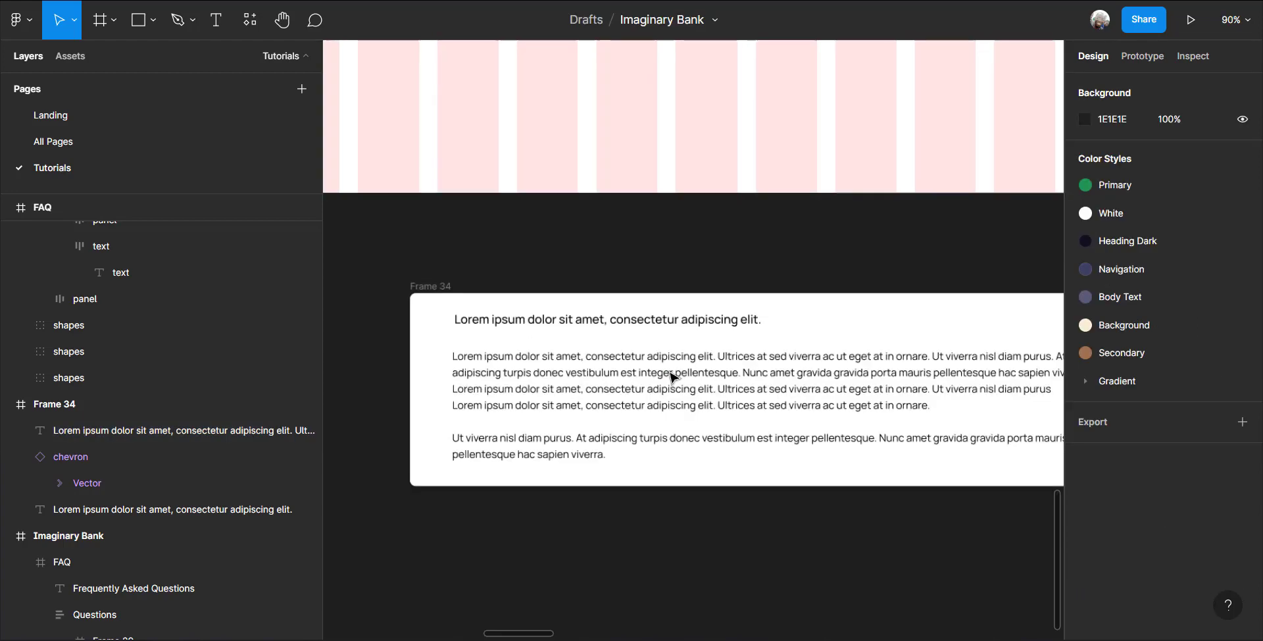
double_click(659, 319)
scroll(1232, 496, "down", 3)
left_click(1096, 306)
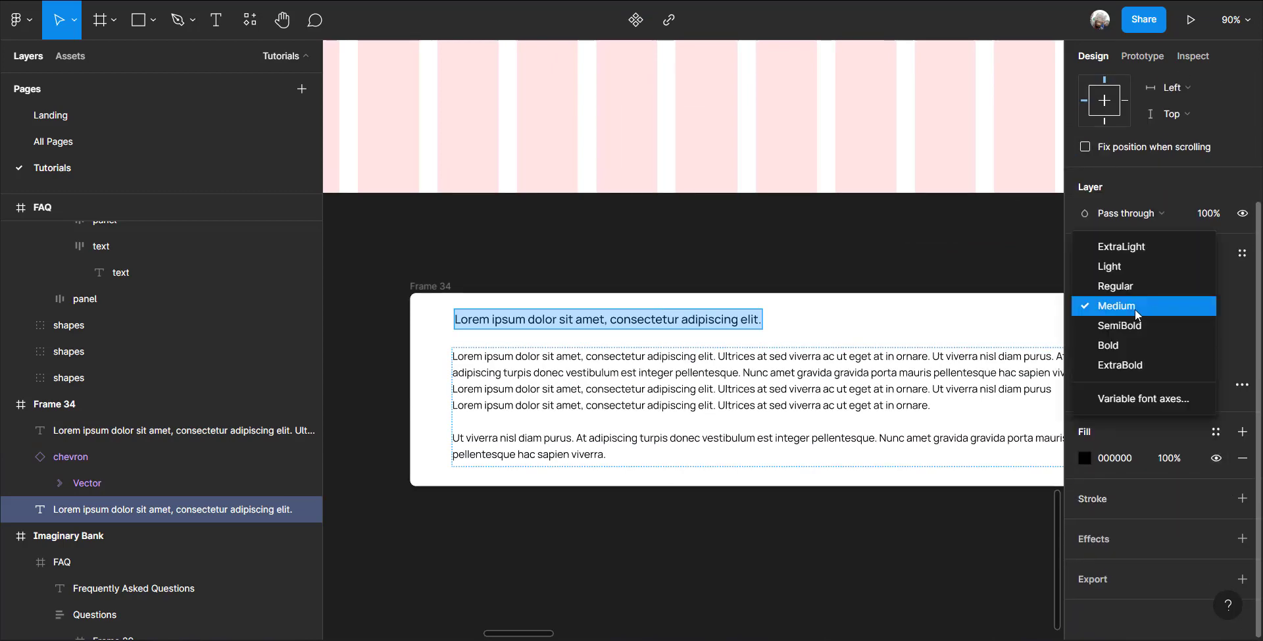
left_click(1120, 325)
left_click(850, 350)
key("Escape")
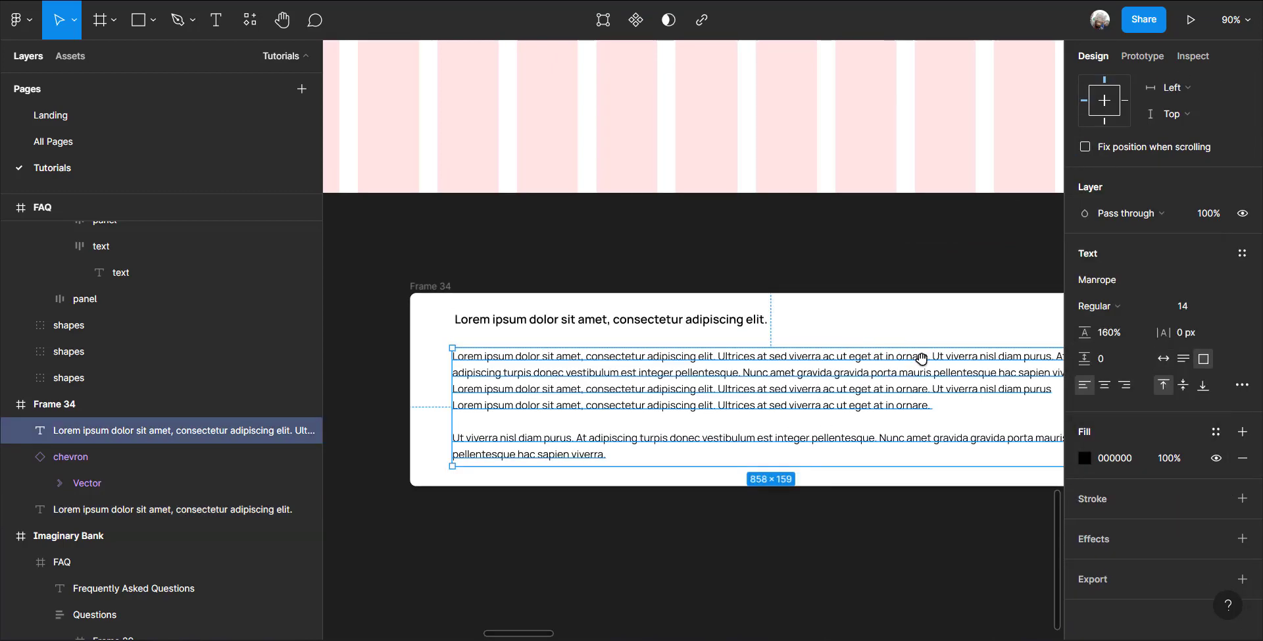
Rotate the enlarged panel's round chevron to 90° so that it points upward
left_click_drag(1040, 346, 738, 379)
left_click(777, 355)
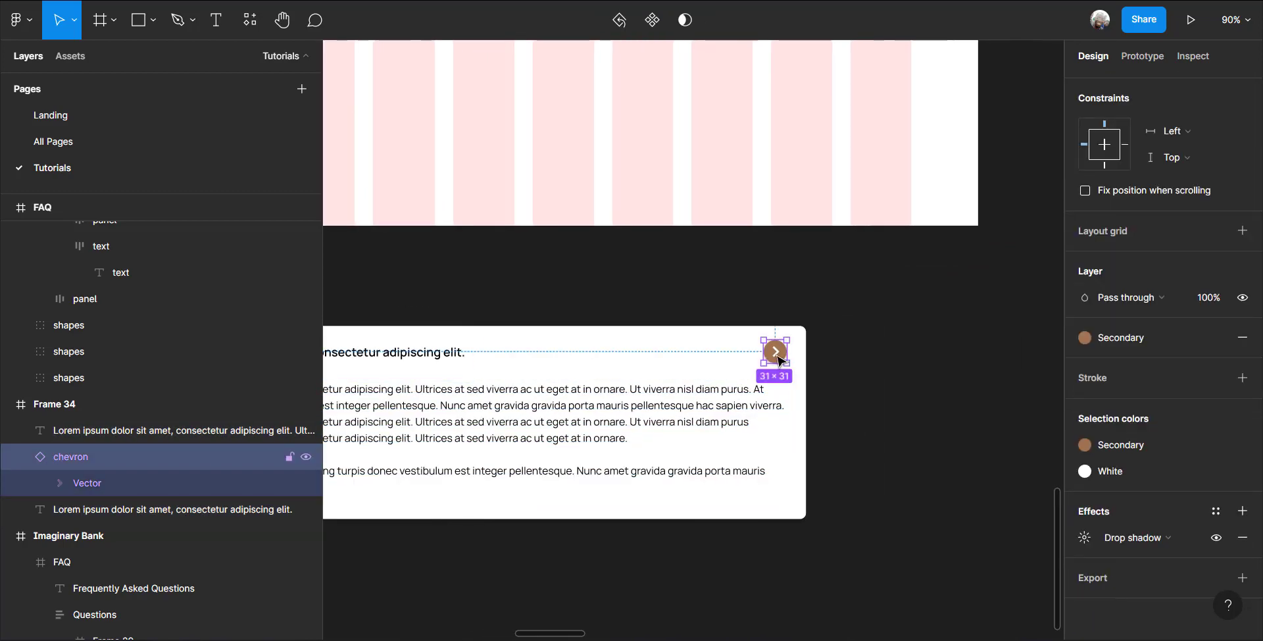
scroll(1181, 314, "up", 5)
left_click(1116, 203)
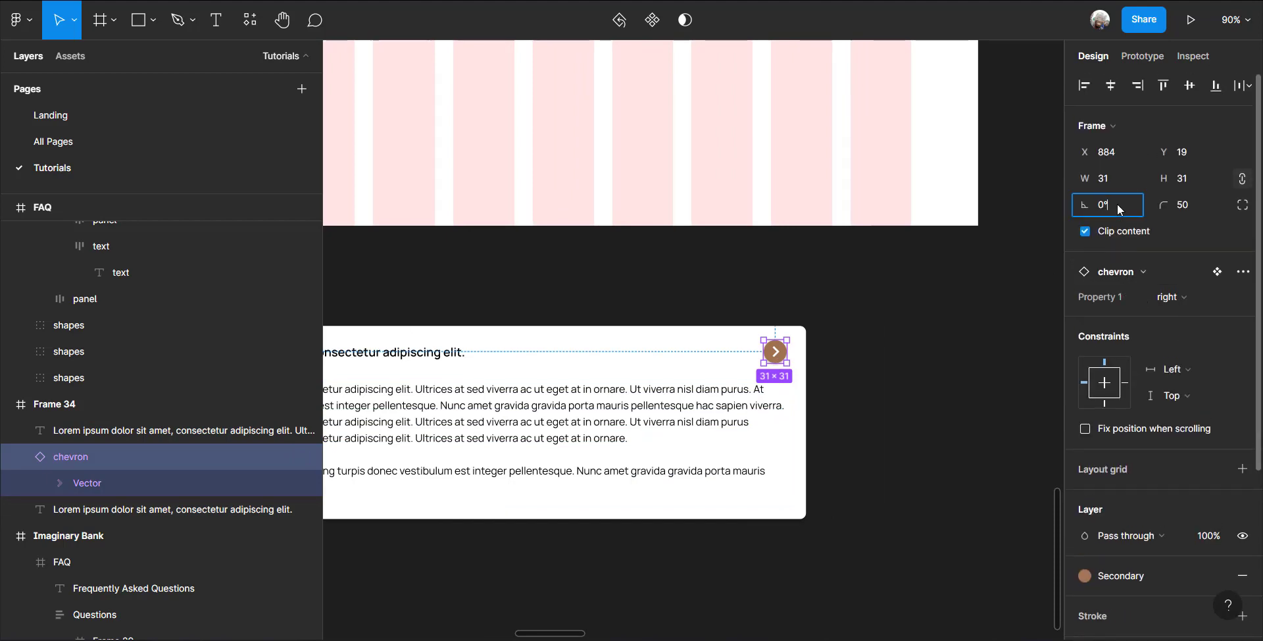
type("90")
key("Return")
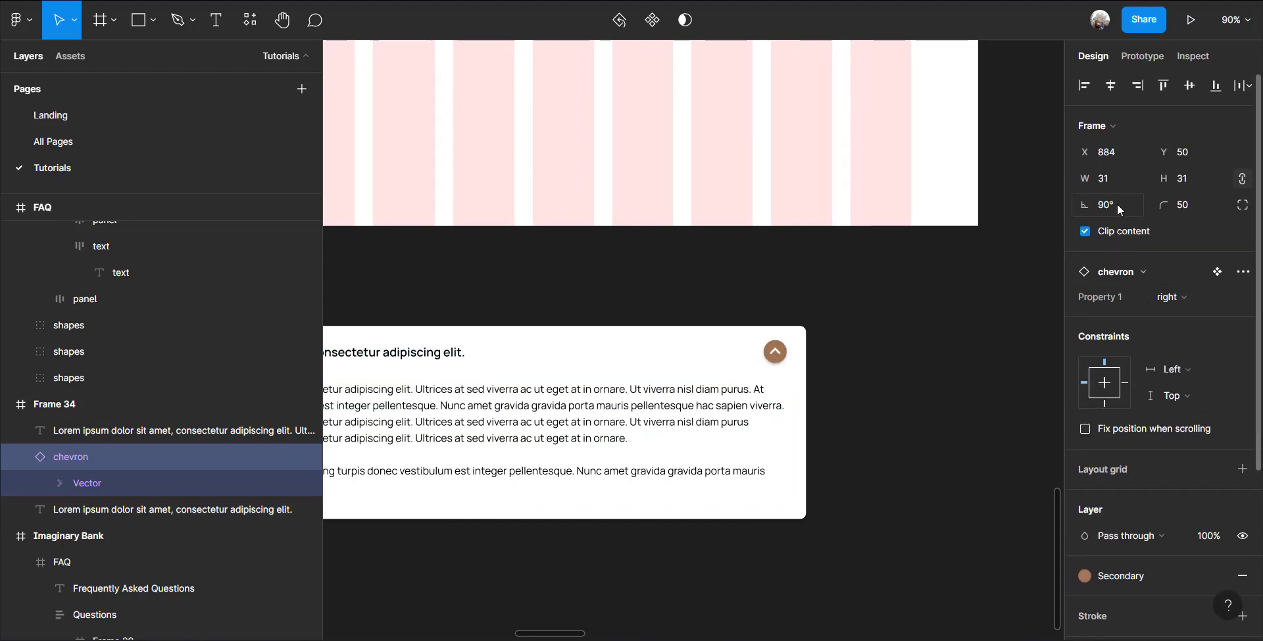
Change the rotated chevron's circle fill to the Primary colour style
scroll(1091, 339, "down", 4)
left_click(1084, 337)
left_click(1088, 408)
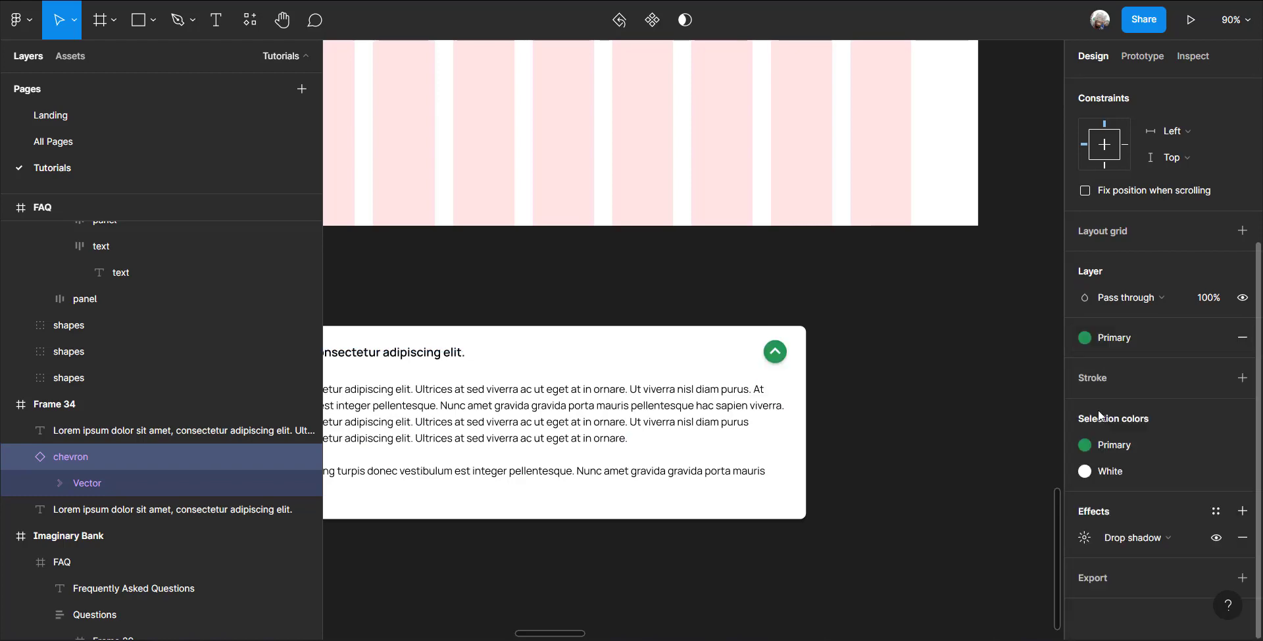
Move the expanded panel back into the Questions stack, placing it below the third question
scroll(984, 433, "down", 3)
scroll(985, 433, "down", 3)
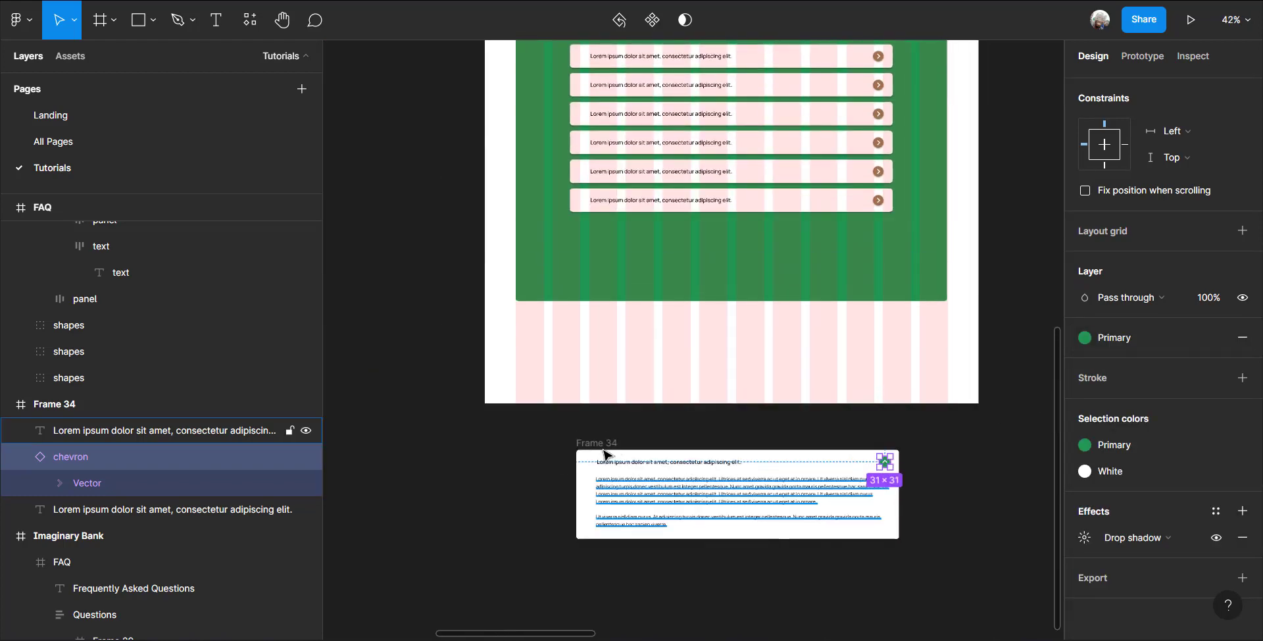
left_click(598, 446)
left_click_drag(623, 476, 642, 138)
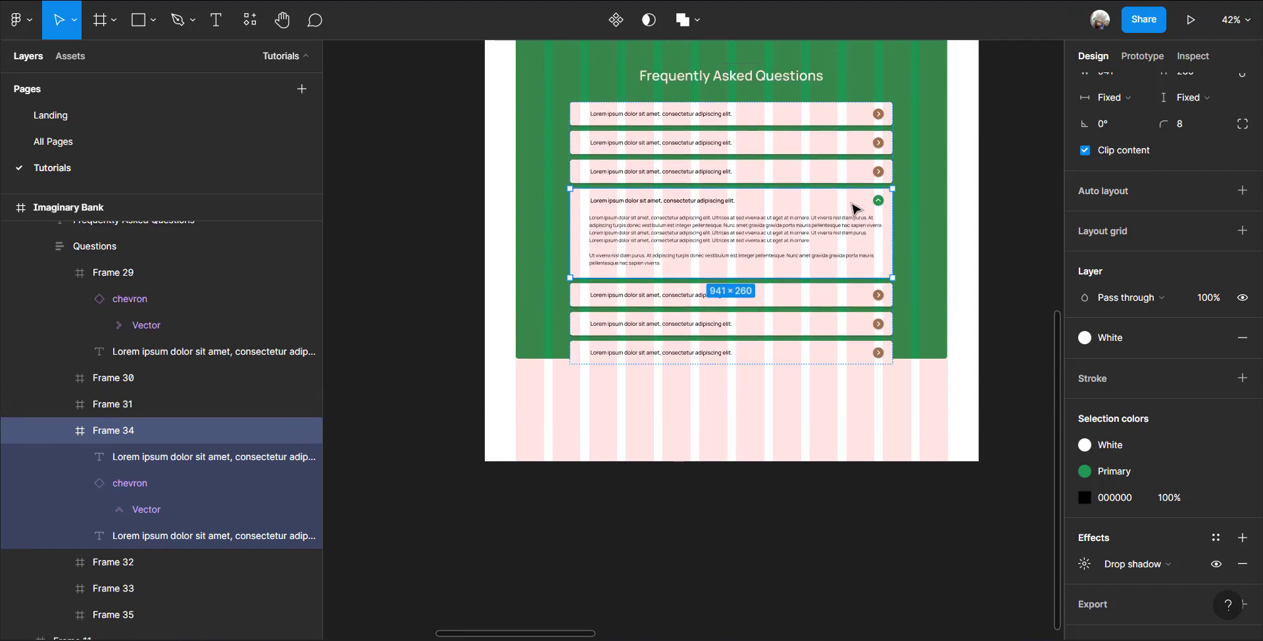
Delete the collapsed question panel directly above the expanded one
scroll(783, 203, "up", 1)
left_click(784, 203)
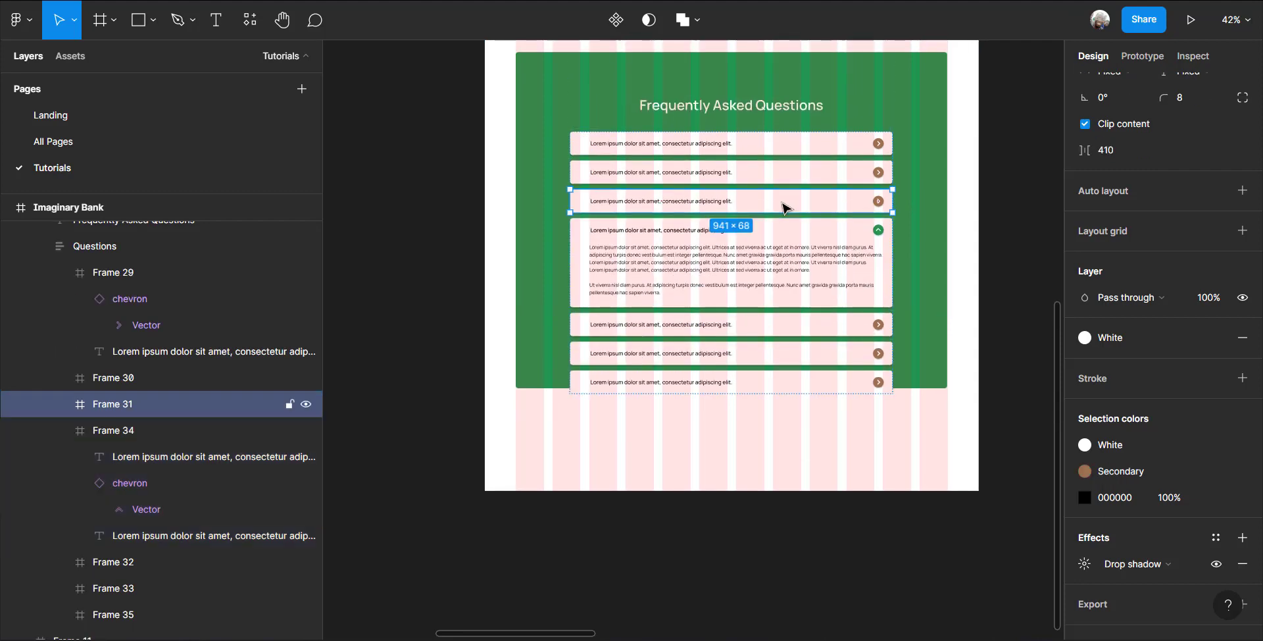
key("Delete")
Review the Frequently Asked Questions section in the prototype preview and return to the design file
scroll(834, 285, "up", 3)
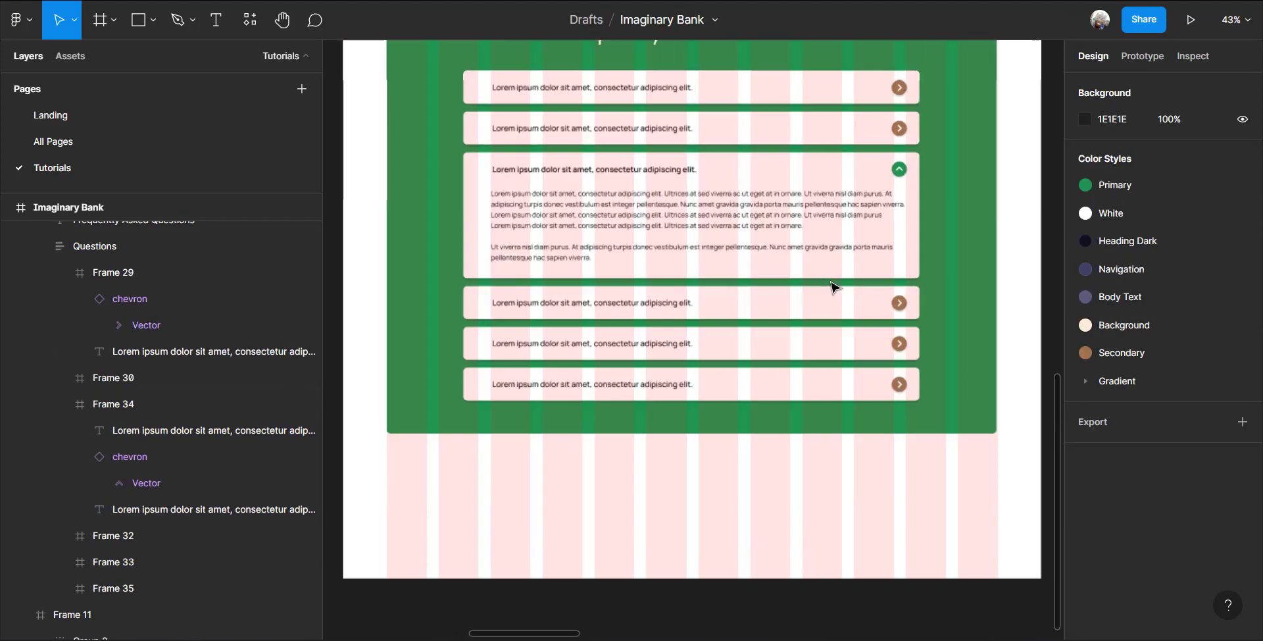
scroll(910, 298, "up", 1)
key("ctrl+Tab")
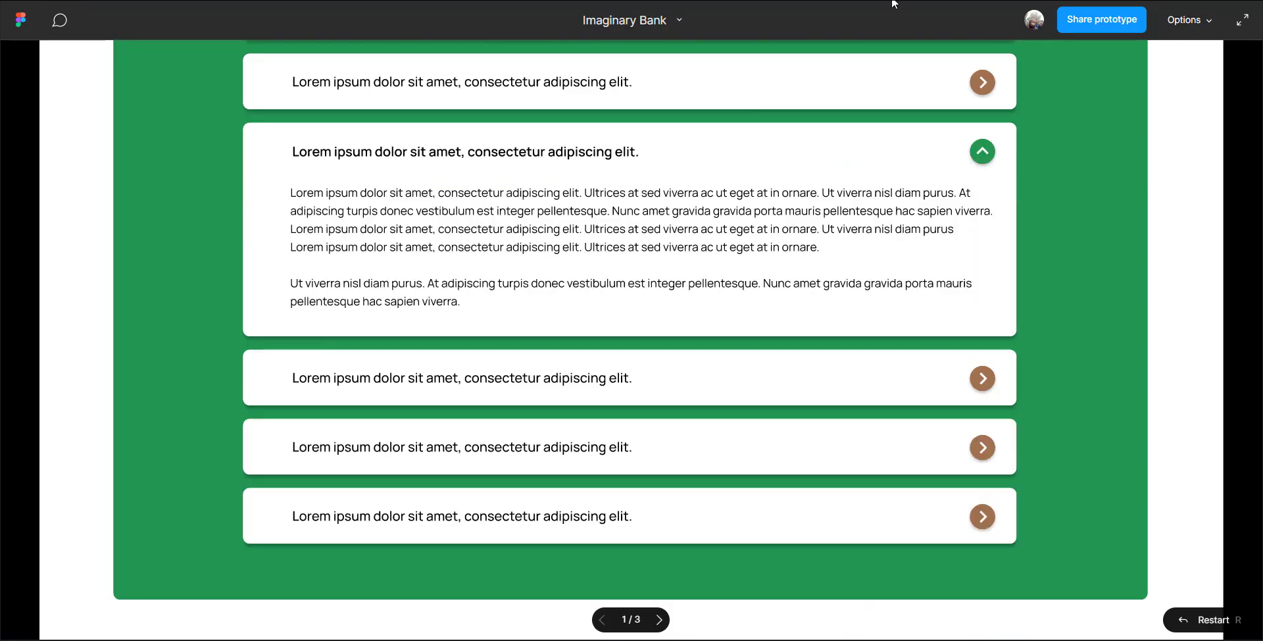
scroll(1004, 245, "up", 6)
scroll(1002, 244, "down", 9)
scroll(1001, 241, "up", 4)
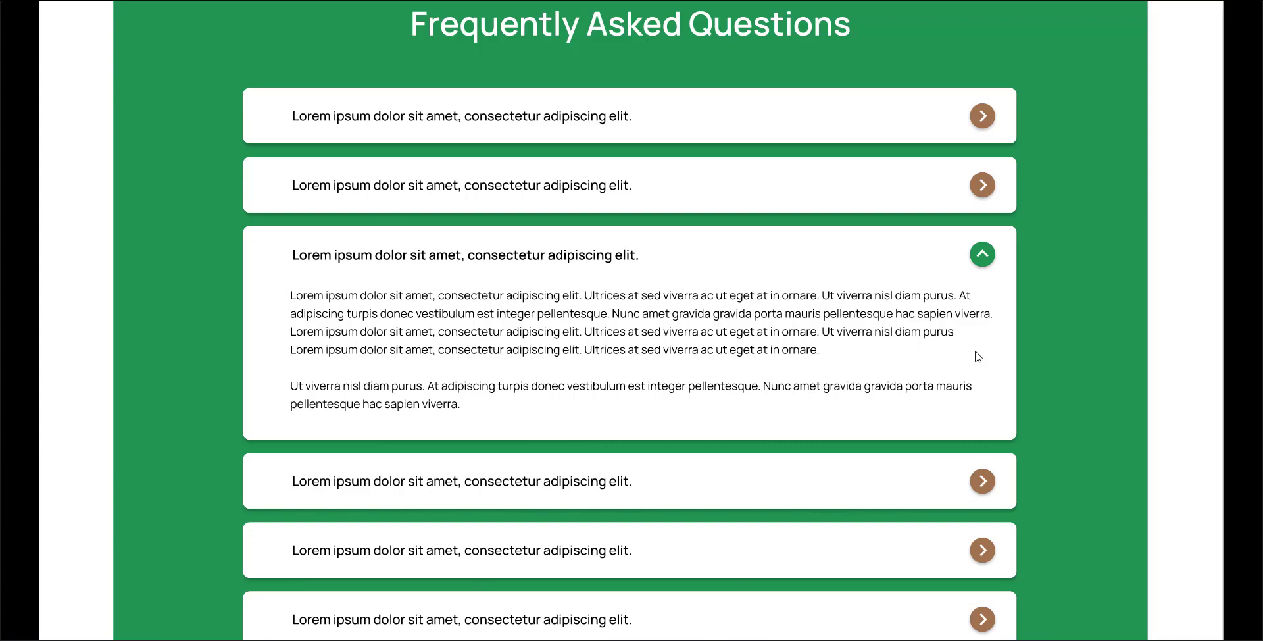
key("ctrl+Tab")
Move the small triangle shapes group from the canvas below onto the FAQ section's left edge, beside the second and third questions
scroll(795, 346, "down", 1)
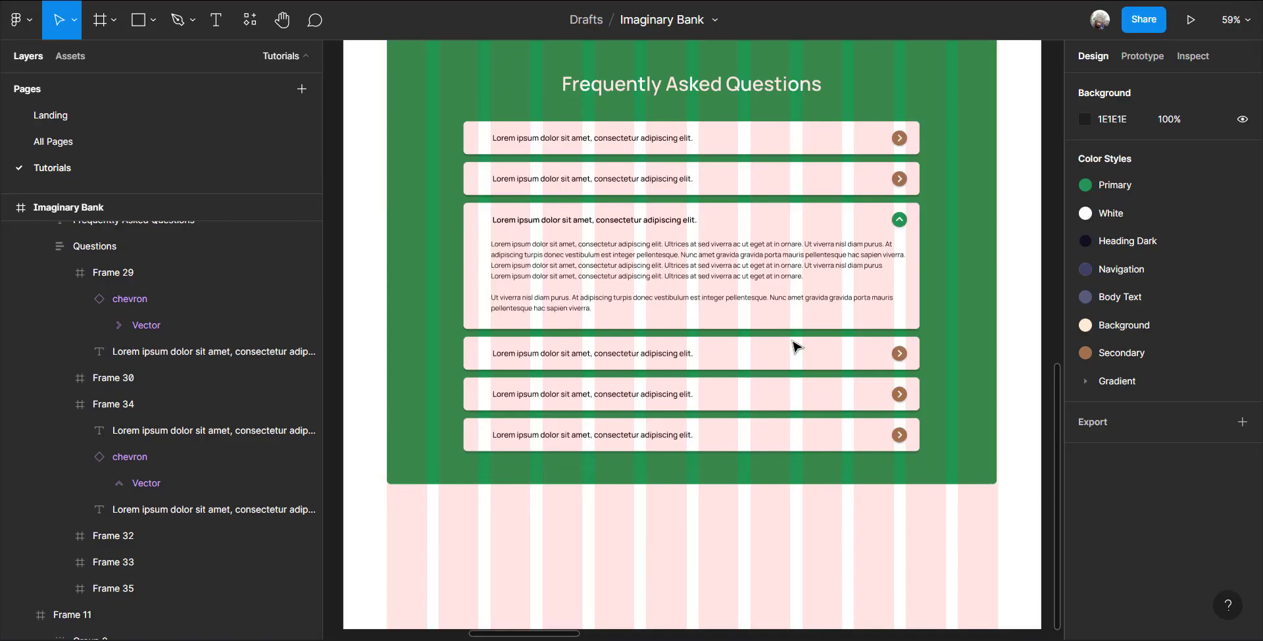
scroll(796, 346, "down", 1)
scroll(796, 346, "down", 2)
left_click(753, 286)
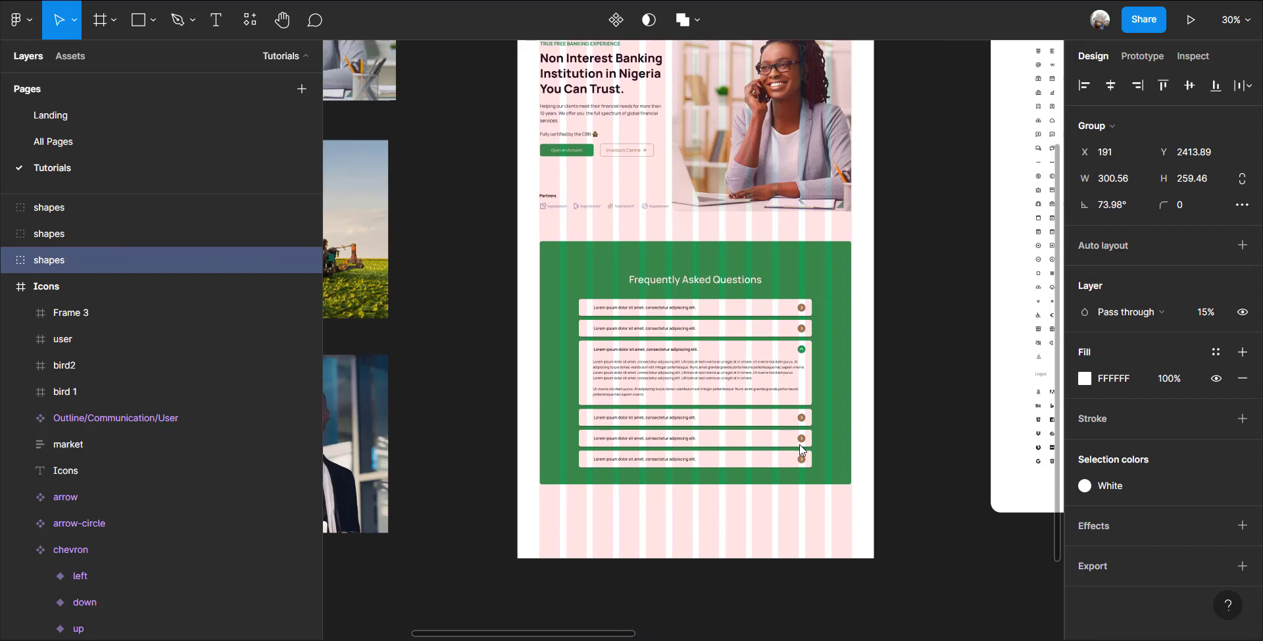
scroll(626, 446, "down", 5)
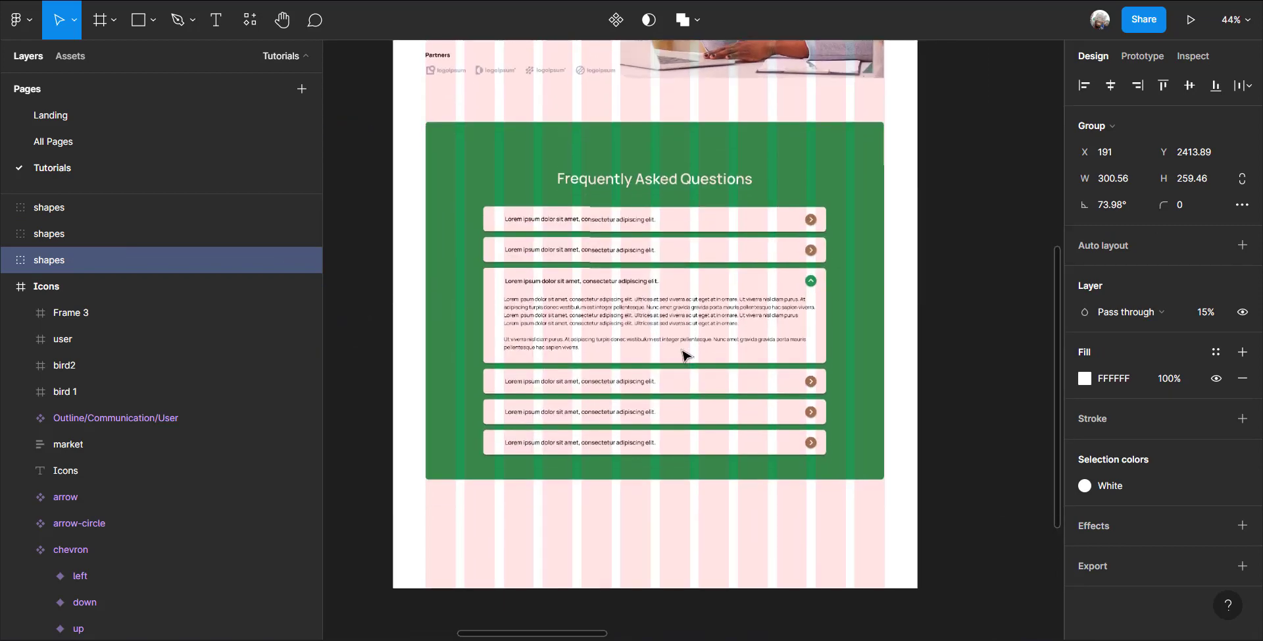
scroll(684, 356, "down", 2)
left_click(632, 592)
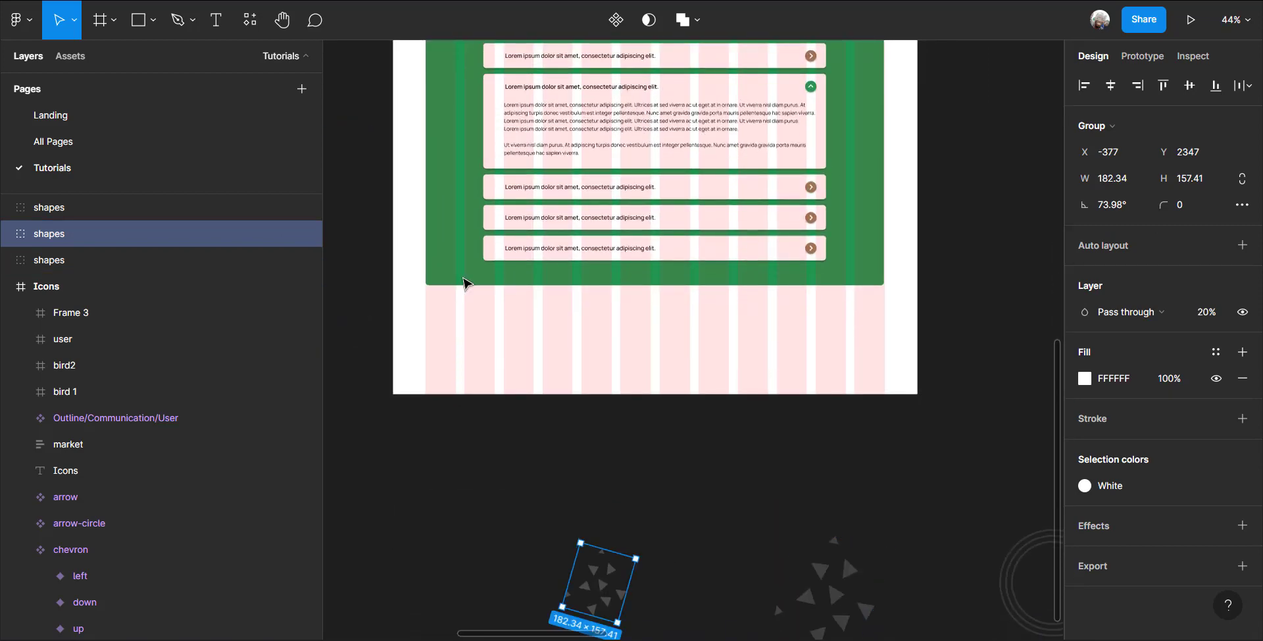
left_click_drag(463, 283, 464, 146)
scroll(465, 146, "up", 2)
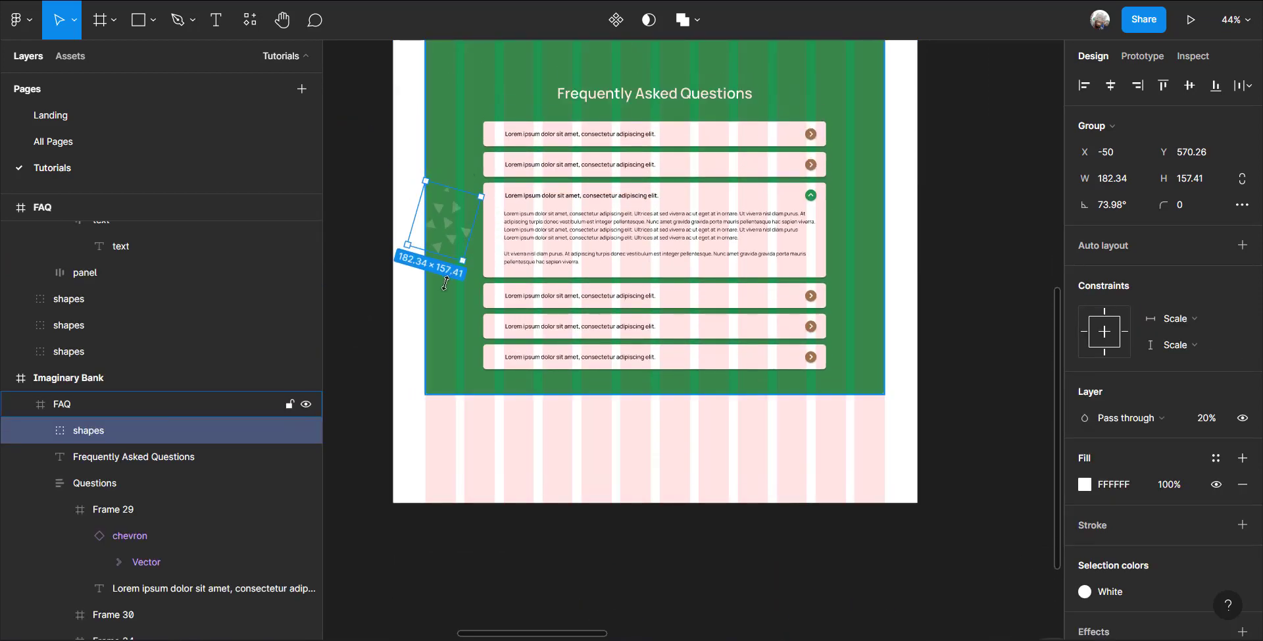
left_click_drag(445, 283, 446, 190)
left_click(1128, 591)
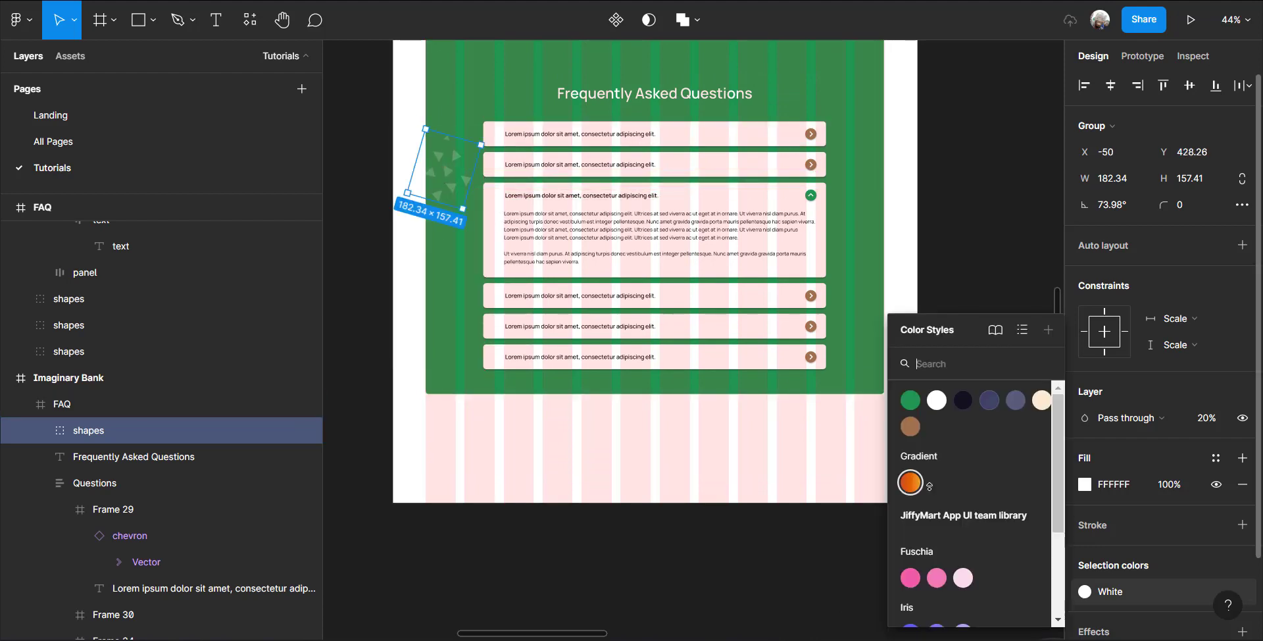
left_click(828, 554)
Place the large triangle group in the FAQ section's lower-right corner and the concentric circles group in its upper-right corner
scroll(947, 496, "down", 4)
left_click(827, 564)
left_click_drag(835, 564, 862, 229)
left_click_drag(1017, 574, 852, 287)
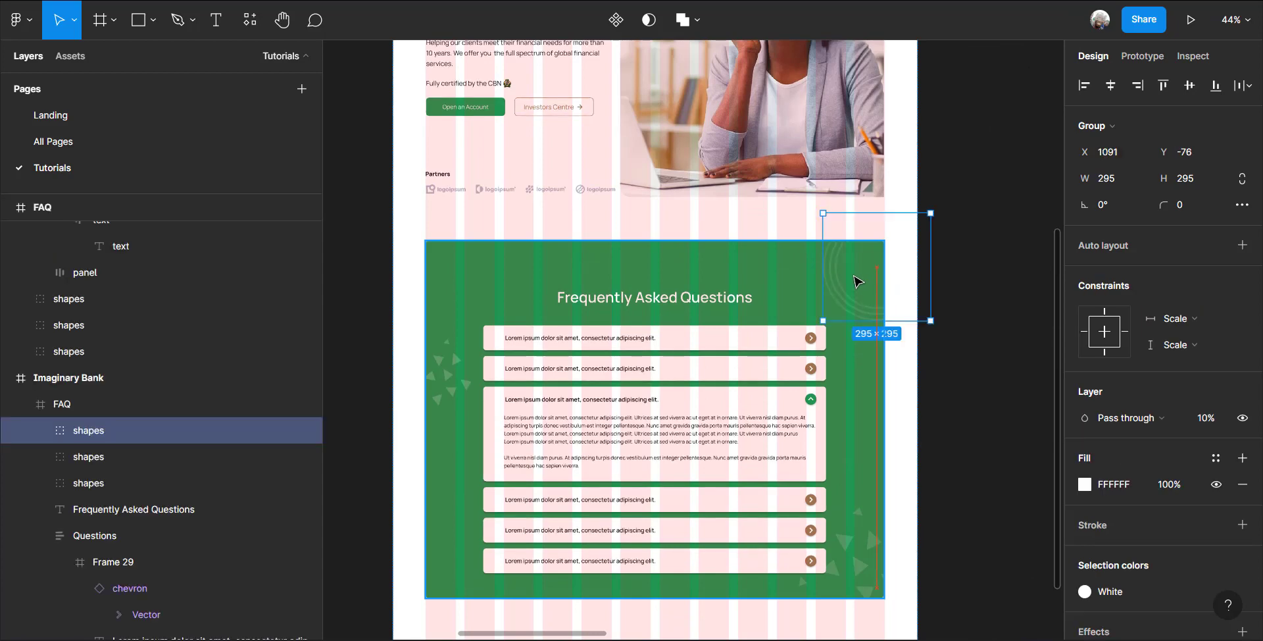
Nudge the Frequently Asked Questions heading and the Questions stack upward together within the green section
left_click(733, 445)
left_click(660, 299, "shift")
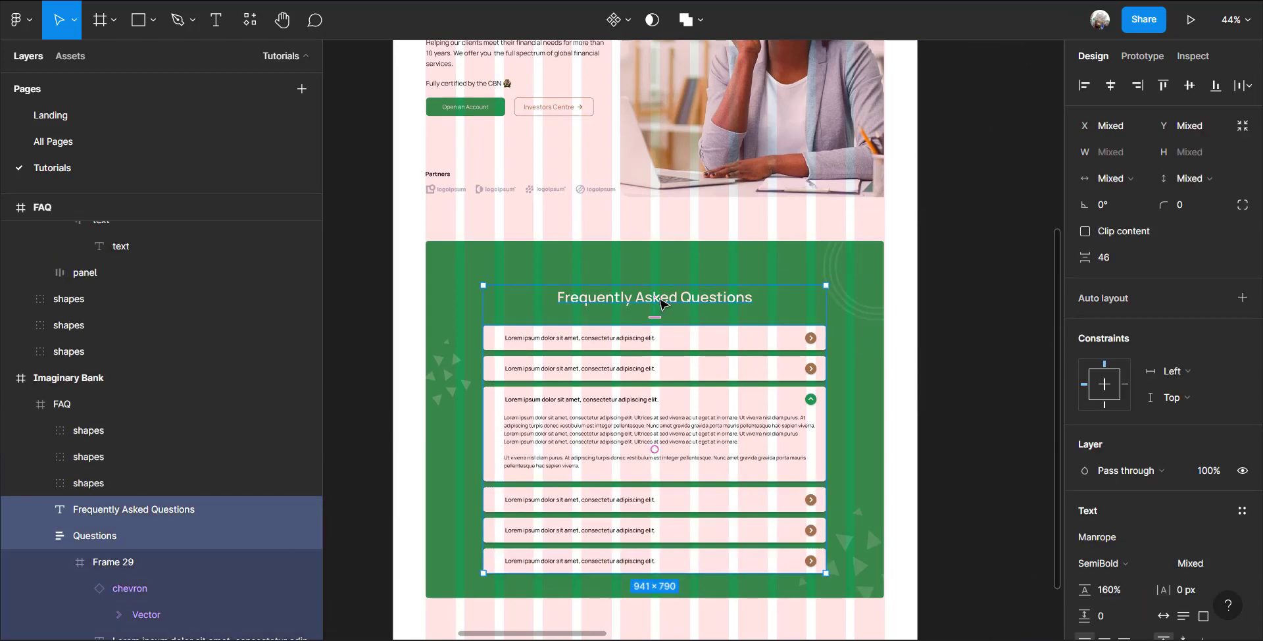
key("Up")
key("Up")
key("Up")
key("Up")
key("Up")
key("Up")
key("Up")
key("Up")
key("Up")
key("Up")
key("Up")
key("Up")
key("Up")
key("Up")
key("Up")
key("Up")
key("Up")
key("Up")
key("Up")
key("Up")
key("Up")
key("Up")
key("Up")
key("Up")
key("Up")
key("Up")
key("Up")
key("Up")
key("Up")
key("Up")
key("Up")
key("Up")
key("Up")
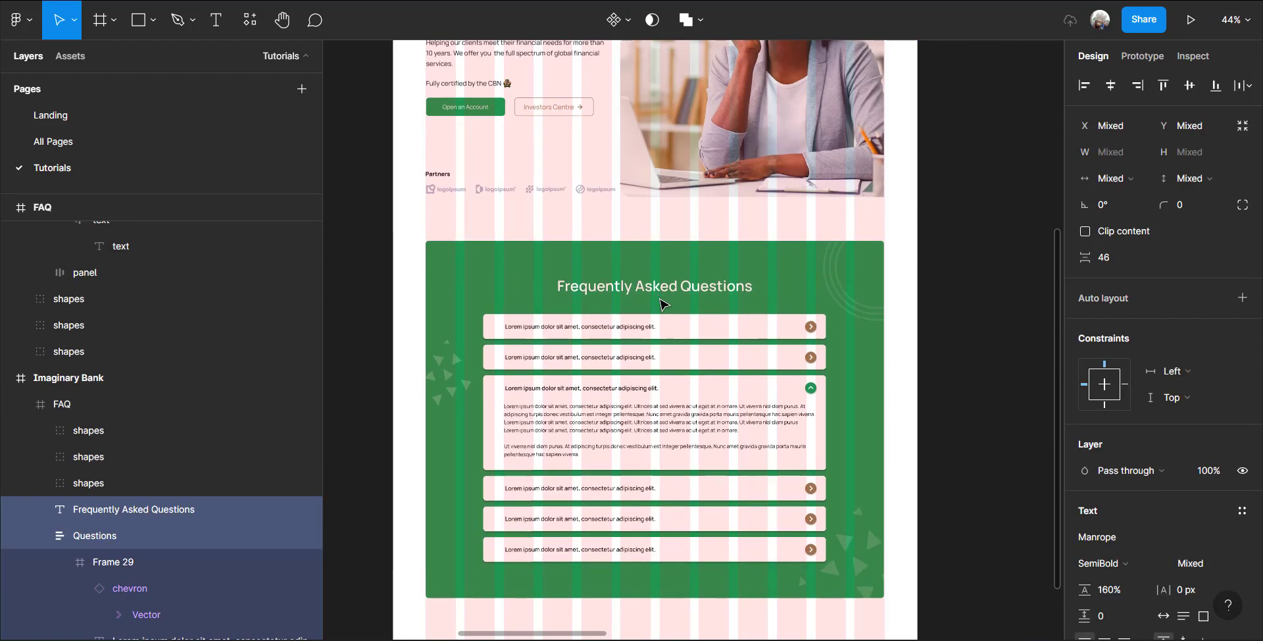
Group the FAQ section's three decorative shapes groups together and name the new group Particles
left_click(862, 569)
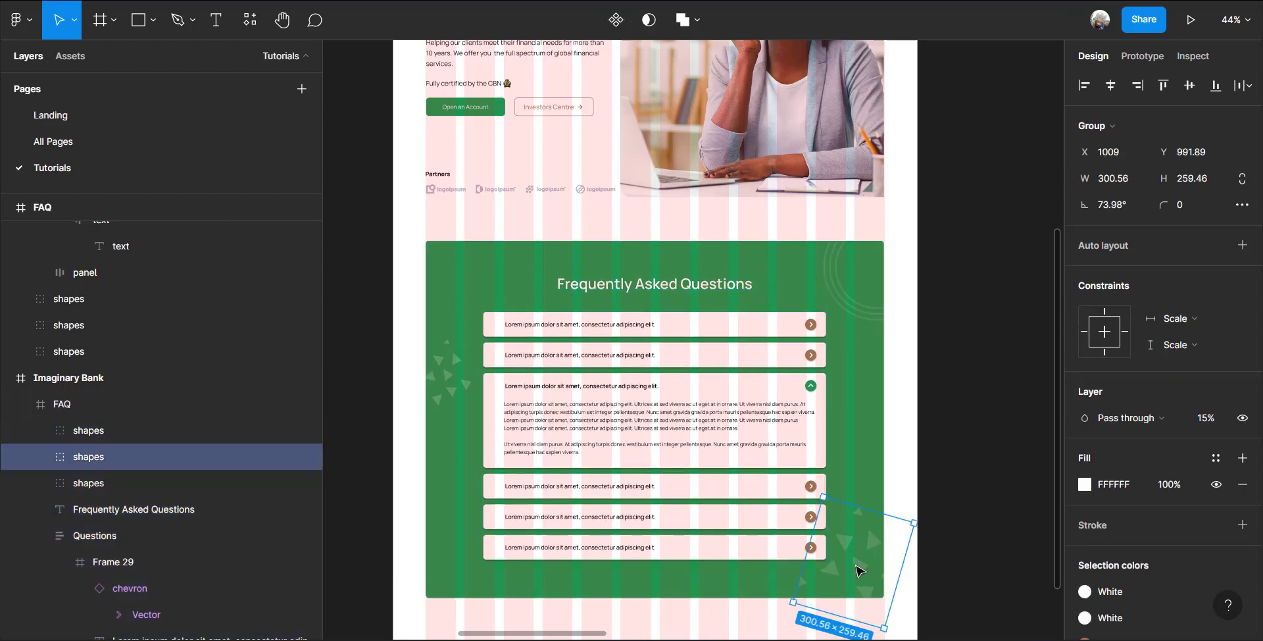
left_click(839, 263, "shift")
left_click(456, 380, "shift")
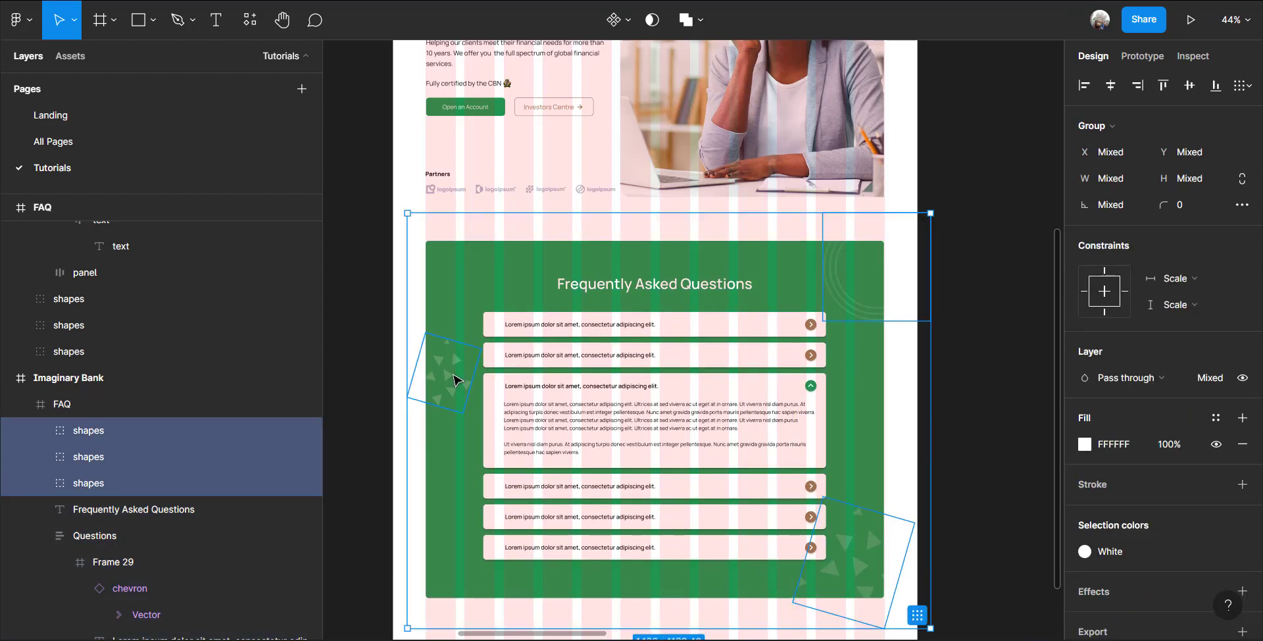
key("ctrl+g")
double_click(160, 438)
type("Part")
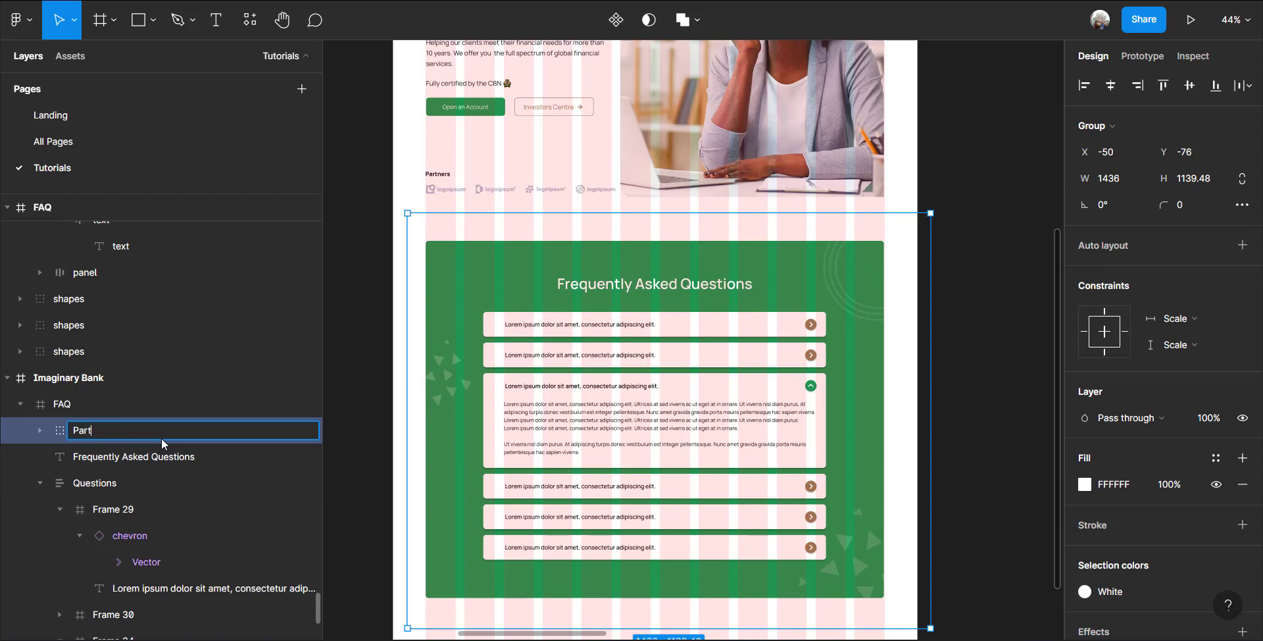
type("icles")
Inspect the Particles group's contents, then collapse it and the Questions stack in the FAQ layer hierarchy
left_click(43, 433)
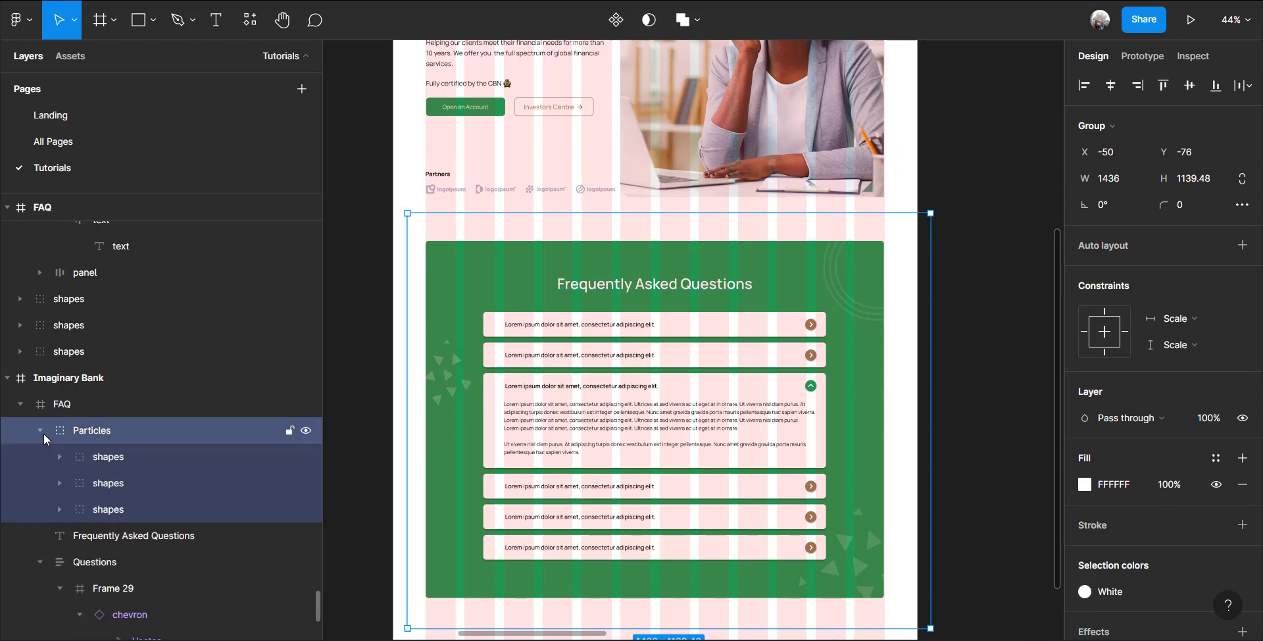
left_click(40, 430)
left_click(40, 482)
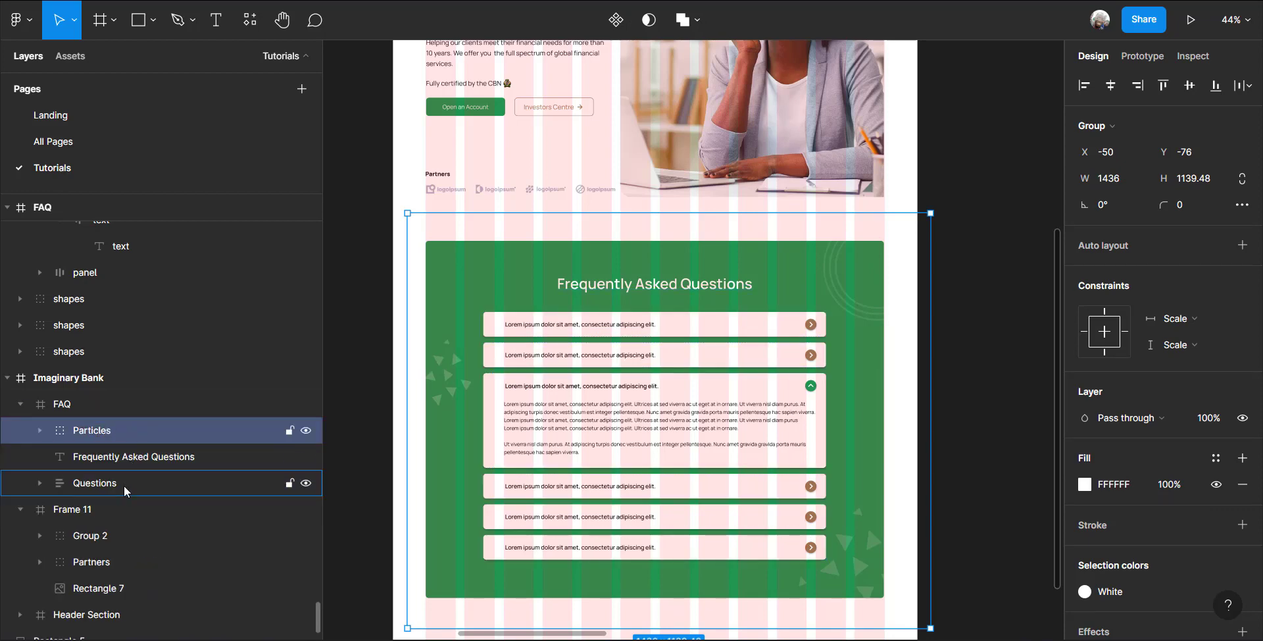
left_click_drag(124, 485, 121, 493)
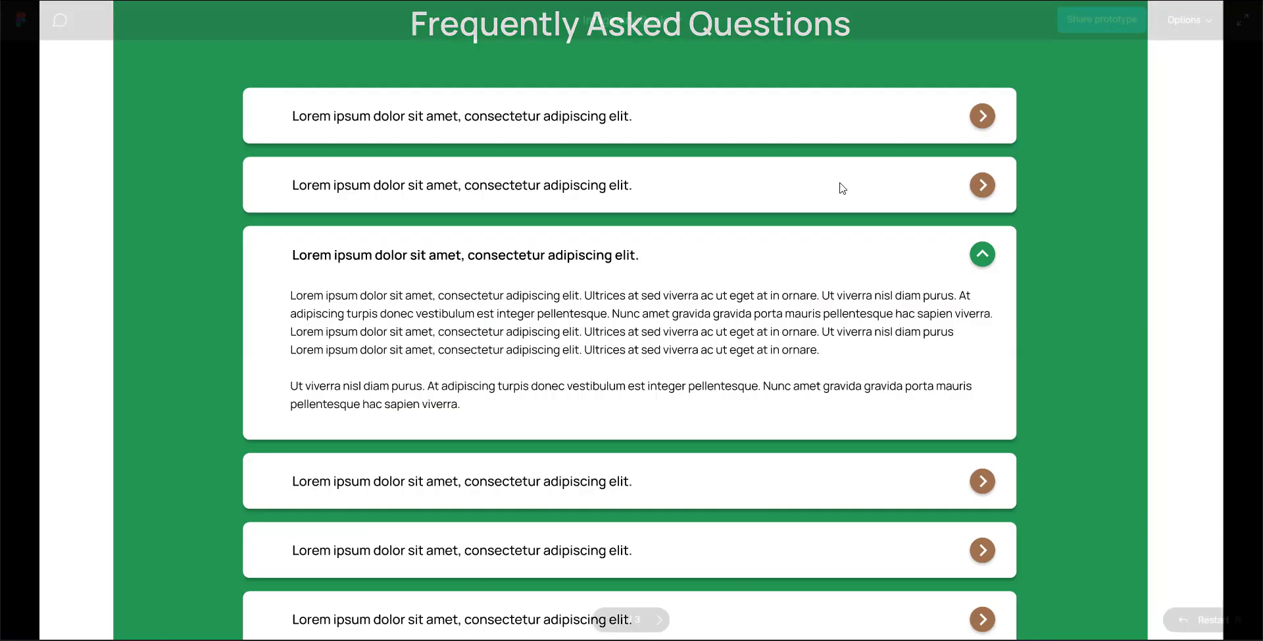
Examine the finished Frequently Asked Questions section in the prototype preview, from its heading down to its lower edge, checking the panels and decorative shapes
scroll(1006, 248, "up", 6)
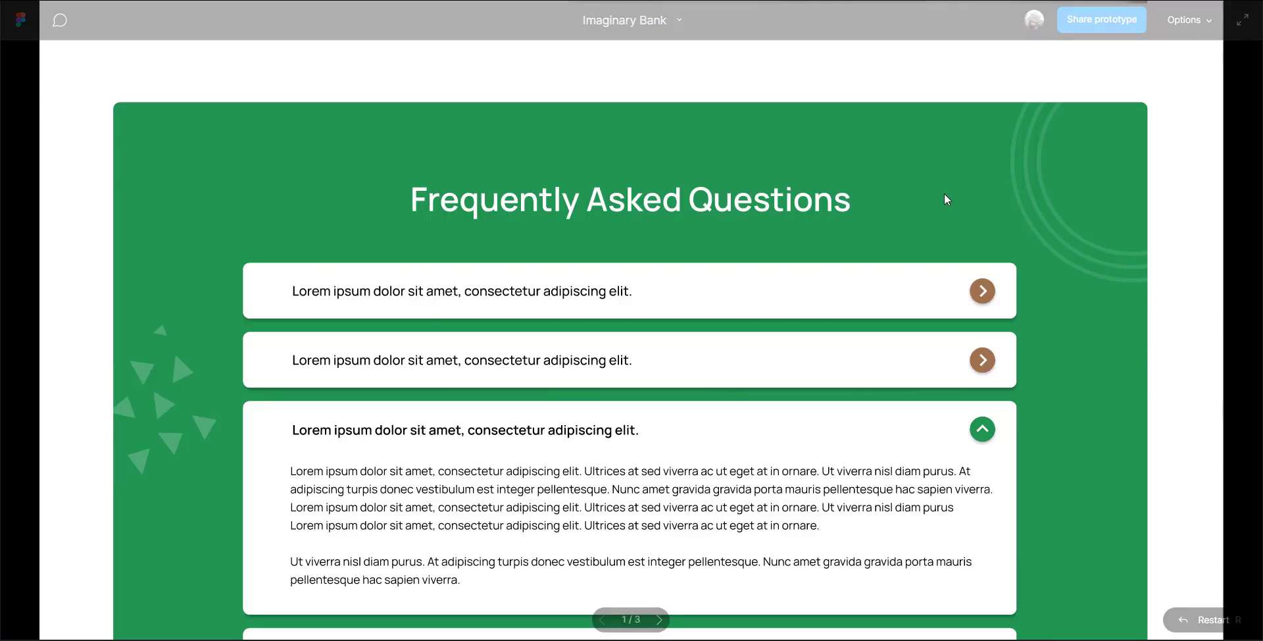
scroll(944, 194, "down", 2)
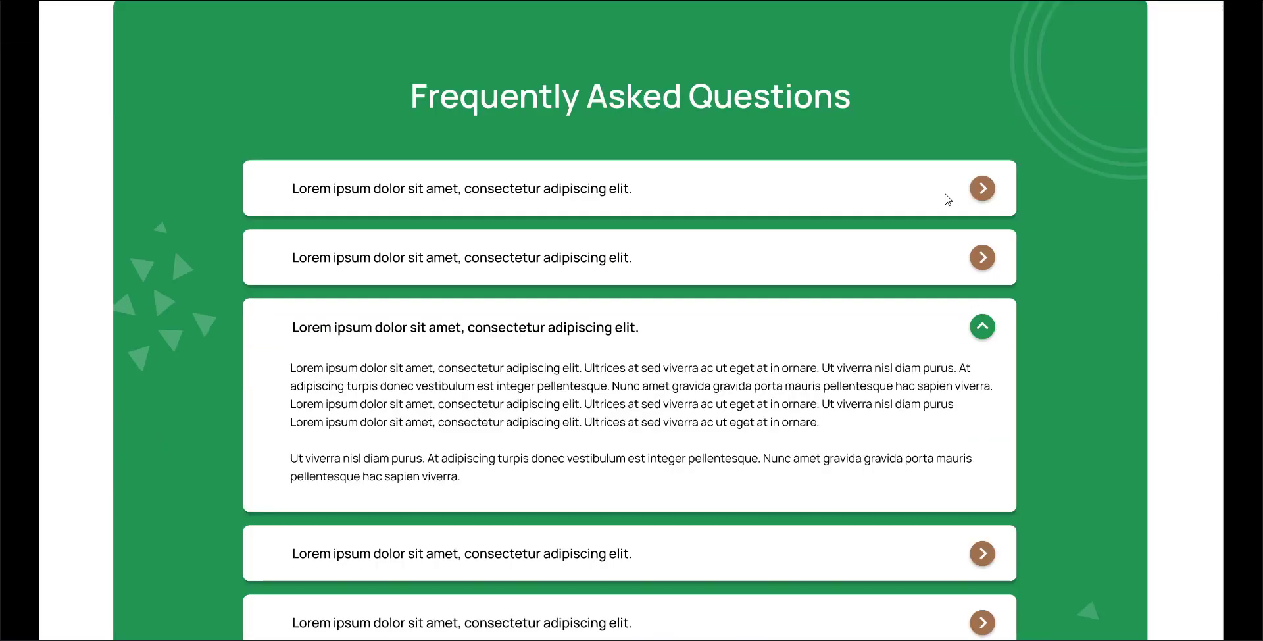
scroll(944, 194, "down", 2)
scroll(947, 199, "down", 4)
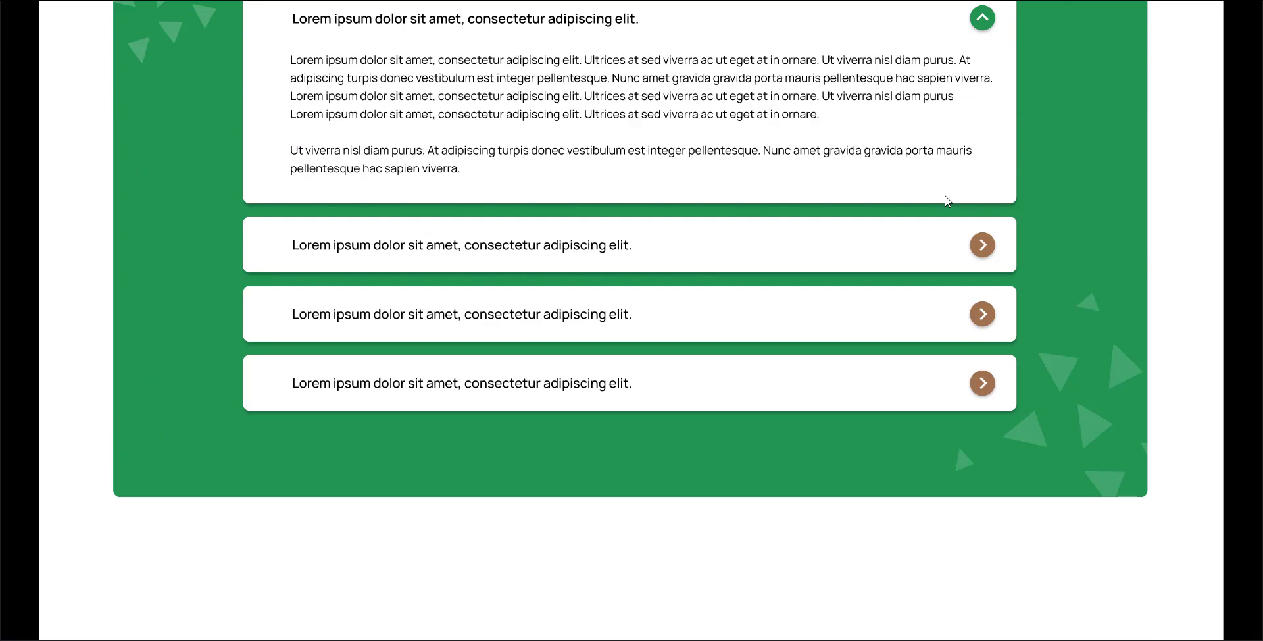
scroll(947, 199, "down", 2)
scroll(947, 201, "up", 10)
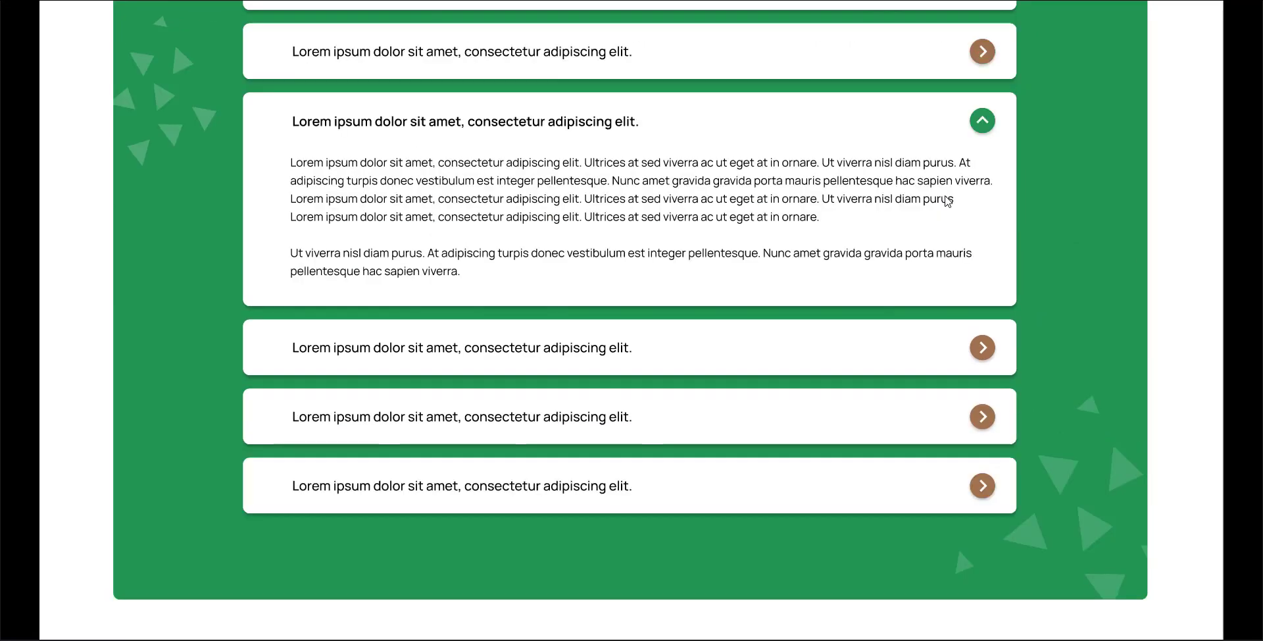
scroll(948, 200, "down", 10)
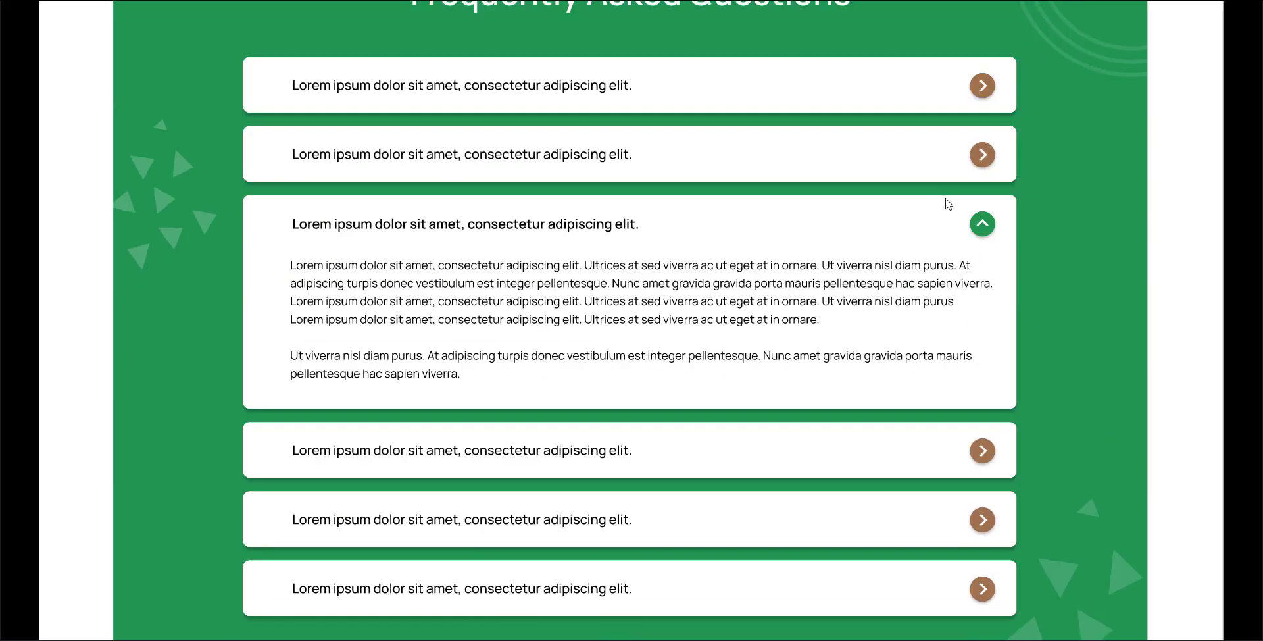
scroll(948, 204, "up", 10)
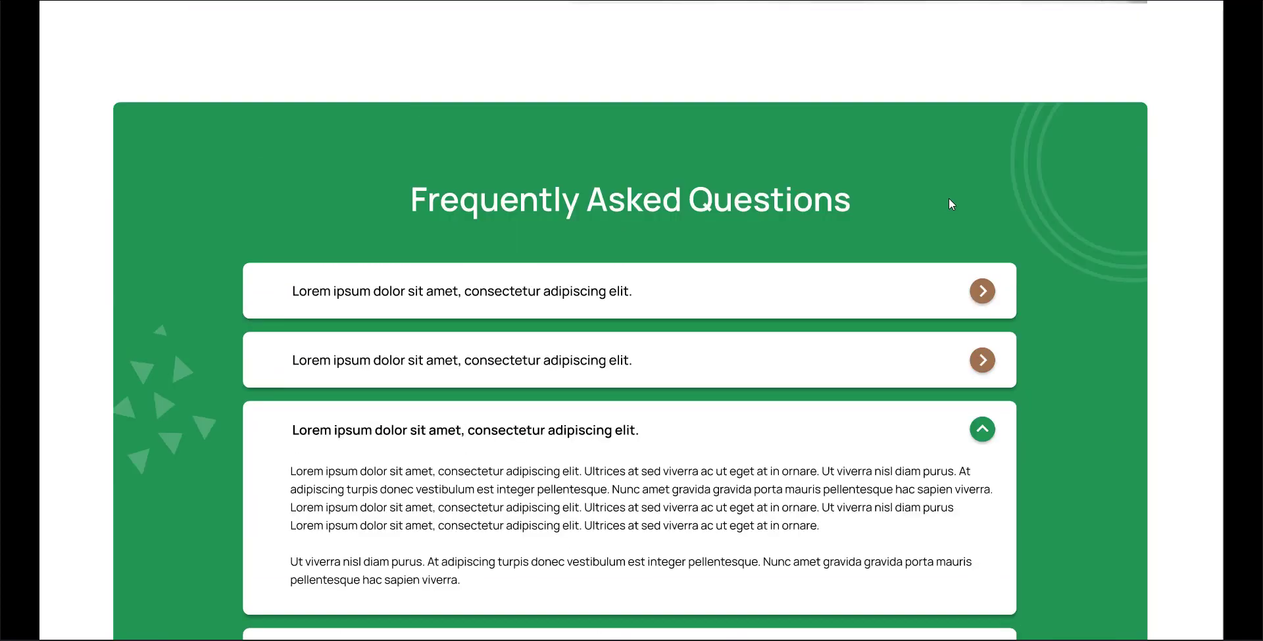
scroll(949, 204, "down", 6)
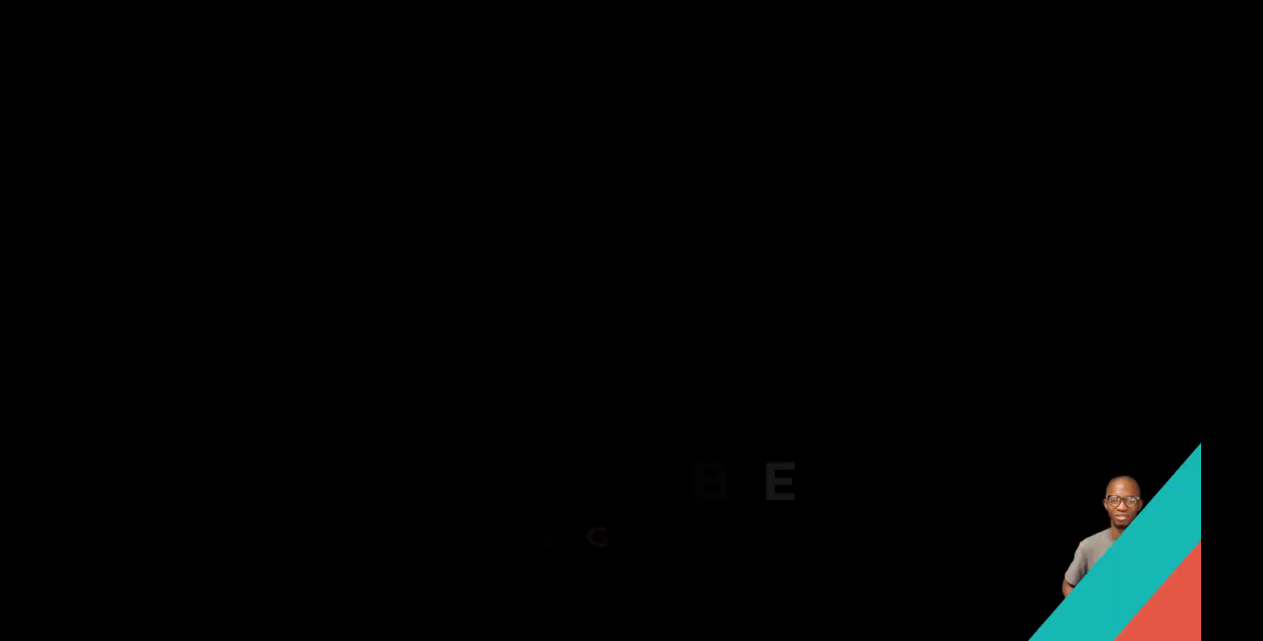